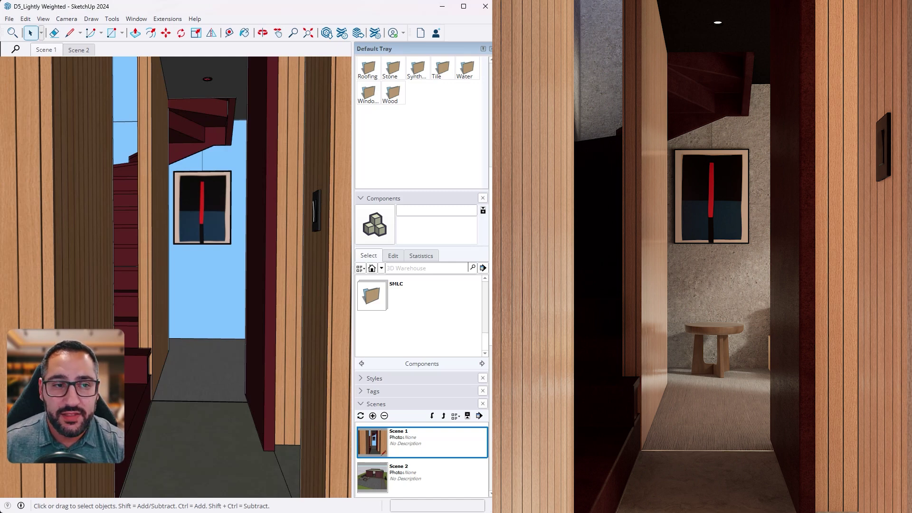
# Show Scene 2 of the SketchUp model and orbit around the red-clad house exterior
pyautogui.doubleClick(441, 483)
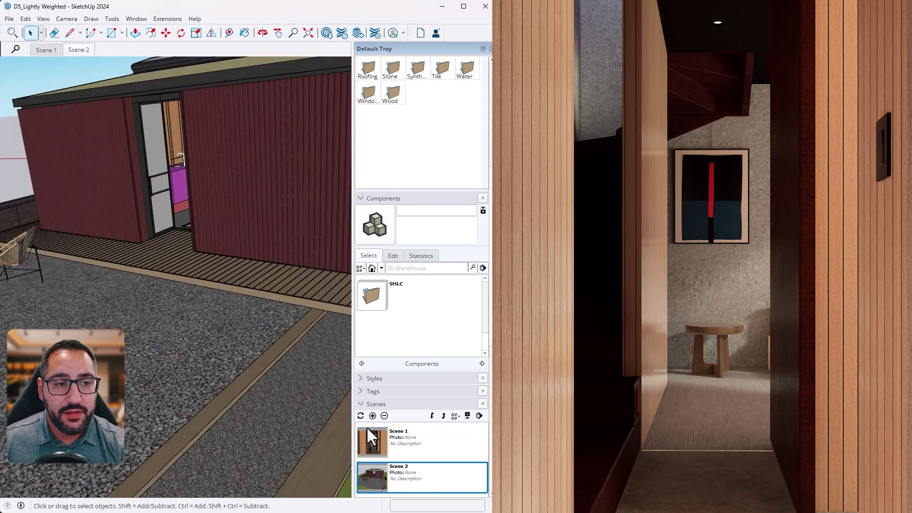
pyautogui.moveTo(331, 239)
pyautogui.mouseDown(button='middle')
pyautogui.moveTo(250, 270)
pyautogui.moveTo(194, 255)
pyautogui.mouseUp(button='middle')
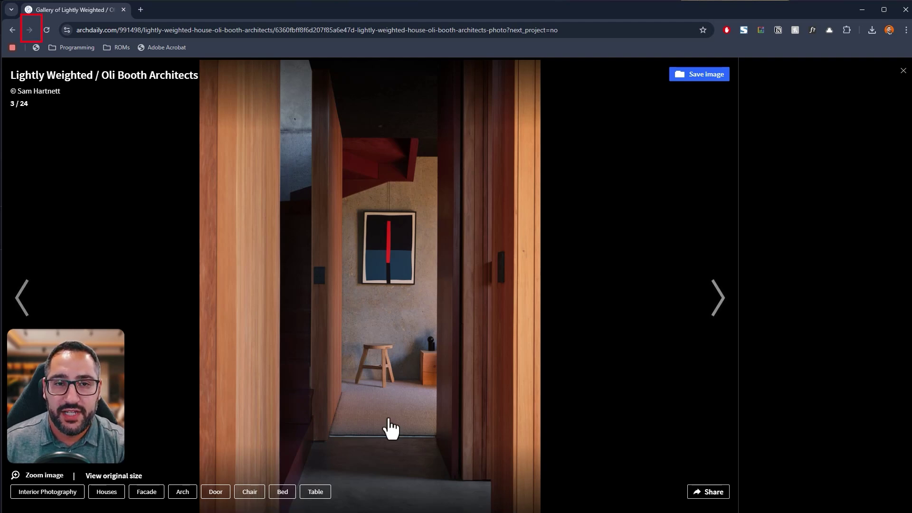
# Browse the Lightly Weighted / Oli Booth Architects gallery in the browser to examine the interior reference photos around the hallway shot
pyautogui.click(717, 299)
pyautogui.click(716, 309)
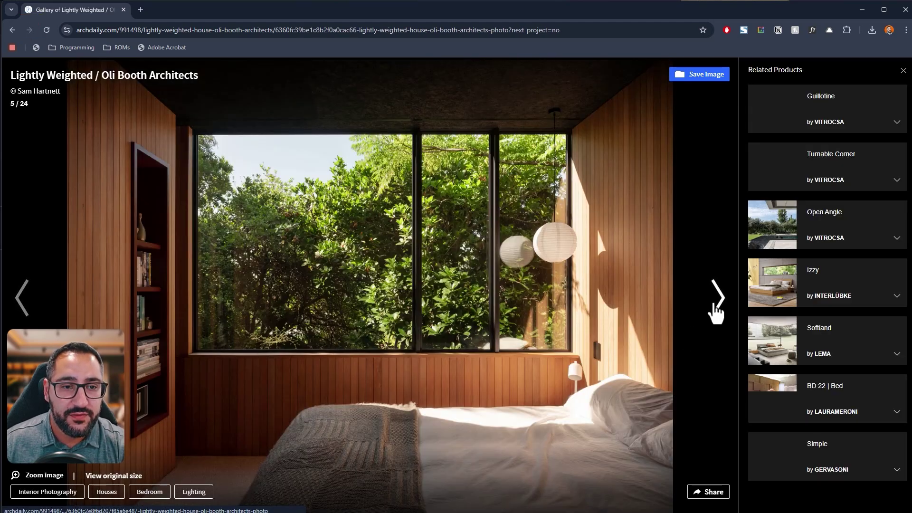
pyautogui.click(716, 309)
pyautogui.click(716, 308)
pyautogui.click(21, 304)
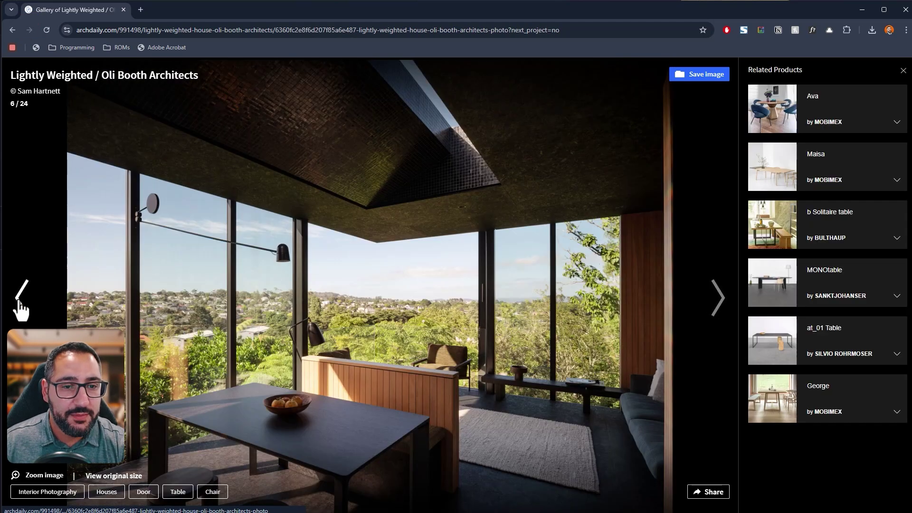
pyautogui.click(20, 304)
pyautogui.click(20, 304)
pyautogui.click(19, 303)
pyautogui.click(19, 303)
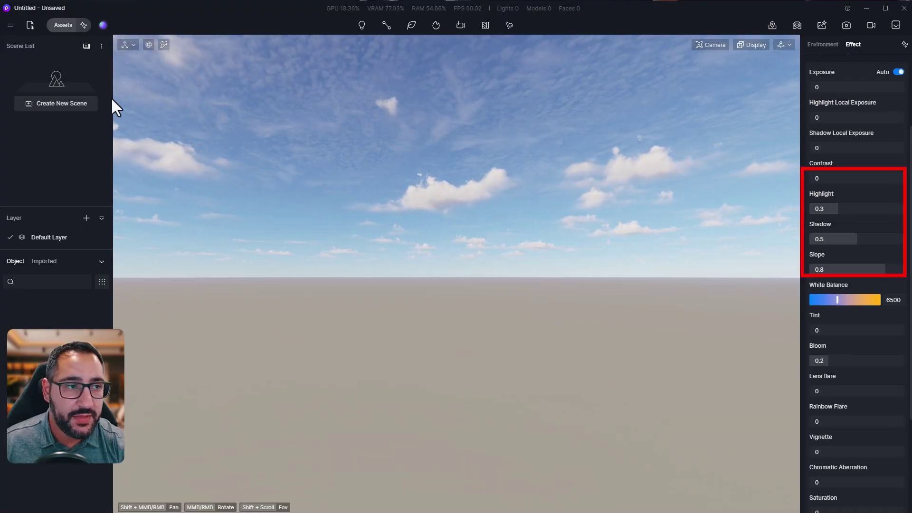
# Switch to D5 Render, import D5_Lightly Weighted.skp and set the model's location to X 0, Y 0, Z 0
pyautogui.click(30, 25)
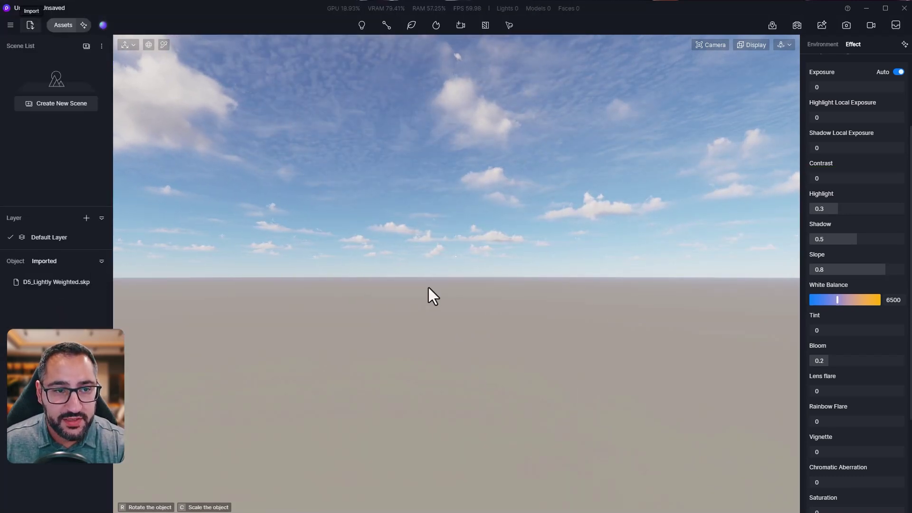
pyautogui.moveTo(657, 333); pyautogui.dragTo(483, 297, button='right')
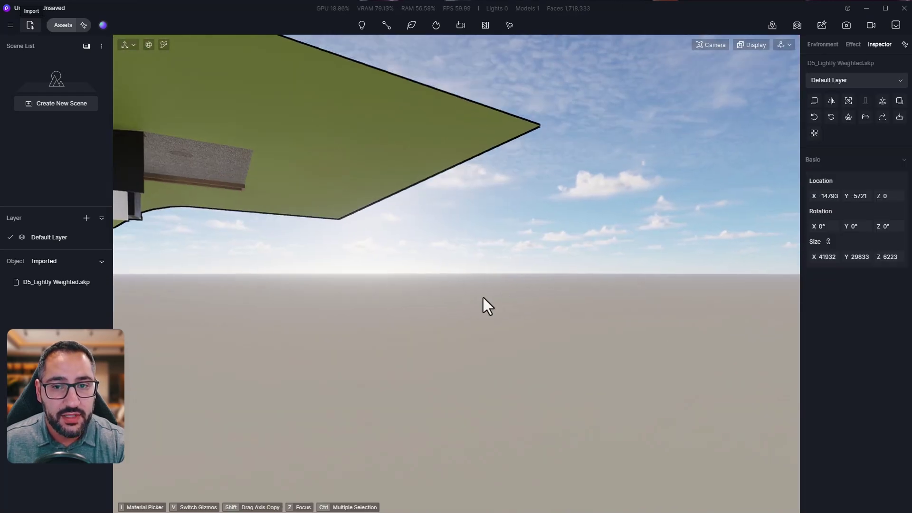
pyautogui.click(828, 197)
pyautogui.write('0')
pyautogui.click(864, 200)
pyautogui.write('0')
pyautogui.click(889, 196)
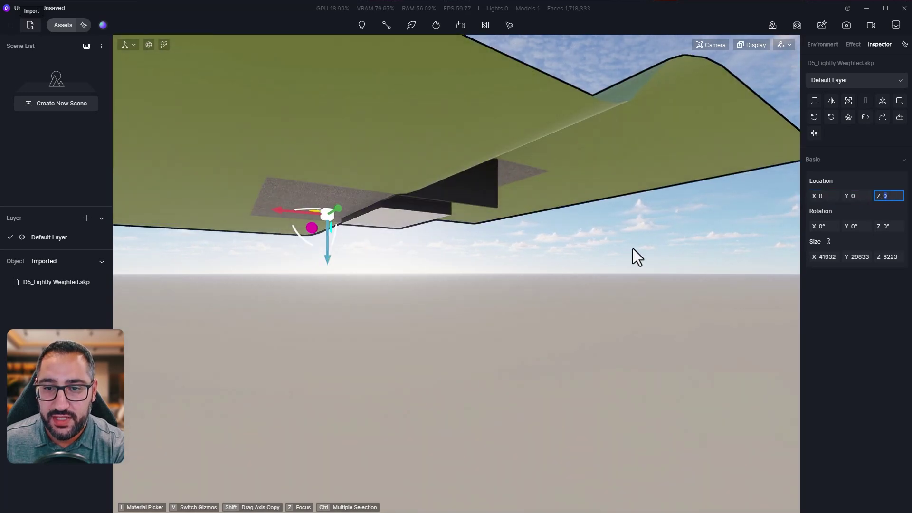
# Change the camera navigation to the WSADQE movement mode and bring the view into the timber-lined hallway facing the artwork
pyautogui.click(780, 46)
pyautogui.click(762, 76)
pyautogui.moveTo(612, 199); pyautogui.dragTo(505, 271, button='right')
pyautogui.press('e')
pyautogui.press('e')
pyautogui.press('w')
pyautogui.press('a')
pyautogui.press('w')
pyautogui.press('s')
pyautogui.press('q')
pyautogui.press('d')
# Compare the hallway view with the reference photo in the browser, and move closer to the staircase and artwork wall
pyautogui.hotkey('alt', 'Tab')
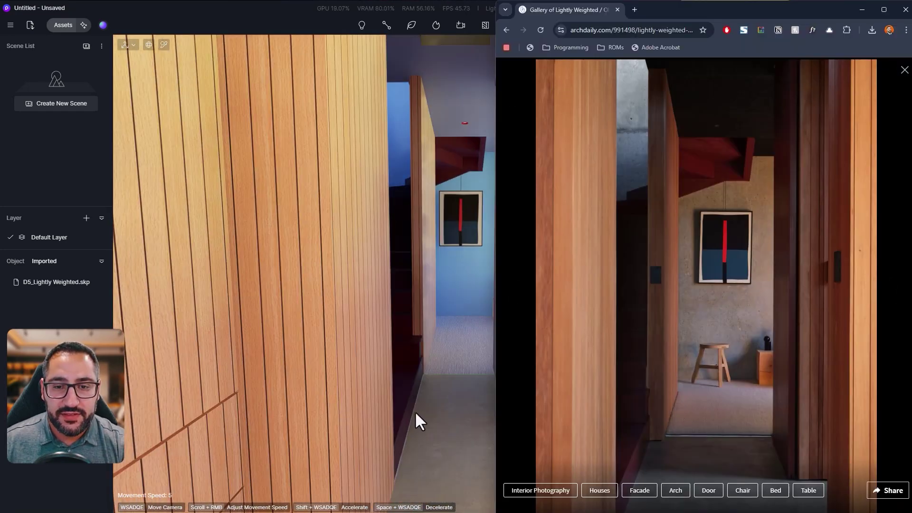
pyautogui.moveTo(700, 401)
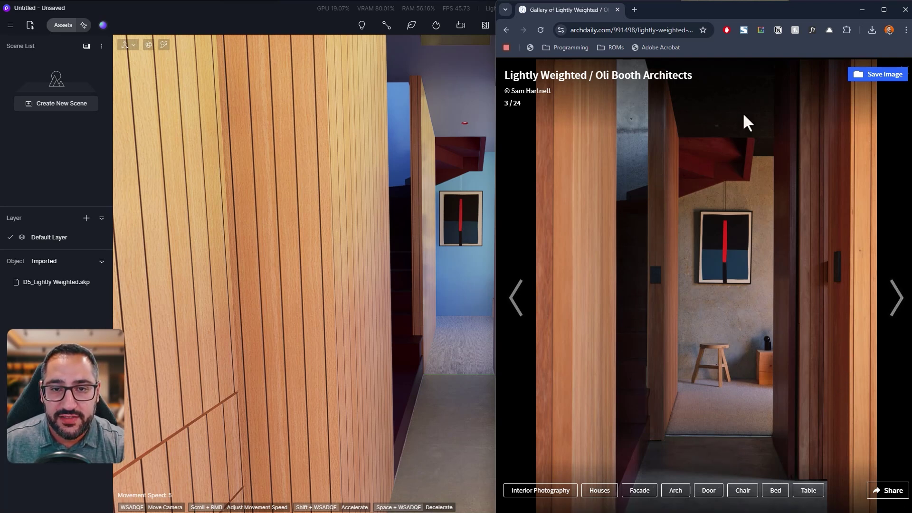
pyautogui.click(459, 330)
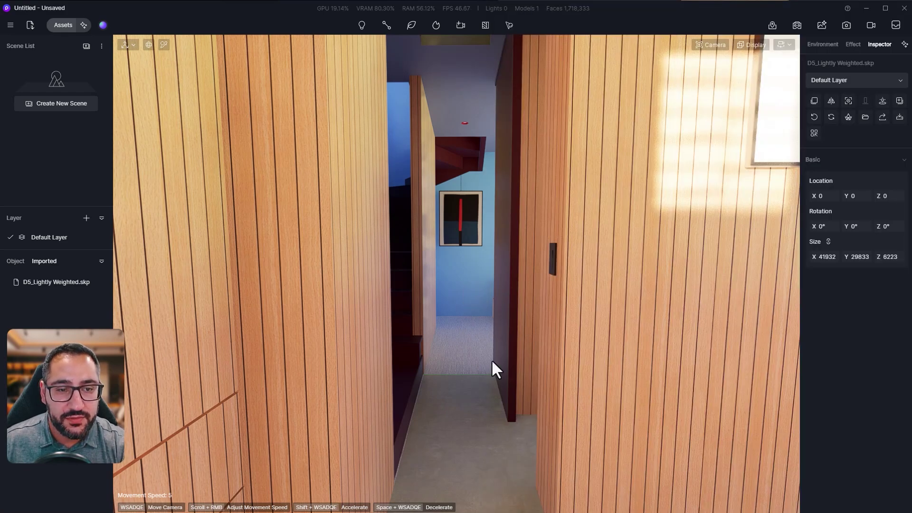
pyautogui.press('w')
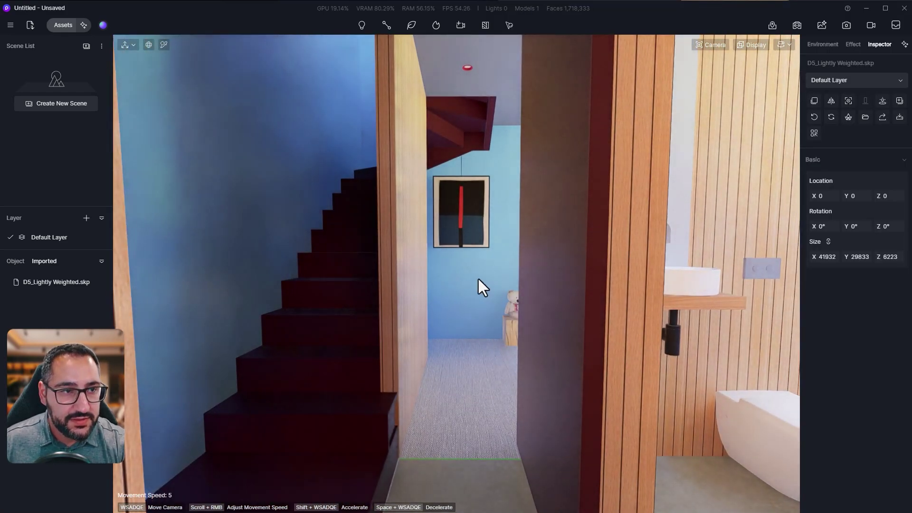
# Choose Rough Concrete 08 from the online Concrete materials, using the reference photo's wall as a guide
pyautogui.click(63, 27)
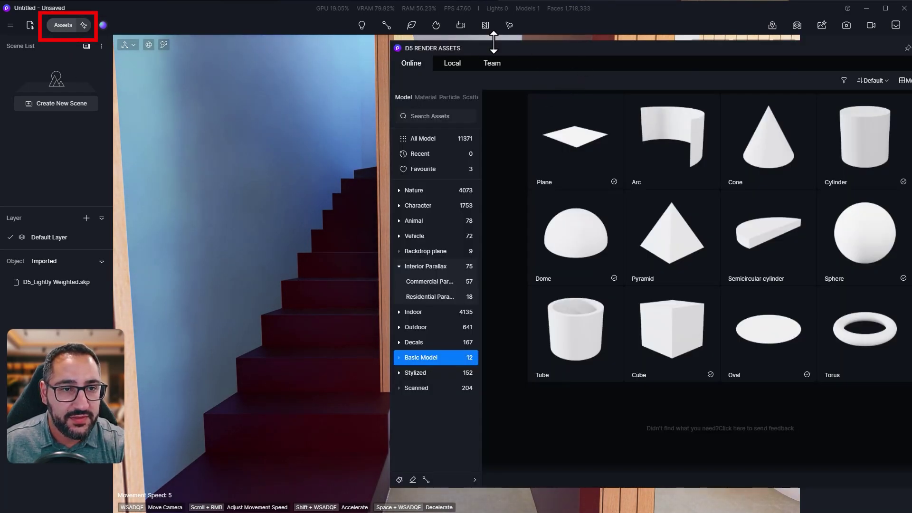
pyautogui.moveTo(493, 42); pyautogui.dragTo(116, 53)
pyautogui.click(38, 106)
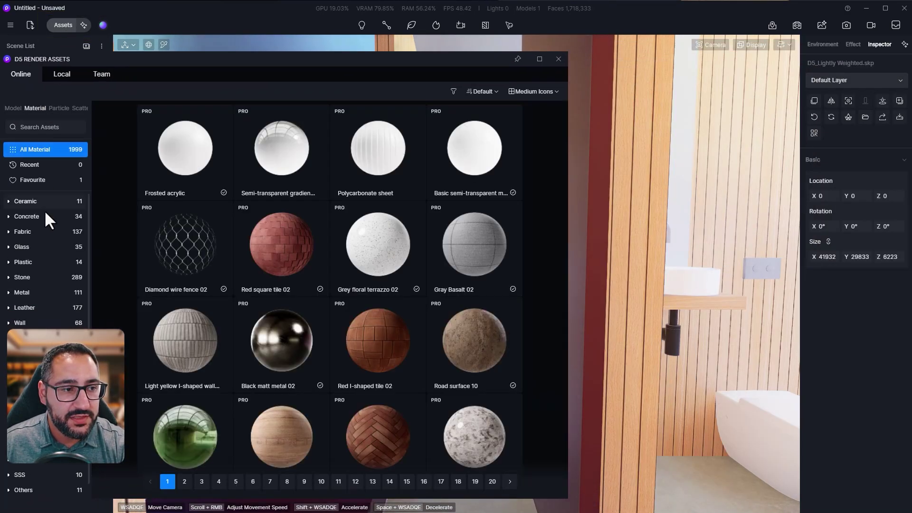
pyautogui.click(40, 216)
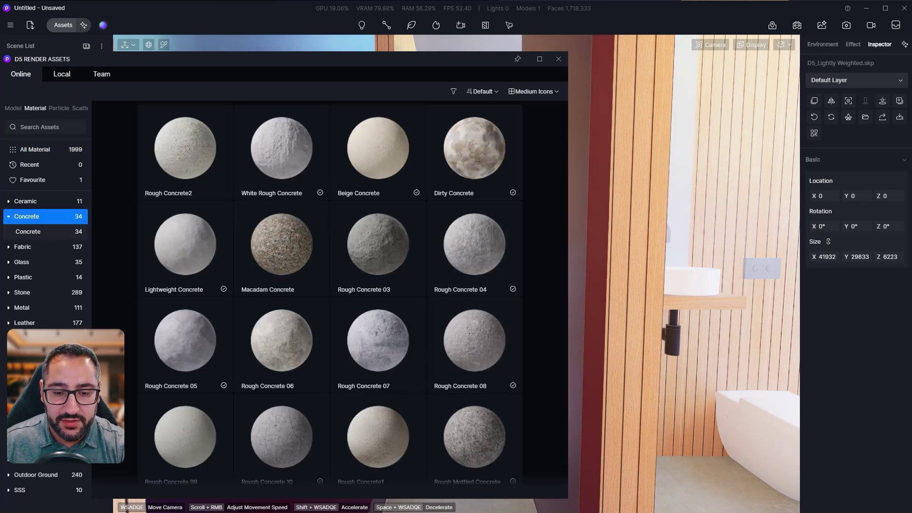
pyautogui.hotkey('alt', 'Tab')
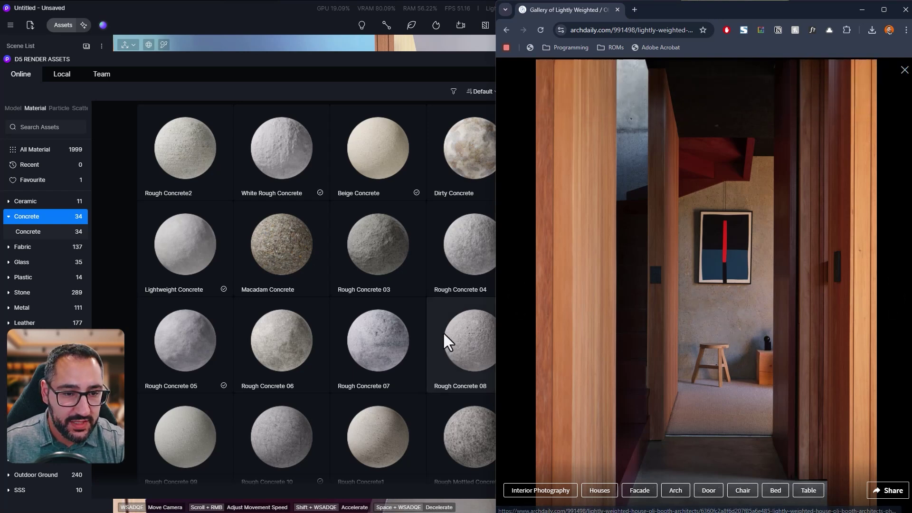
pyautogui.click(464, 357)
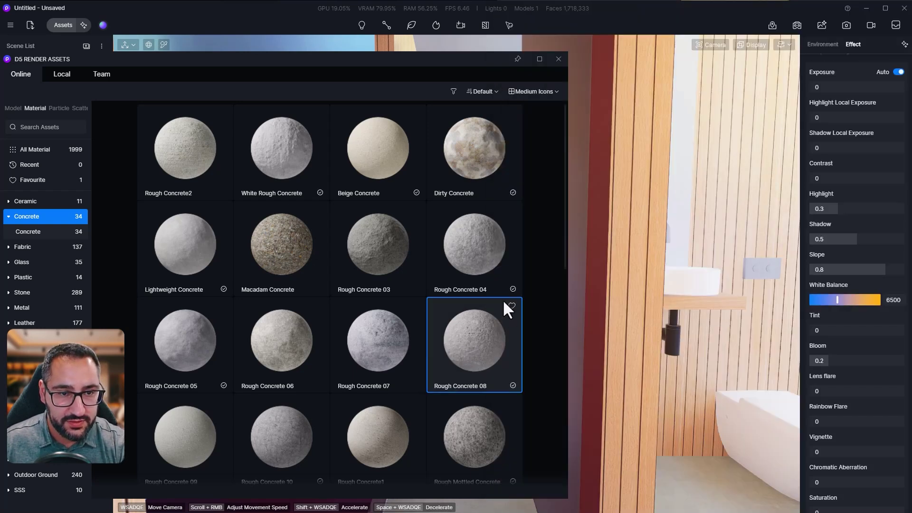
# Apply Rough Concrete 08 to the stairwell wall and the wall behind the artwork, and review its material settings
pyautogui.moveTo(399, 68); pyautogui.dragTo(390, 293)
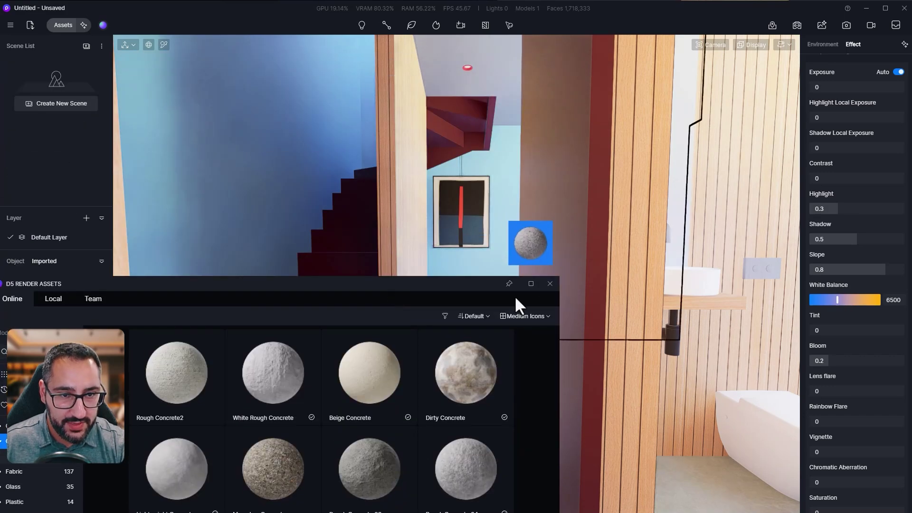
pyautogui.click(494, 264)
pyautogui.press('w')
pyautogui.moveTo(493, 263); pyautogui.dragTo(502, 283, button='right')
pyautogui.click(550, 284)
pyautogui.press('w')
pyautogui.moveTo(507, 362); pyautogui.dragTo(484, 317, button='right')
pyautogui.rightClick(495, 351)
pyautogui.scroll(-5, 495, 350)
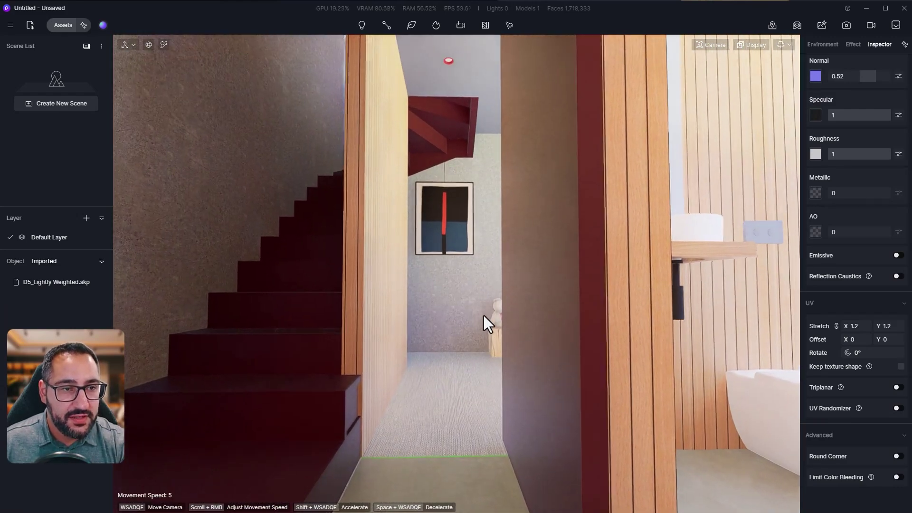
pyautogui.scroll(1, 484, 317)
pyautogui.moveTo(505, 213); pyautogui.dragTo(500, 244, button='right')
pyautogui.scroll(2, 500, 244)
# Copy the Rough Concrete 08 material from the wall onto the hallway ceiling
pyautogui.press('i')
pyautogui.moveTo(485, 362); pyautogui.dragTo(486, 218, button='right')
pyautogui.scroll(3, 858, 188)
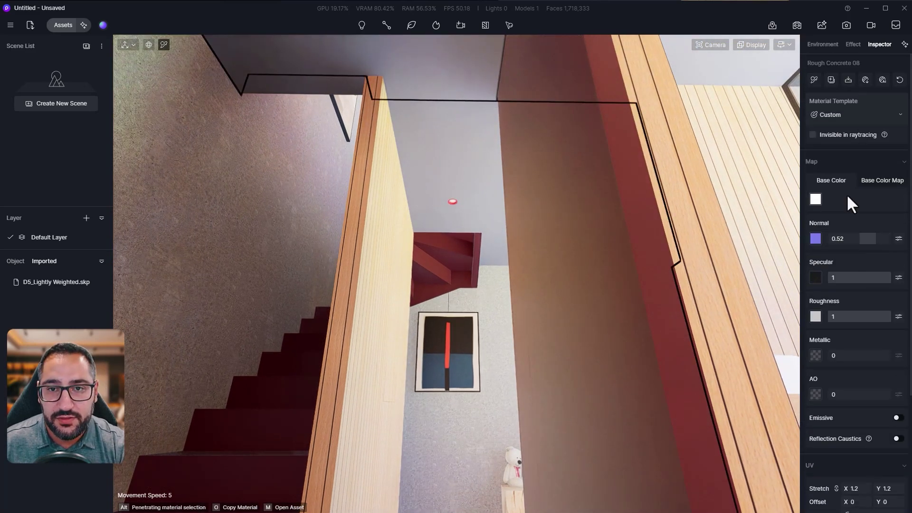
pyautogui.click(813, 79)
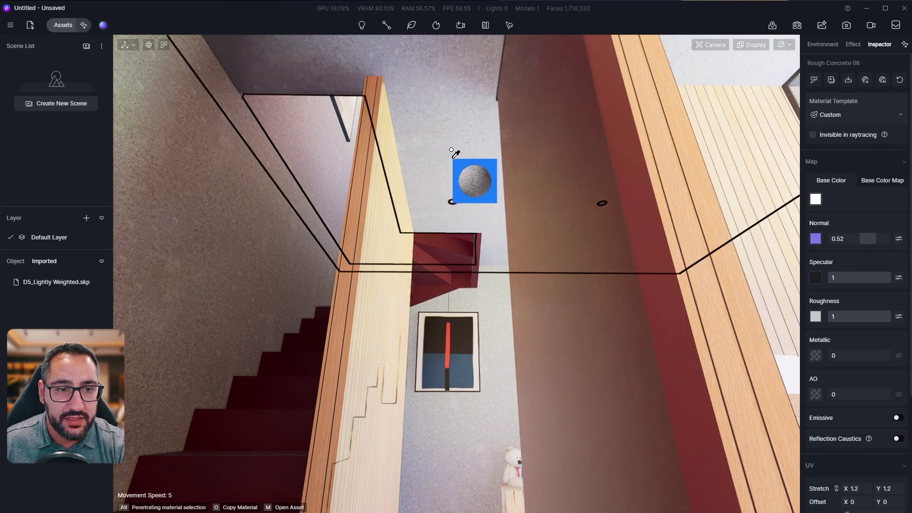
pyautogui.click(476, 161)
# Darken the ceiling concrete's base color to a very dark grey and check it from further back in the hallway
pyautogui.press('i')
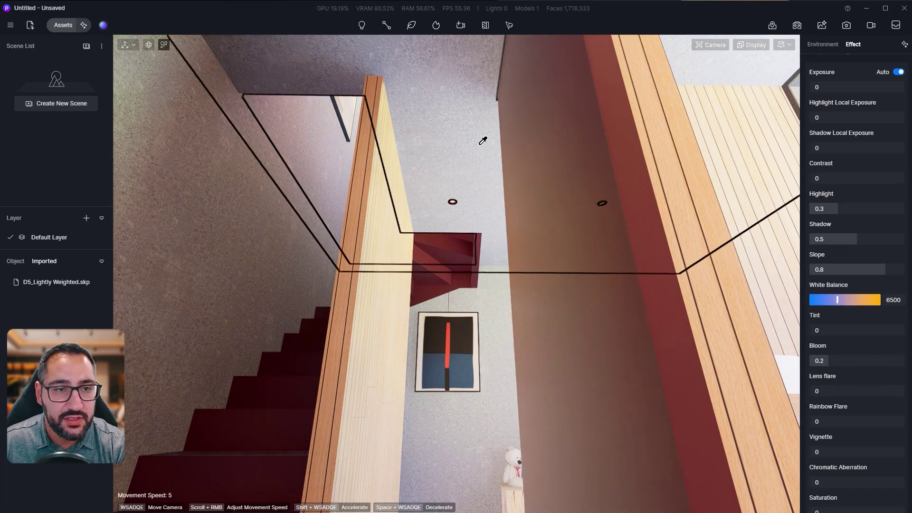
pyautogui.click(467, 138)
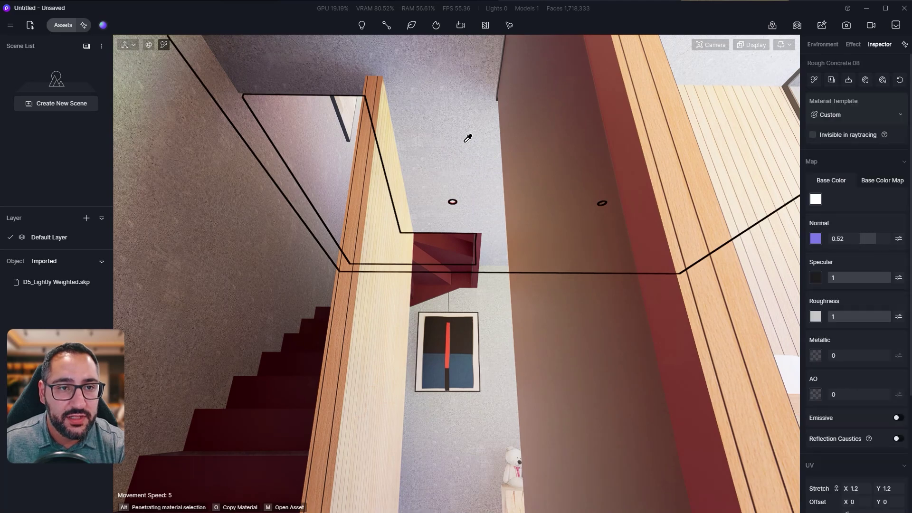
pyautogui.click(815, 199)
pyautogui.moveTo(816, 248); pyautogui.dragTo(786, 266)
pyautogui.moveTo(510, 245)
pyautogui.mouseDown(button='right')
pyautogui.moveTo(489, 212)
pyautogui.moveTo(494, 171)
pyautogui.moveTo(515, 161)
pyautogui.moveTo(510, 459)
pyautogui.mouseUp(button='right')
pyautogui.press('s')
pyautogui.press('e')
pyautogui.press('q')
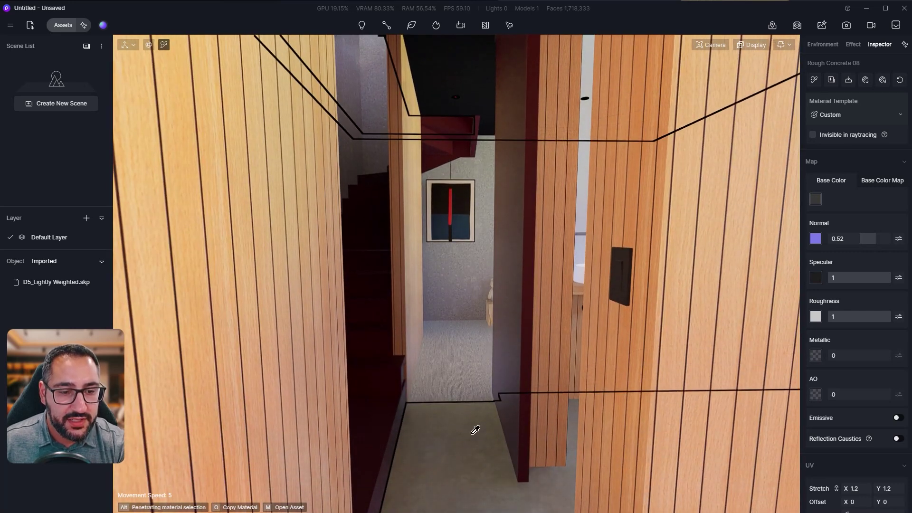
pyautogui.press('Escape')
# Find White Concrete2 in the Concrete material library and apply it to the hallway floor
pyautogui.click(63, 25)
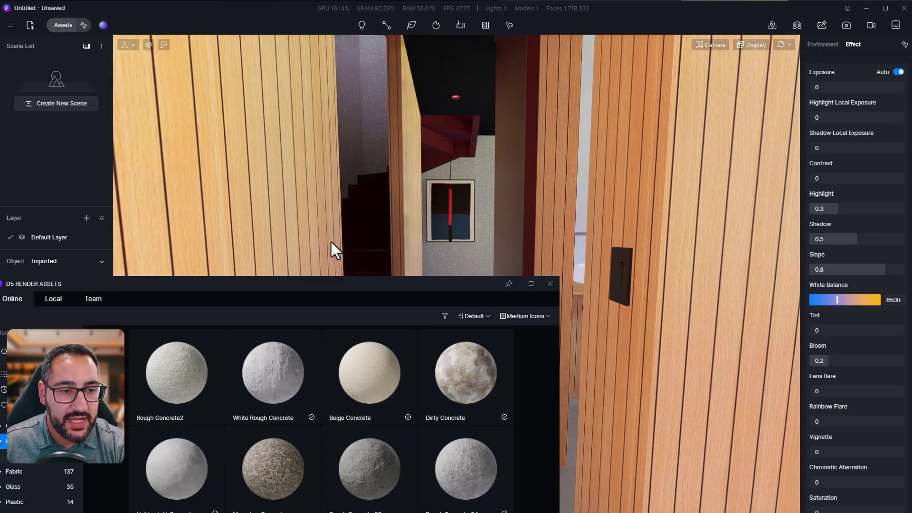
pyautogui.moveTo(394, 287); pyautogui.dragTo(246, 54)
pyautogui.scroll(-2, 272, 348)
pyautogui.scroll(-3, 280, 339)
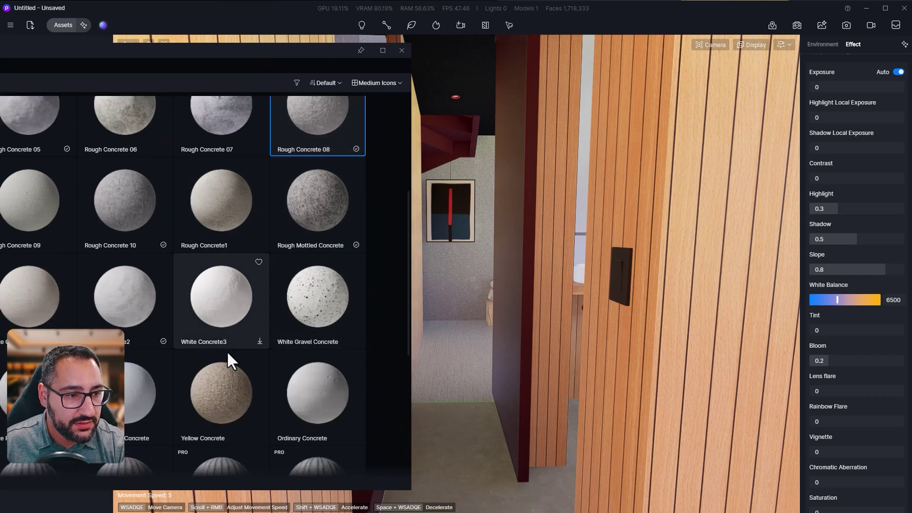
pyautogui.click(117, 287)
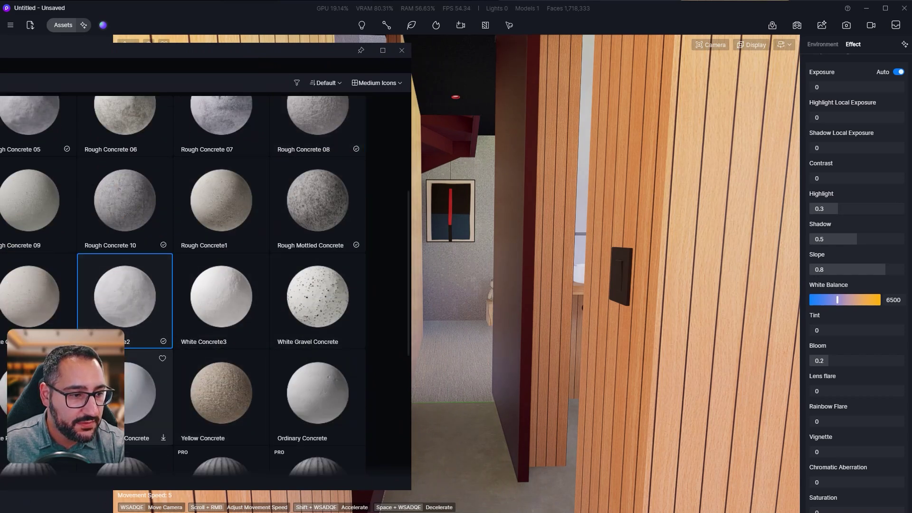
pyautogui.moveTo(124, 299); pyautogui.dragTo(483, 423)
# Tint the floor concrete's base color to a light grey, close the asset library and check the floor in the hallway view
pyautogui.click(816, 199)
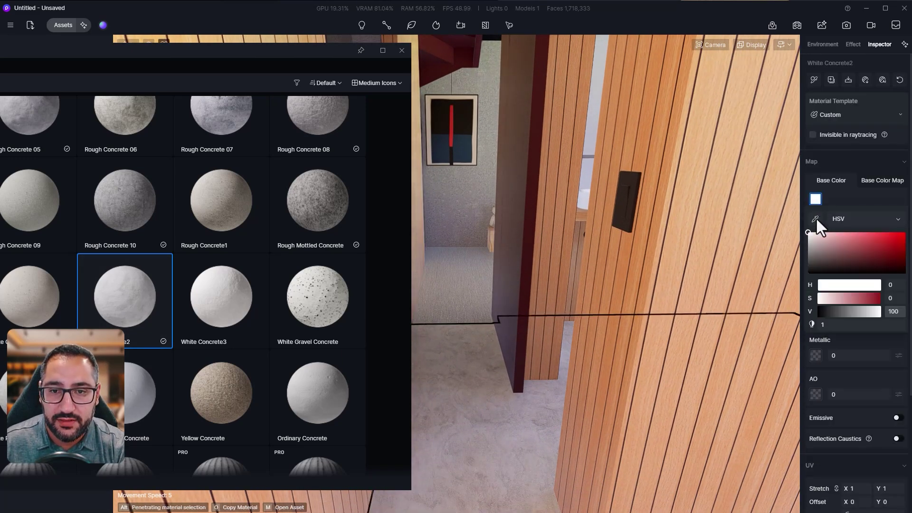
pyautogui.click(808, 243)
pyautogui.moveTo(806, 244); pyautogui.dragTo(803, 245)
pyautogui.click(401, 50)
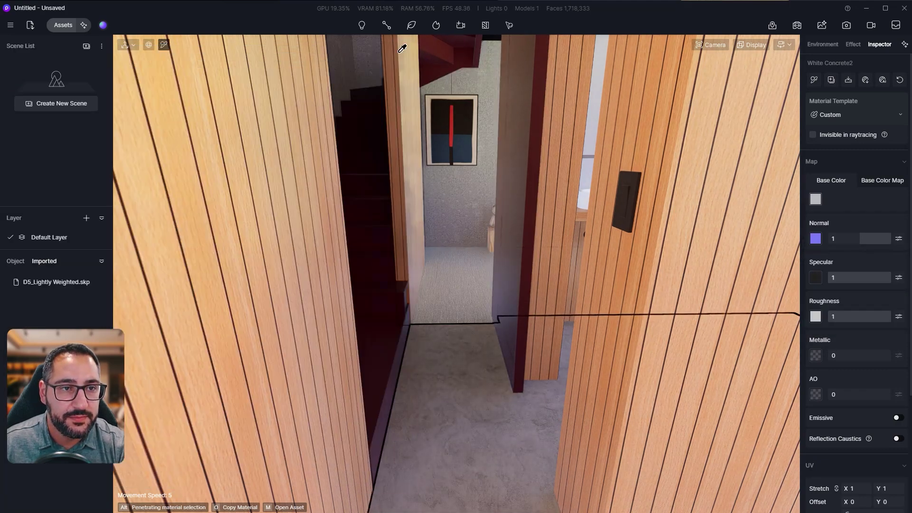
pyautogui.scroll(-3, 515, 200)
pyautogui.moveTo(515, 190); pyautogui.dragTo(510, 210, button='right')
pyautogui.press('Escape')
pyautogui.moveTo(517, 375); pyautogui.dragTo(521, 348, button='right')
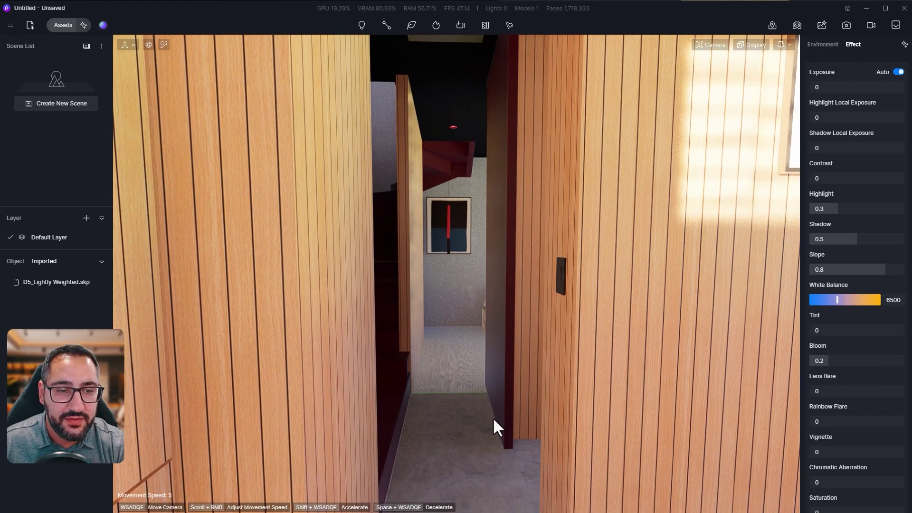
# Select the Carpet material on the bedroom floor beyond the hallway with the material picker
pyautogui.press('w')
pyautogui.moveTo(493, 419); pyautogui.dragTo(499, 472, button='right')
pyautogui.press('w')
pyautogui.moveTo(497, 406); pyautogui.dragTo(517, 210, button='right')
pyautogui.press('s')
pyautogui.press('i')
pyautogui.click(493, 260)
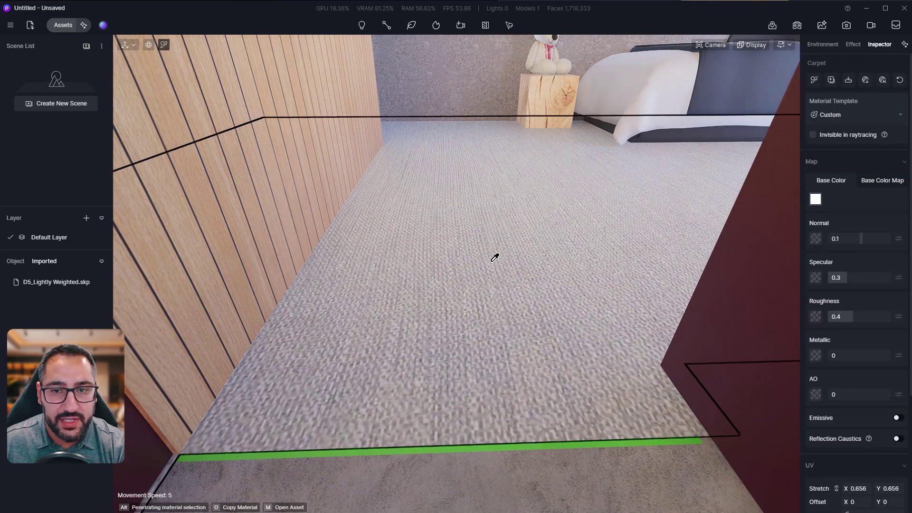
# Generate an Ultra HD Texture for the carpet's base color map and apply it to the material
pyautogui.click(881, 180)
pyautogui.click(831, 199)
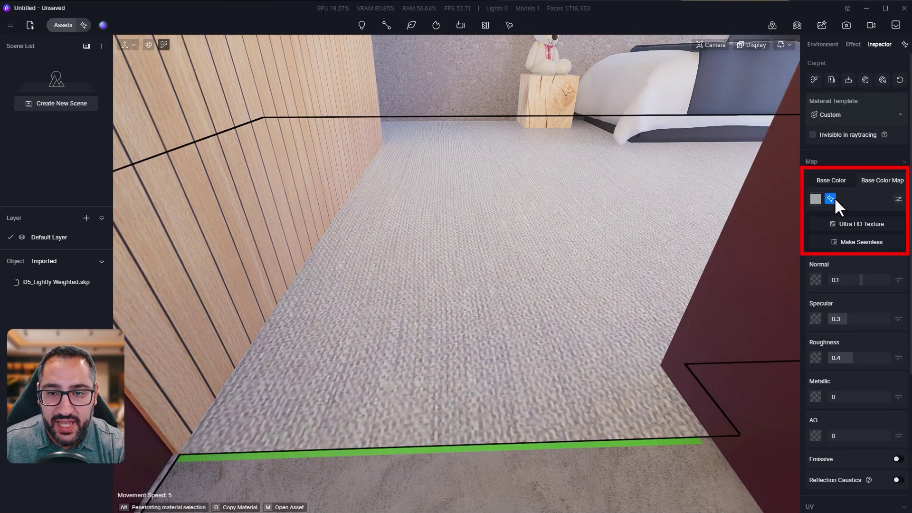
pyautogui.scroll(3, 586, 332)
pyautogui.scroll(3, 605, 362)
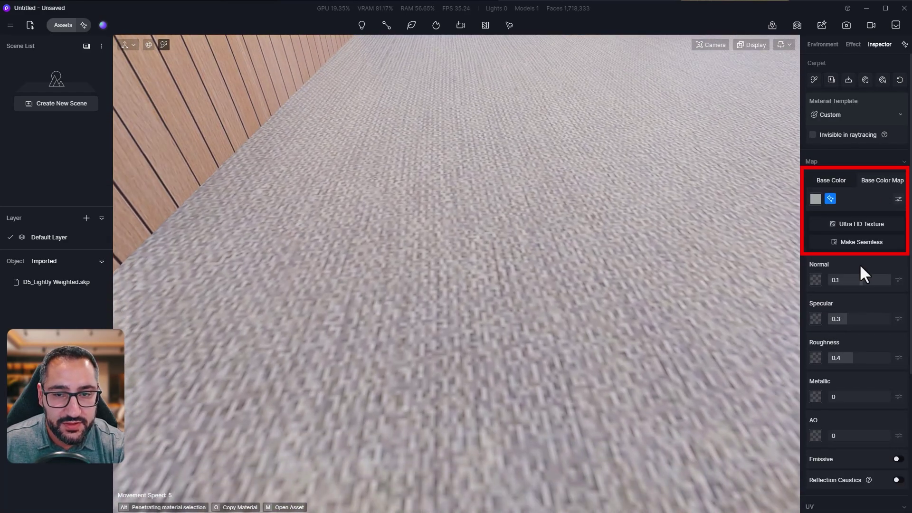
pyautogui.click(859, 224)
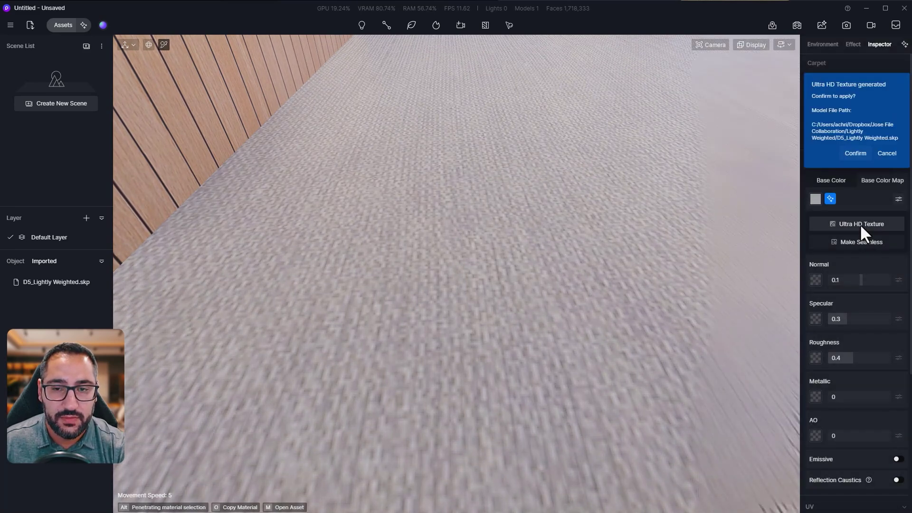
pyautogui.click(860, 152)
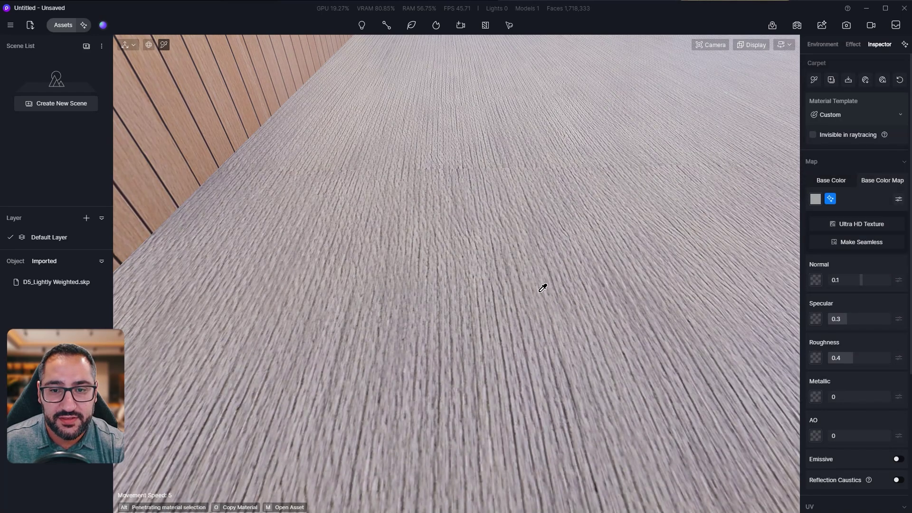
# Generate normal, roughness and AO maps for the Carpet material from its base color map
pyautogui.scroll(-5, 546, 286)
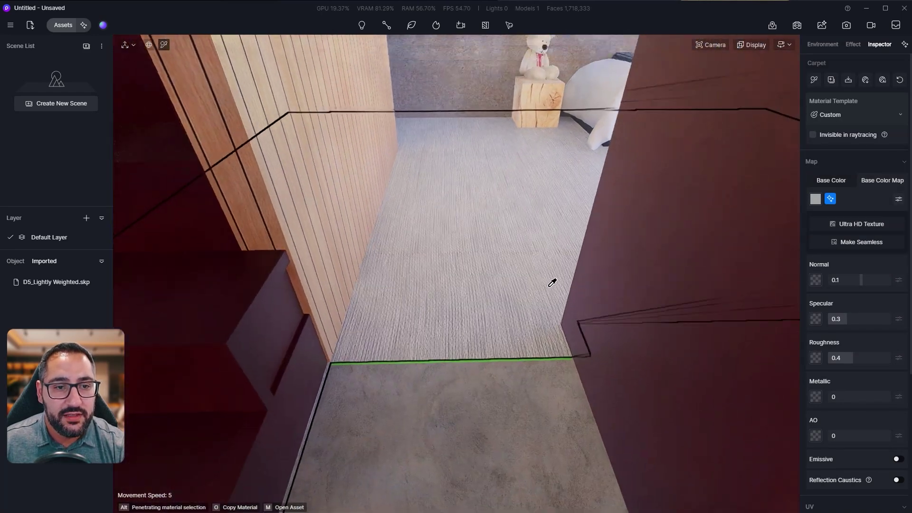
pyautogui.moveTo(549, 286); pyautogui.dragTo(545, 250, button='right')
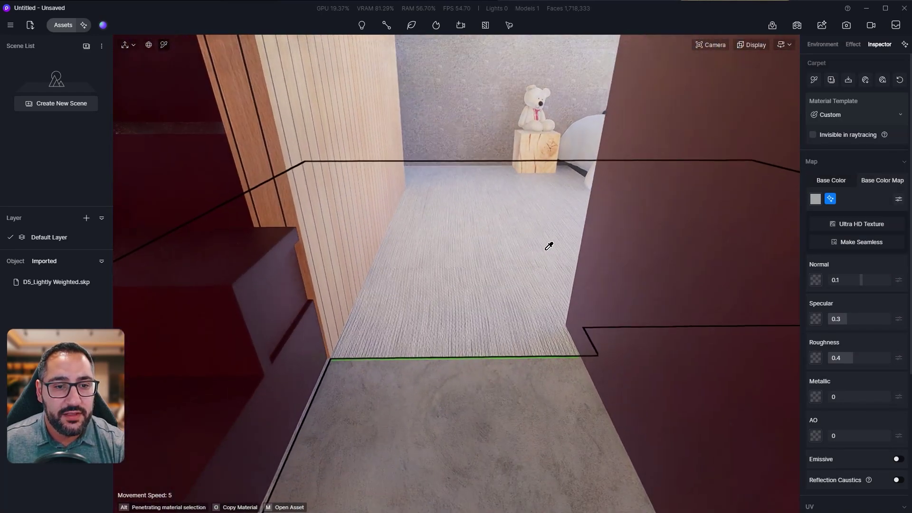
pyautogui.scroll(3, 549, 246)
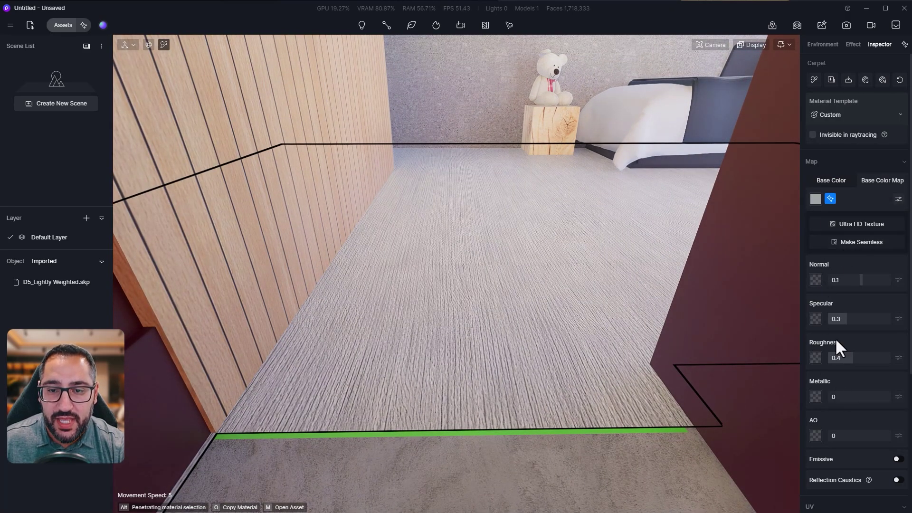
pyautogui.click(884, 80)
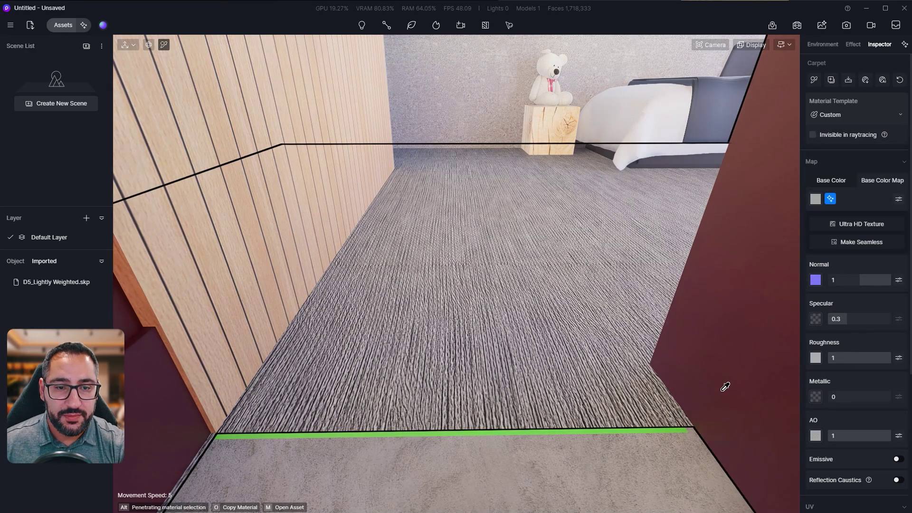
# Set the carpet's normal strength to 0 for comparison and restore it to 1
pyautogui.scroll(2, 618, 356)
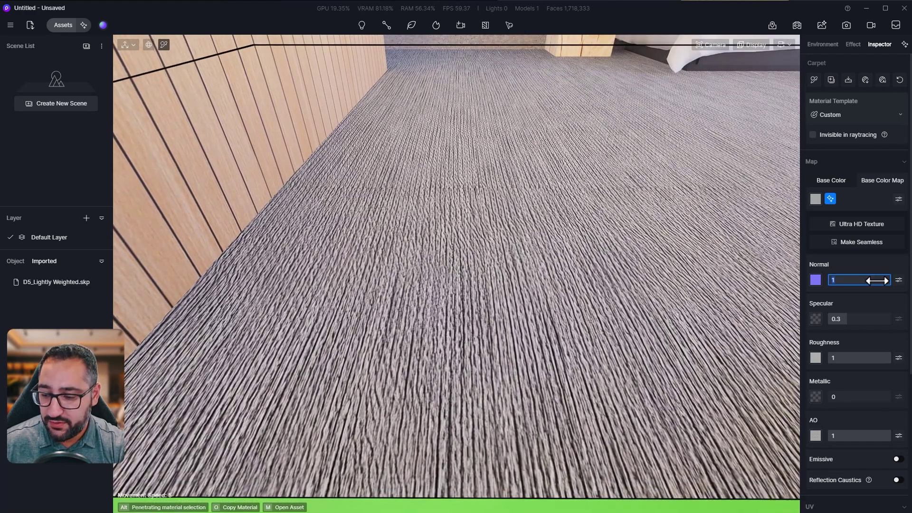
pyautogui.press('Return')
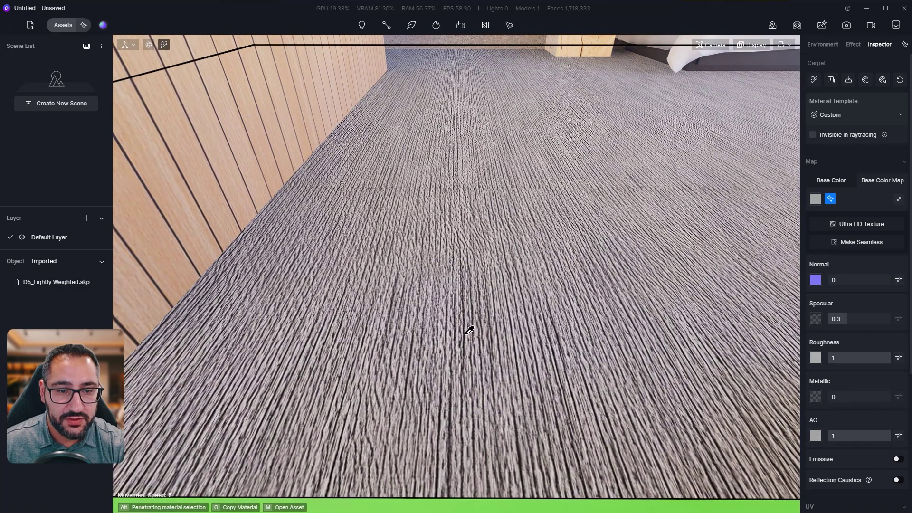
pyautogui.click(870, 281)
pyautogui.press('Return')
# Lower the carpet's AO to 0.39 and return to the hallway view
pyautogui.scroll(-4, 572, 295)
pyautogui.moveTo(572, 295); pyautogui.dragTo(570, 235, button='right')
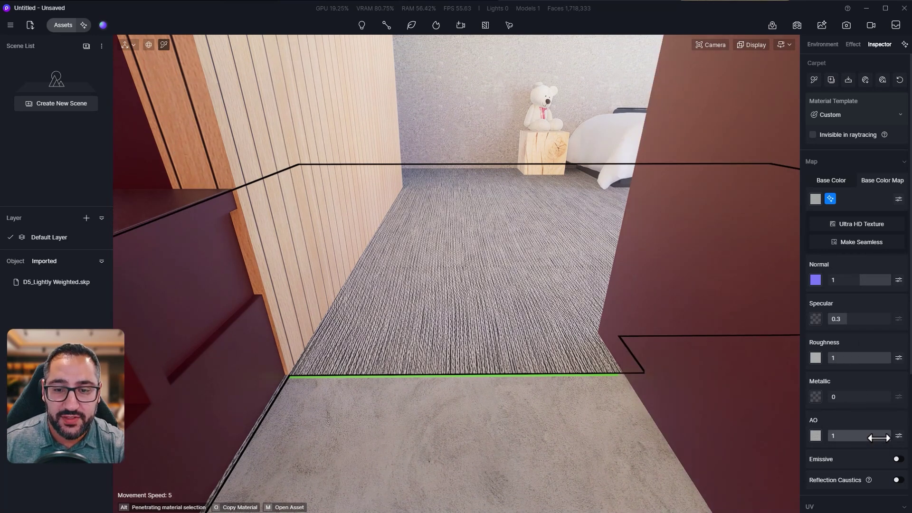
pyautogui.moveTo(878, 437)
pyautogui.mouseDown()
pyautogui.moveTo(822, 439)
pyautogui.moveTo(896, 439)
pyautogui.moveTo(826, 435)
pyautogui.moveTo(871, 434)
pyautogui.moveTo(843, 438)
pyautogui.moveTo(851, 441)
pyautogui.mouseUp()
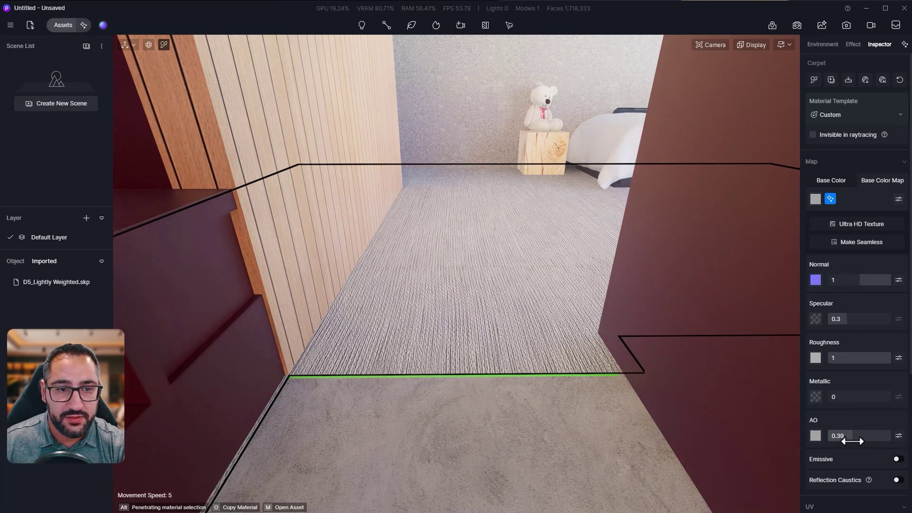
pyautogui.scroll(-4, 599, 330)
pyautogui.moveTo(595, 331); pyautogui.dragTo(490, 295, button='right')
pyautogui.press('s')
pyautogui.press('w')
pyautogui.moveTo(484, 217); pyautogui.dragTo(472, 228, button='right')
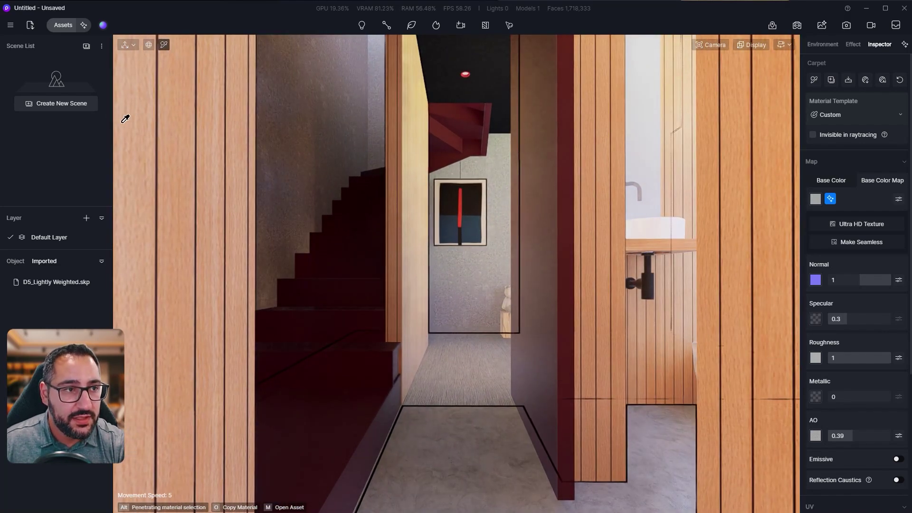
# Search the material library for "paint" and apply Warm colours paint the old walls to the dark red staircase
pyautogui.click(61, 23)
pyautogui.click(60, 123)
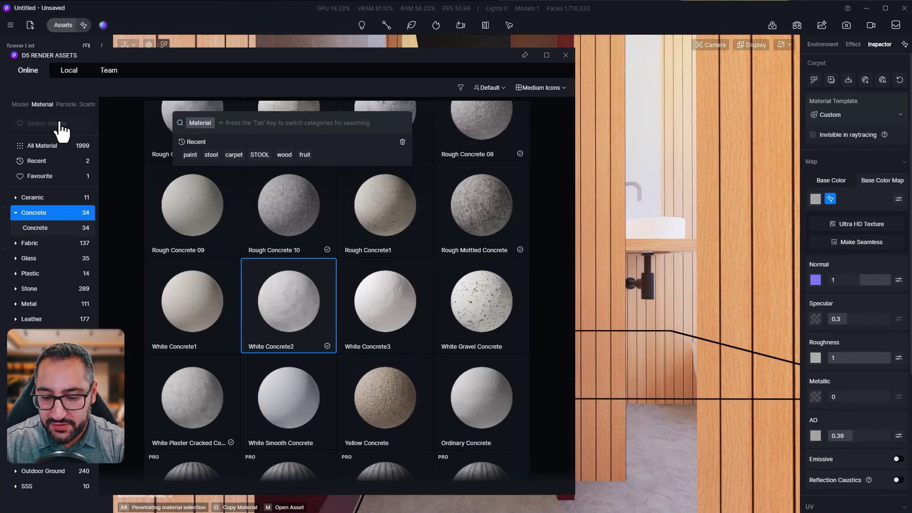
pyautogui.write('paint')
pyautogui.press('Return')
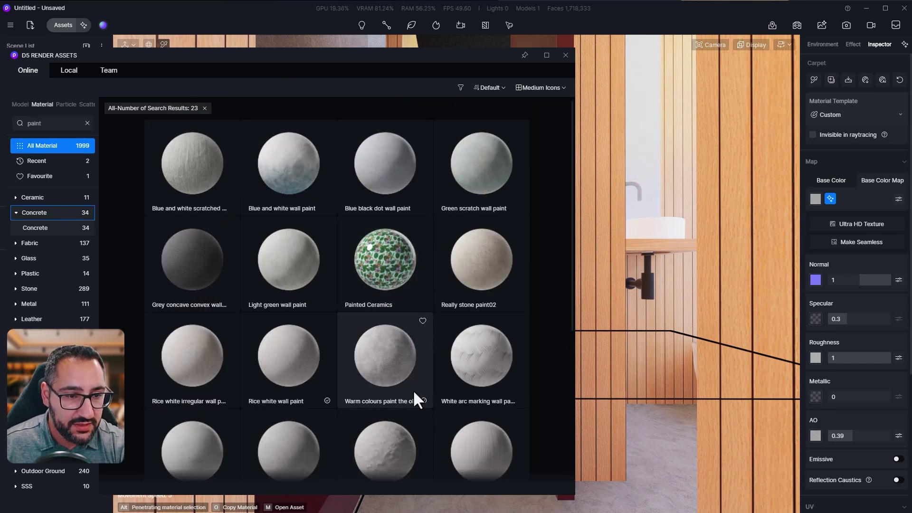
pyautogui.click(388, 364)
pyautogui.moveTo(385, 357); pyautogui.dragTo(361, 221)
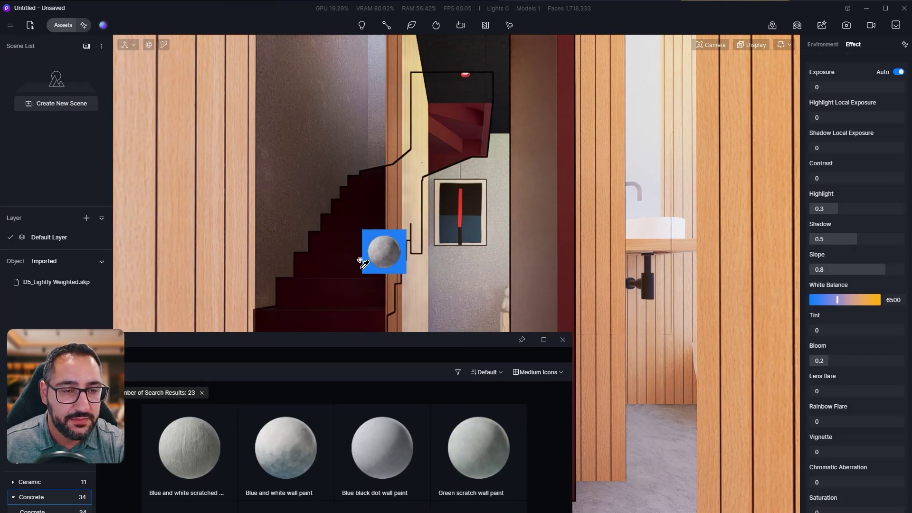
pyautogui.moveTo(360, 265); pyautogui.dragTo(386, 232)
pyautogui.click(375, 335)
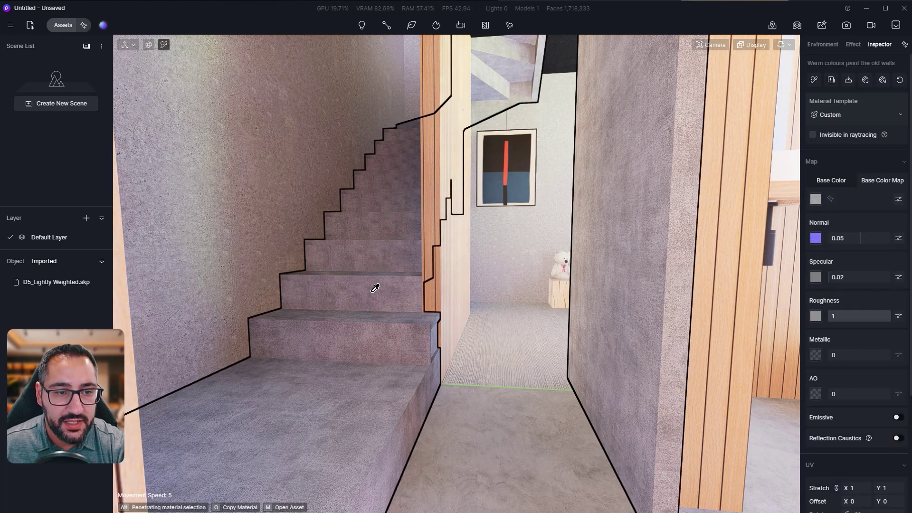
# Enable UV Randomizer and Triplanar mapping for the staircase's paint material
pyautogui.scroll(-4, 860, 369)
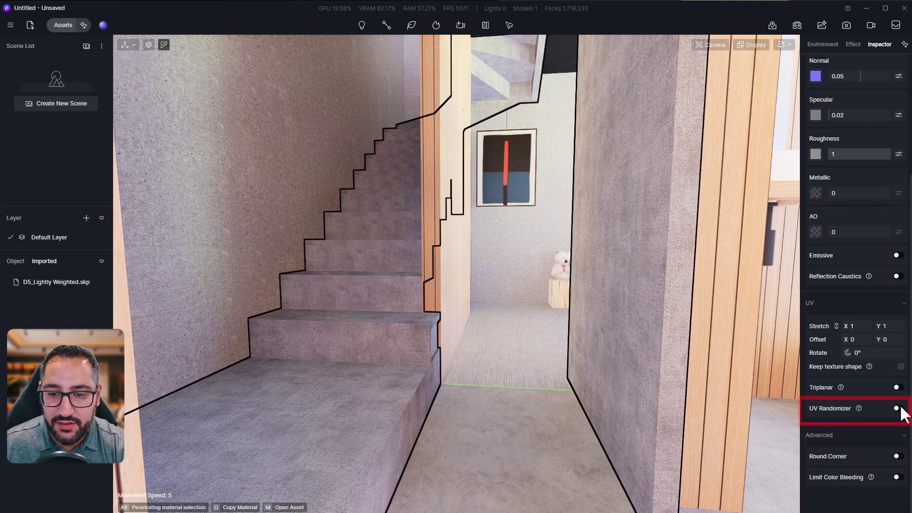
pyautogui.click(898, 408)
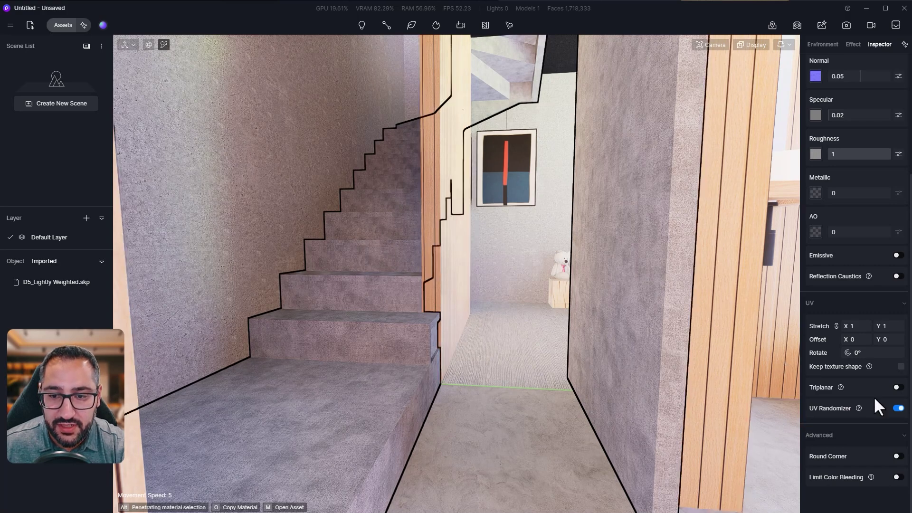
pyautogui.click(897, 387)
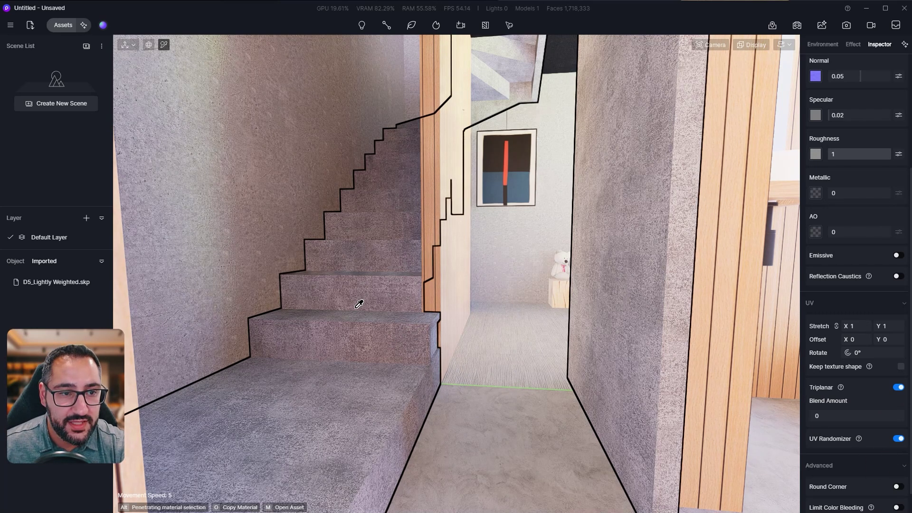
# Enable Round Corner on the staircase's paint material and set its radius to 7.5, viewing the step edges up close
pyautogui.moveTo(532, 335); pyautogui.dragTo(450, 366, button='right')
pyautogui.scroll(4, 451, 369)
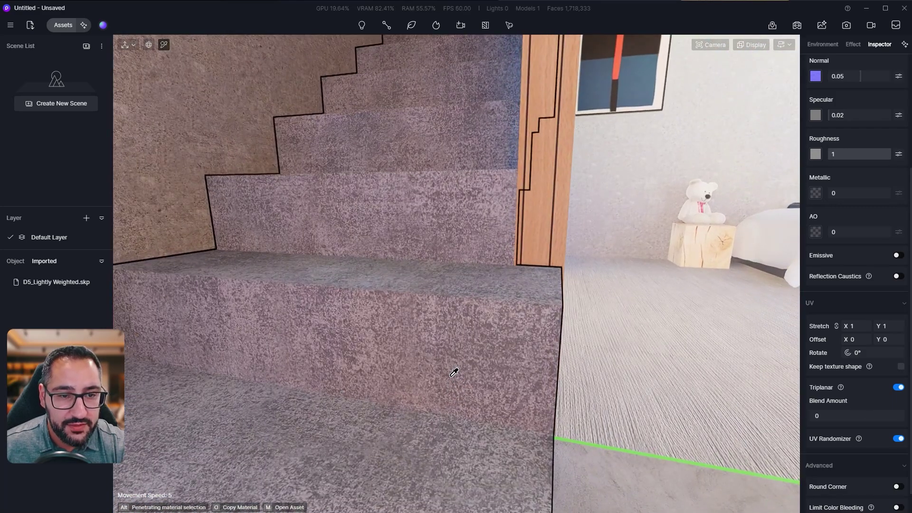
pyautogui.scroll(-1, 858, 429)
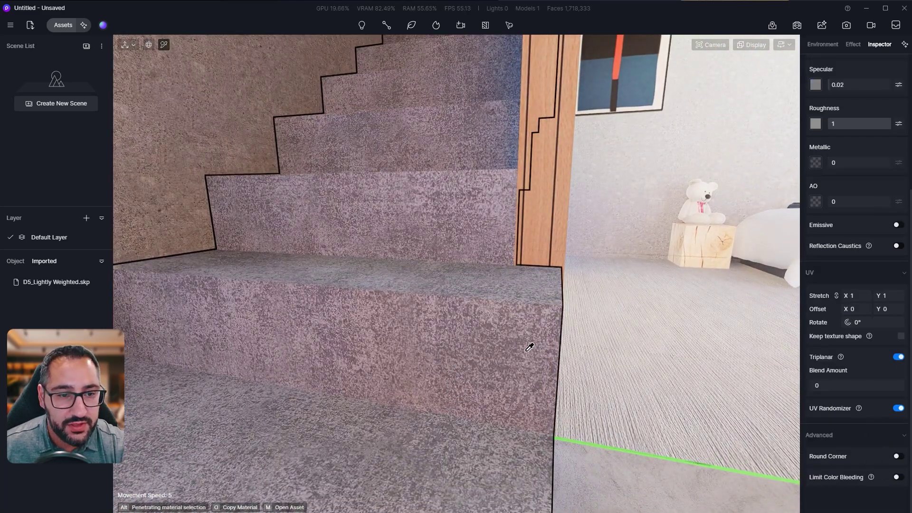
pyautogui.scroll(-5, 398, 335)
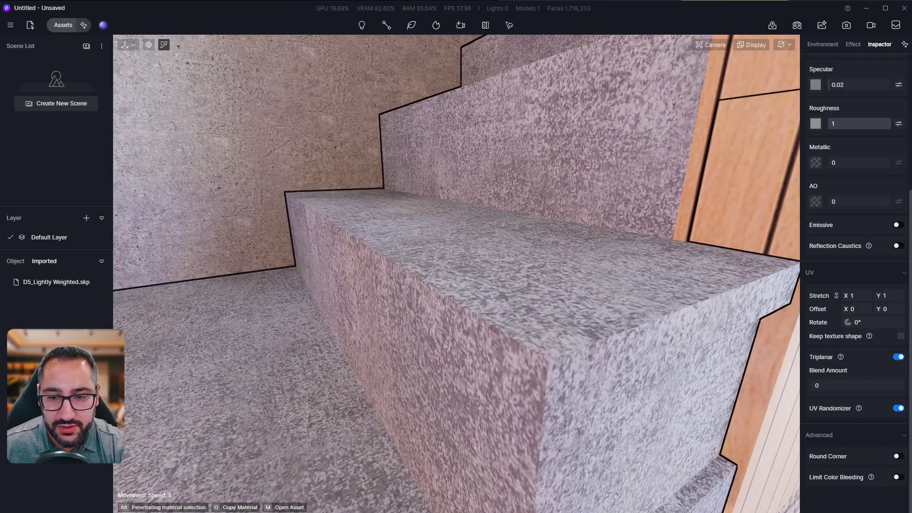
pyautogui.click(897, 456)
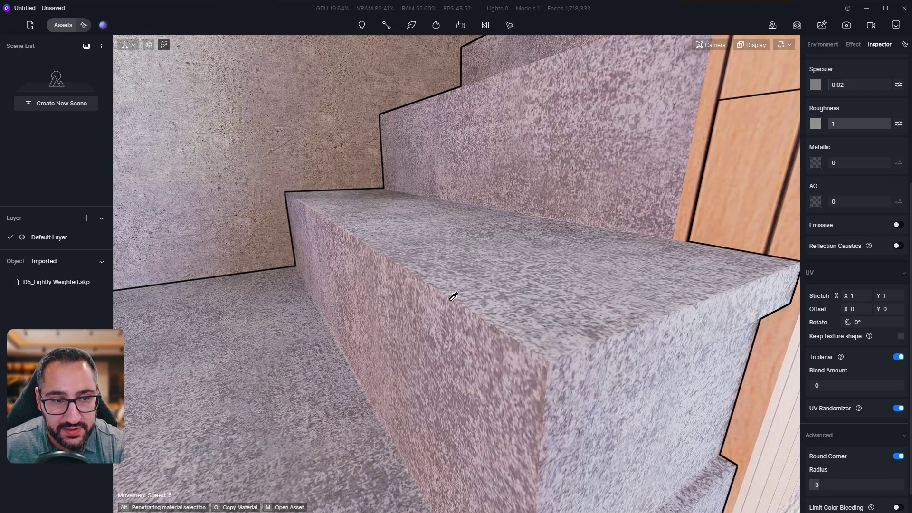
pyautogui.click(823, 485)
pyautogui.write('7.5')
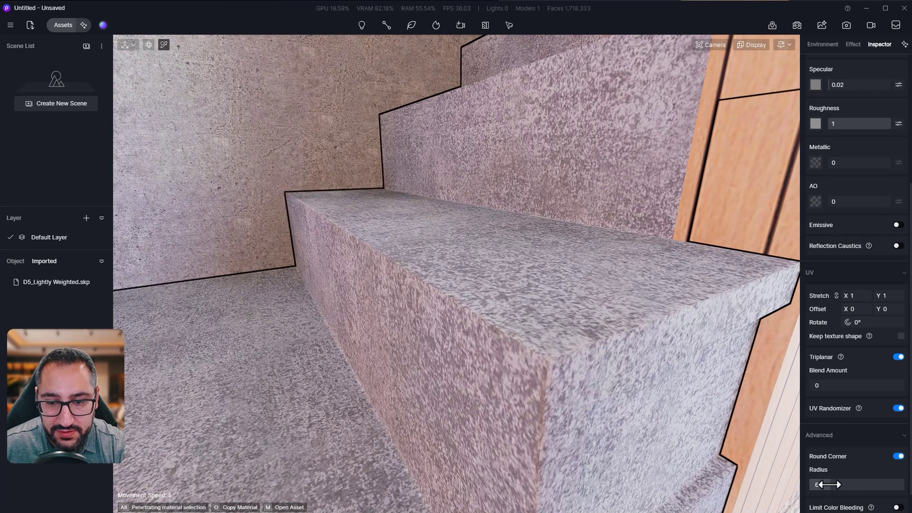
pyautogui.press('Return')
pyautogui.moveTo(673, 407); pyautogui.dragTo(697, 328, button='right')
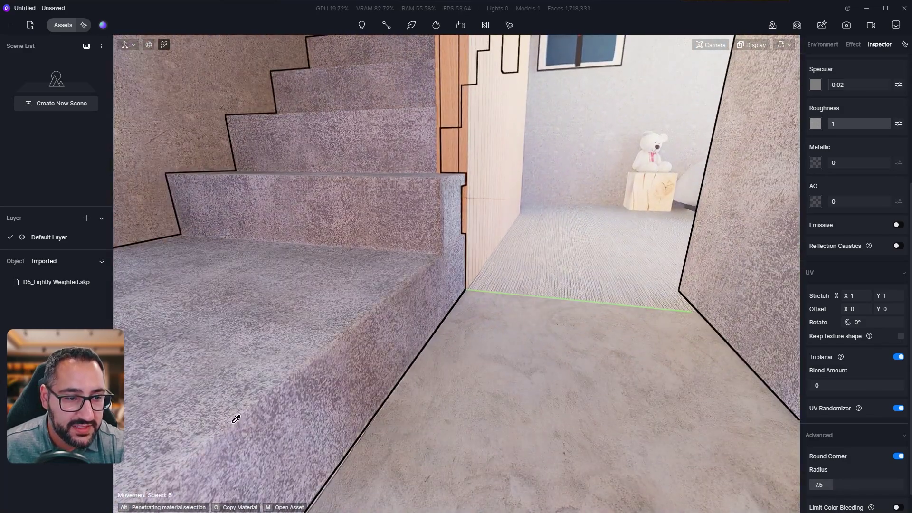
# Tint the staircase material's base color dark red with HSV 0, 30, 29
pyautogui.press('s')
pyautogui.moveTo(456, 313); pyautogui.dragTo(499, 257, button='right')
pyautogui.scroll(5, 866, 334)
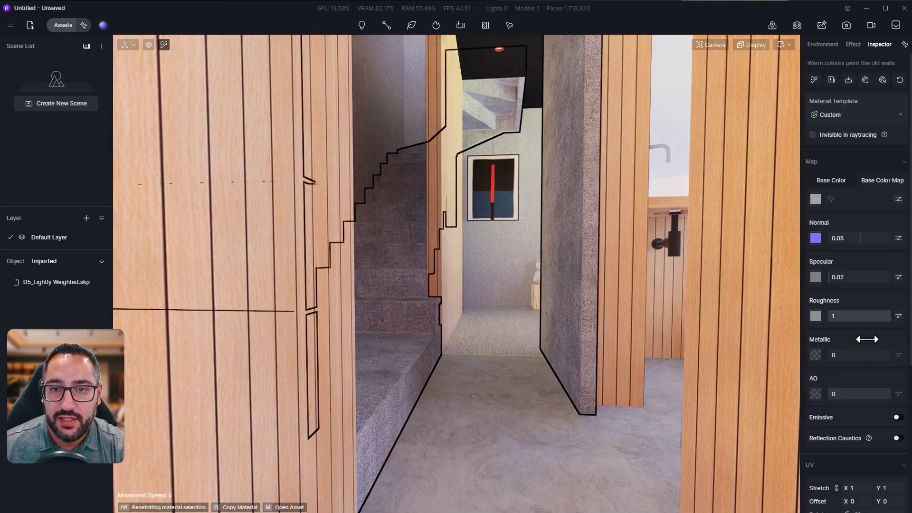
pyautogui.click(816, 199)
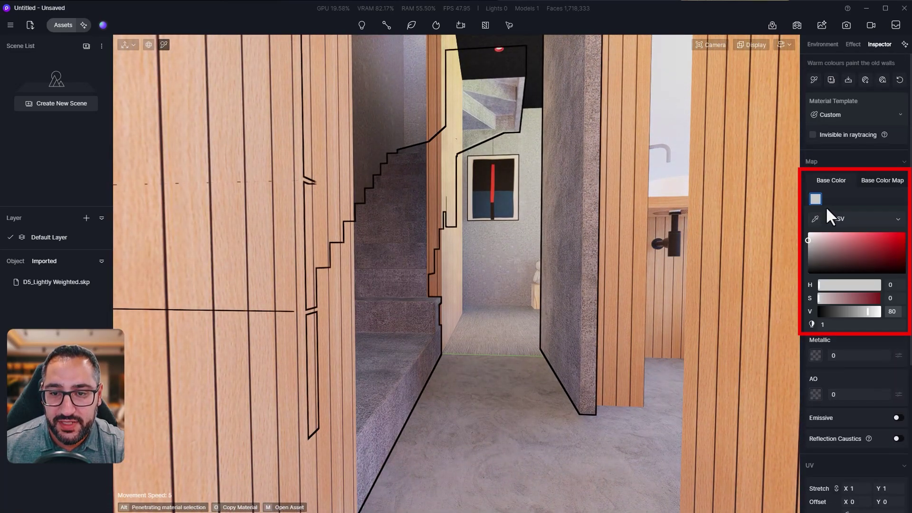
pyautogui.moveTo(898, 266); pyautogui.dragTo(893, 253)
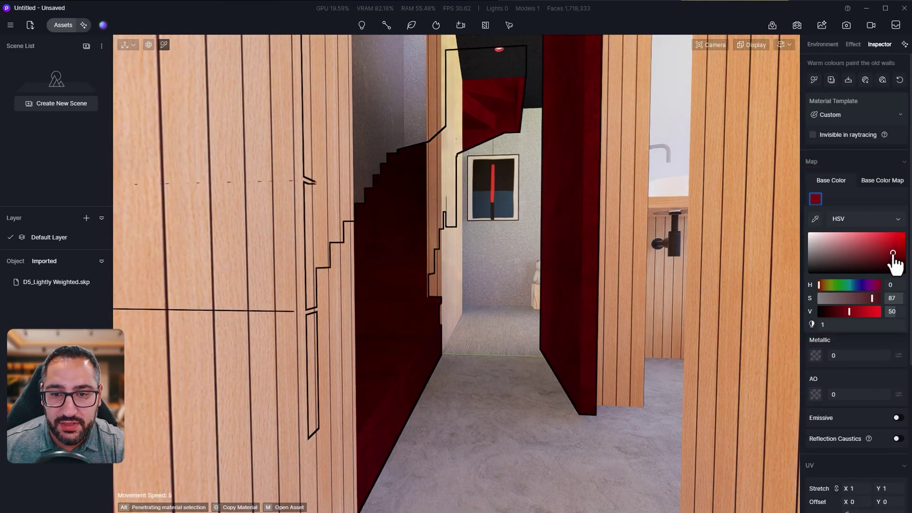
pyautogui.moveTo(846, 310)
pyautogui.mouseDown()
pyautogui.moveTo(830, 314)
pyautogui.moveTo(870, 299)
pyautogui.moveTo(835, 302)
pyautogui.mouseUp()
# Fine-tune the saturation and value of the staircase's dark red base color against the hallway view
pyautogui.moveTo(395, 269); pyautogui.dragTo(395, 289, button='right')
pyautogui.press('w')
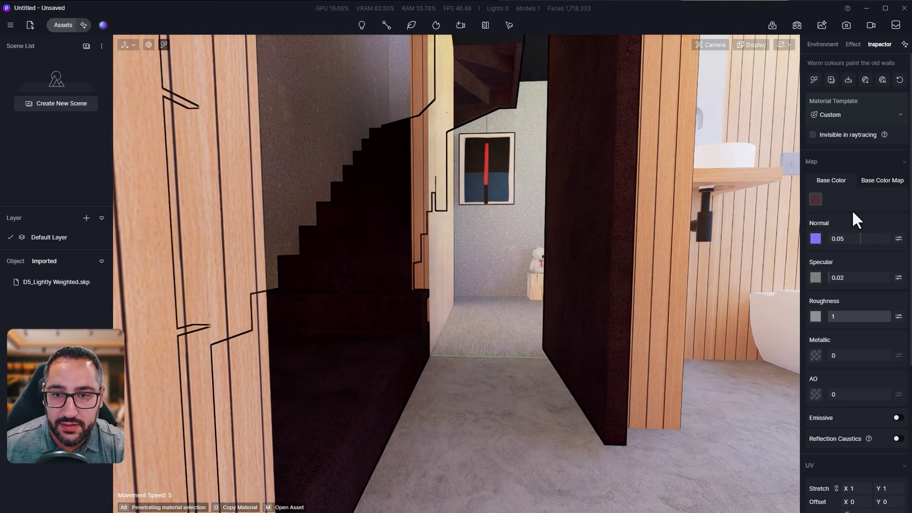
pyautogui.click(815, 199)
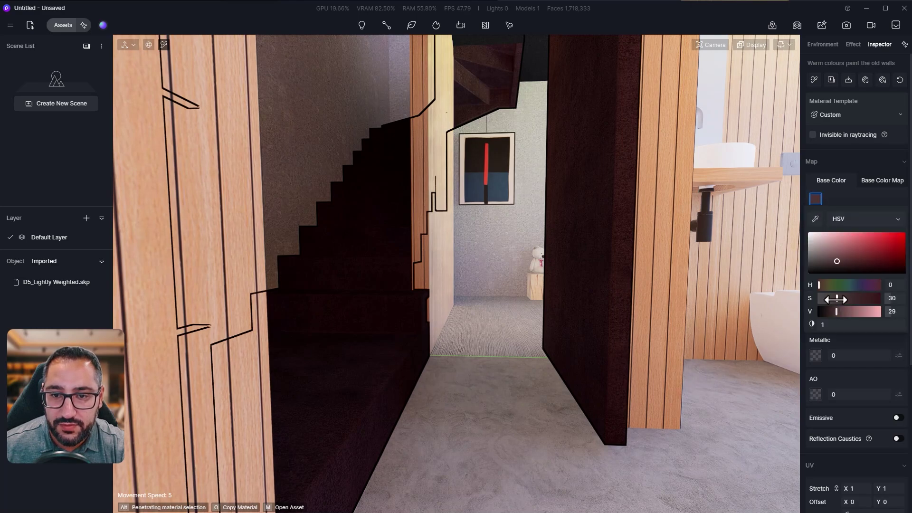
pyautogui.moveTo(837, 298); pyautogui.dragTo(839, 312)
# Examine the dark red material on the underside of the stairs and in the hallway view
pyautogui.moveTo(540, 310); pyautogui.dragTo(580, 146, button='right')
pyautogui.press('s')
pyautogui.press('w')
pyautogui.scroll(5, 582, 142)
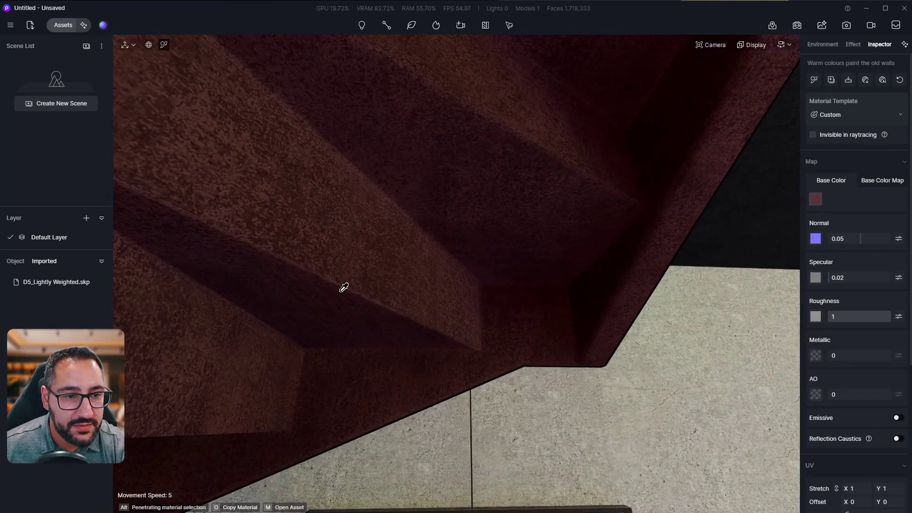
pyautogui.scroll(-10, 509, 314)
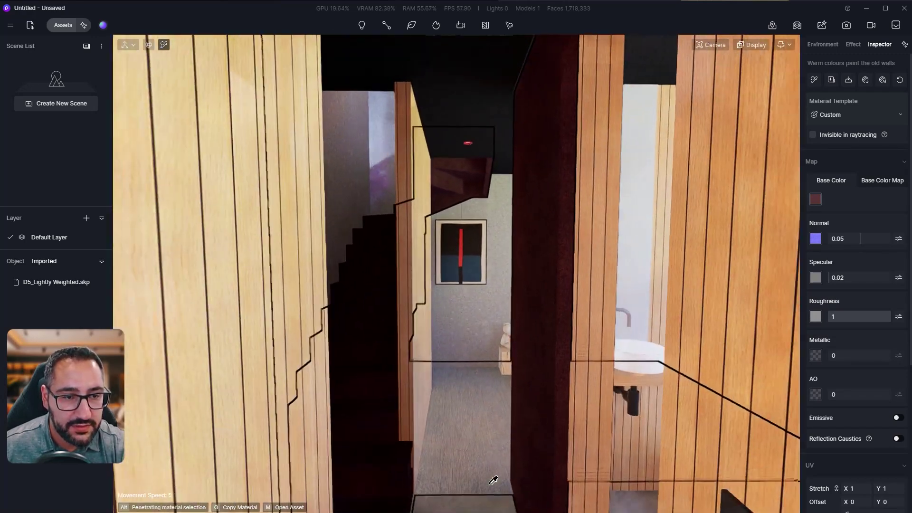
pyautogui.moveTo(493, 480); pyautogui.dragTo(499, 470, button='right')
pyautogui.press('q')
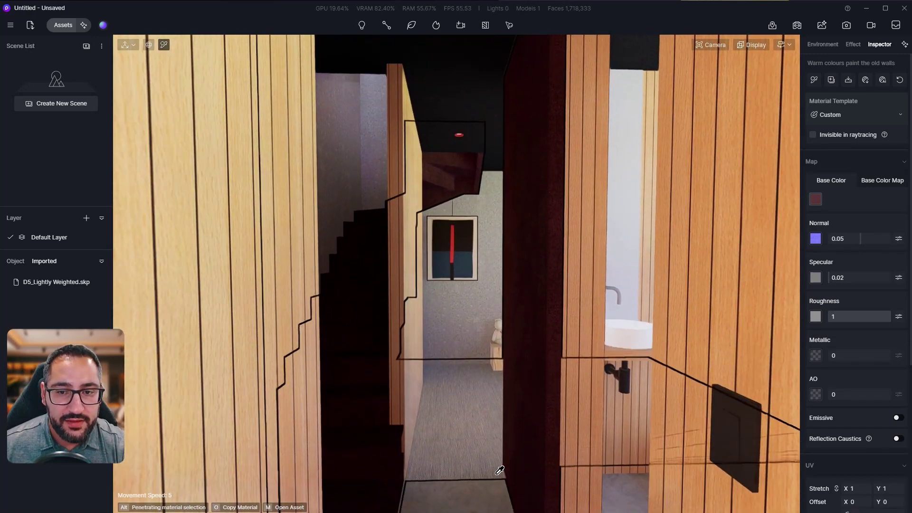
pyautogui.press('q')
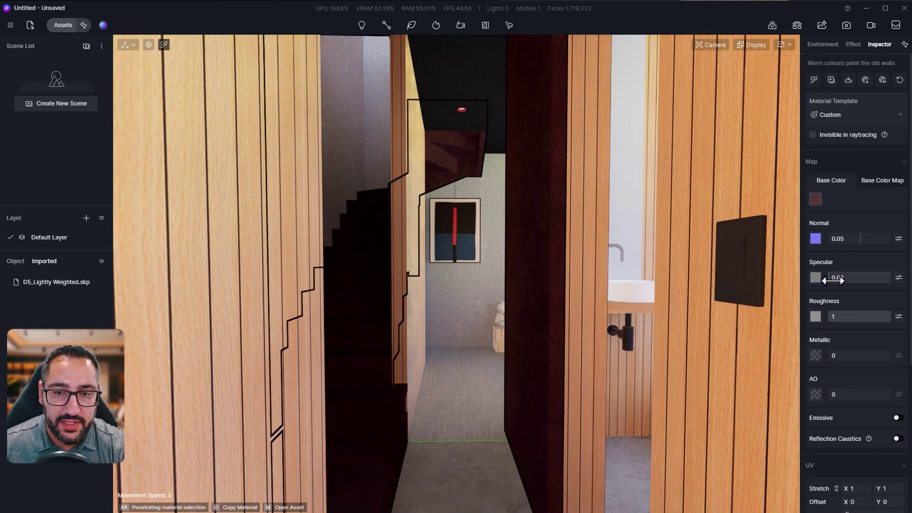
# Set the dark red paint material's specular to 0.25 and its roughness to 0.82
pyautogui.moveTo(839, 279); pyautogui.dragTo(851, 279)
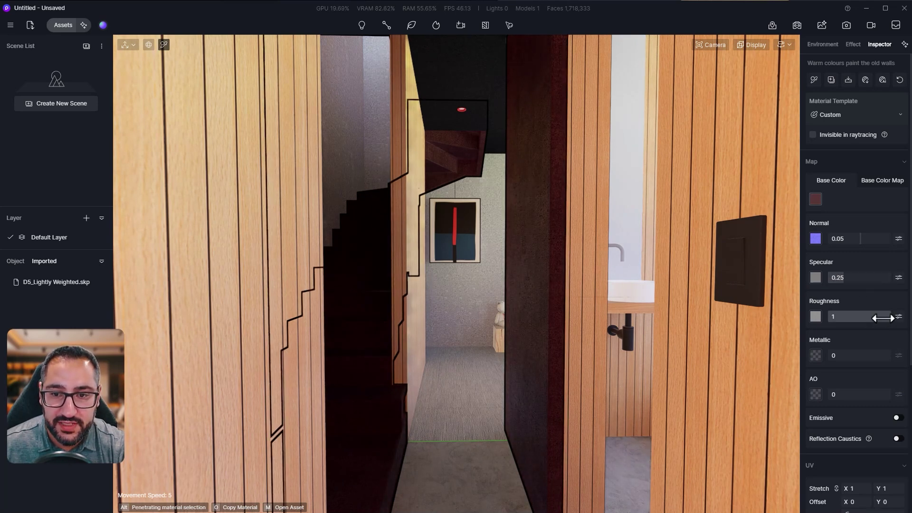
pyautogui.moveTo(883, 317); pyautogui.dragTo(818, 314)
pyautogui.moveTo(889, 316)
pyautogui.mouseDown()
pyautogui.moveTo(901, 317)
pyautogui.moveTo(880, 317)
pyautogui.mouseUp()
# Check the dark red stairs and wall from several distances along the hallway
pyautogui.press('w')
pyautogui.moveTo(565, 306)
pyautogui.mouseDown(button='right')
pyautogui.moveTo(556, 316)
pyautogui.moveTo(567, 302)
pyautogui.mouseUp(button='right')
pyautogui.press('s')
pyautogui.press('q')
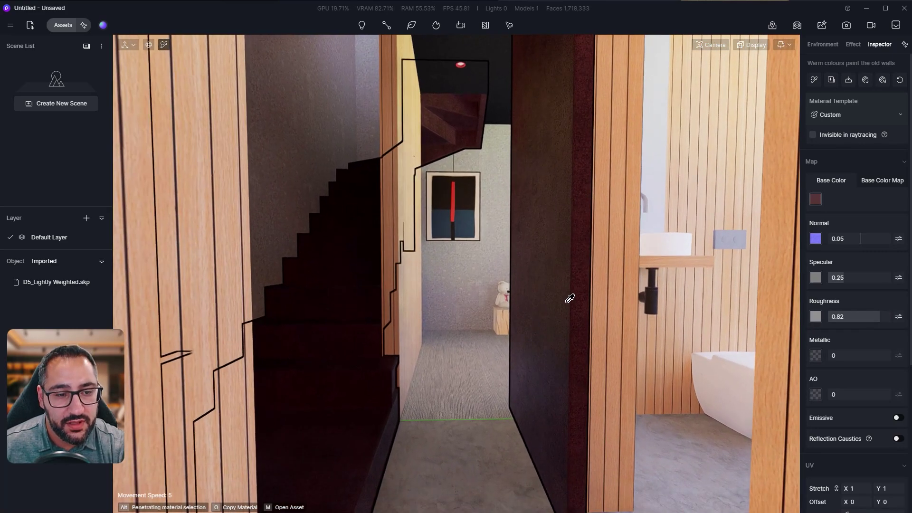
pyautogui.press('q')
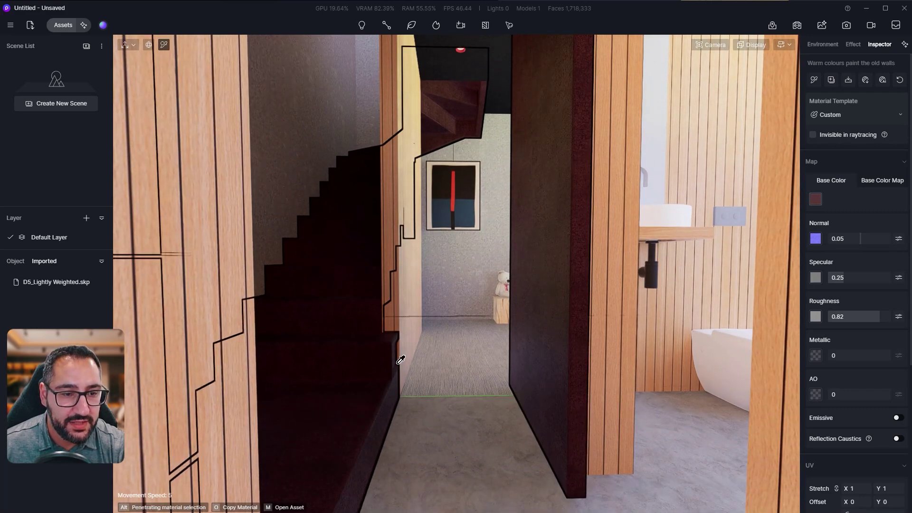
pyautogui.press('s')
pyautogui.press('s')
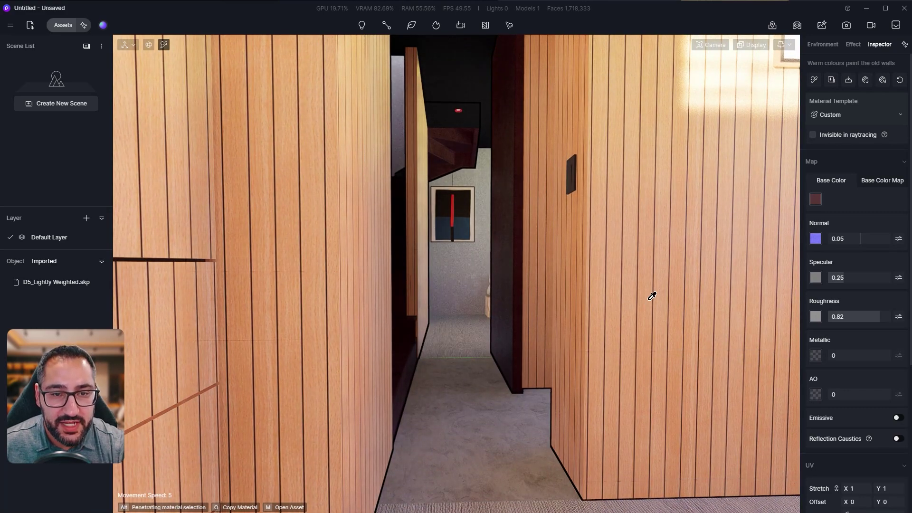
# Generate normal, roughness and AO maps for the Wood Plank wall material and check them up close
pyautogui.click(654, 307)
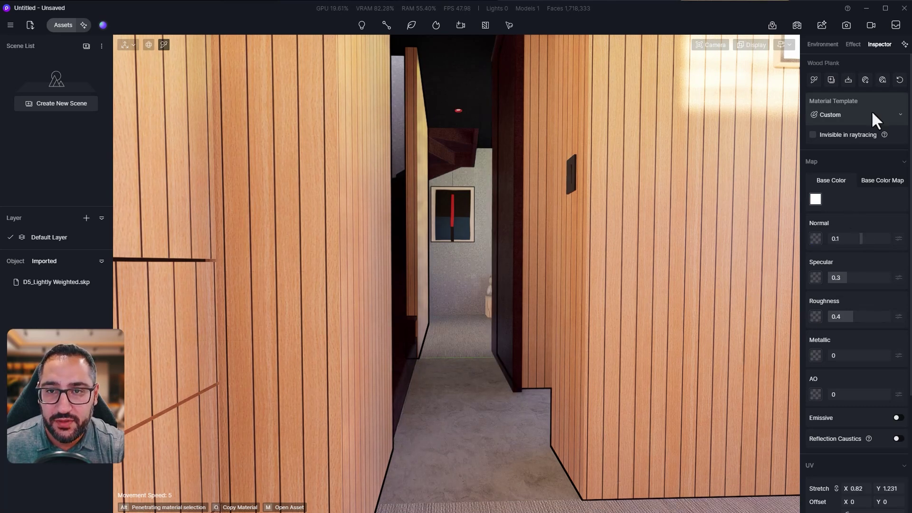
pyautogui.click(882, 80)
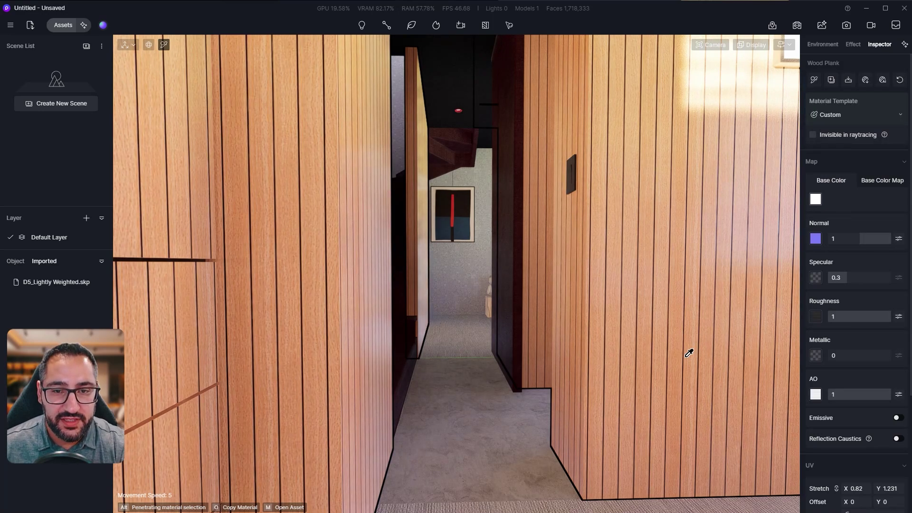
pyautogui.moveTo(642, 337); pyautogui.dragTo(720, 354, button='right')
pyautogui.scroll(3, 719, 355)
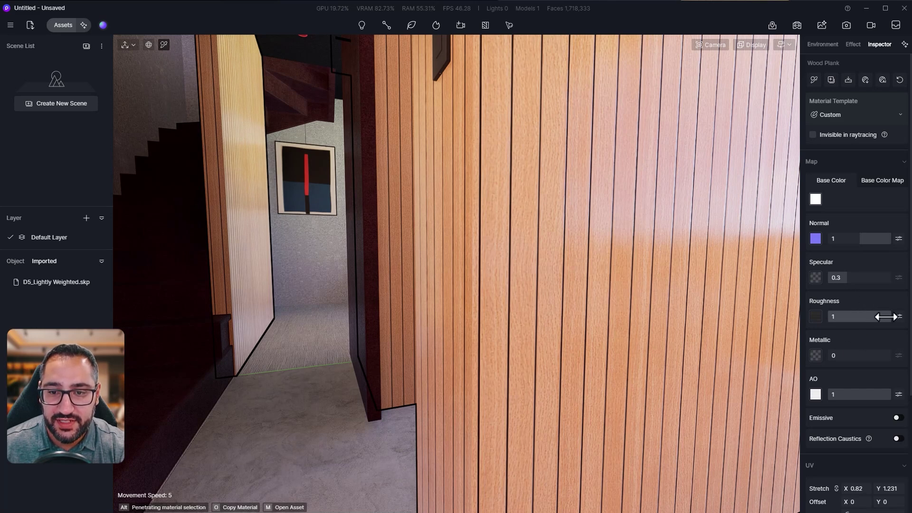
# Set the Wood Plank material's roughness to 0.89 and its specular to 0.14
pyautogui.moveTo(886, 317)
pyautogui.mouseDown()
pyautogui.moveTo(863, 317)
pyautogui.moveTo(874, 316)
pyautogui.mouseUp()
pyautogui.moveTo(845, 279); pyautogui.dragTo(835, 279)
pyautogui.moveTo(579, 290); pyautogui.dragTo(418, 186, button='right')
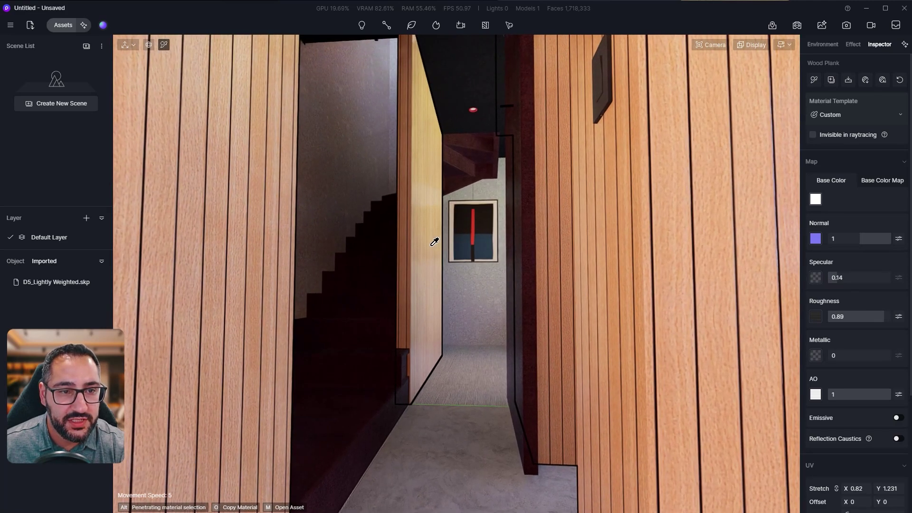
# Lower the saturation of the Wood Plank base color map to -14 and compare it with the reference photo
pyautogui.click(876, 181)
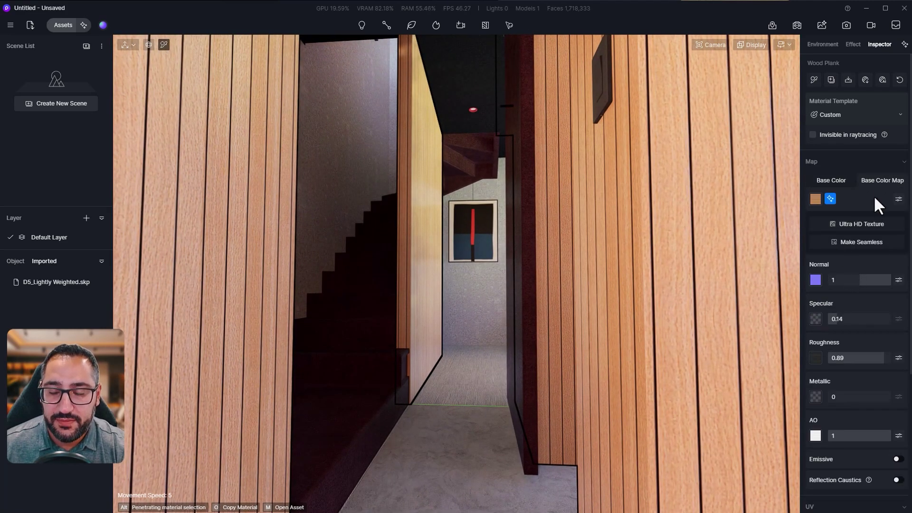
pyautogui.click(899, 200)
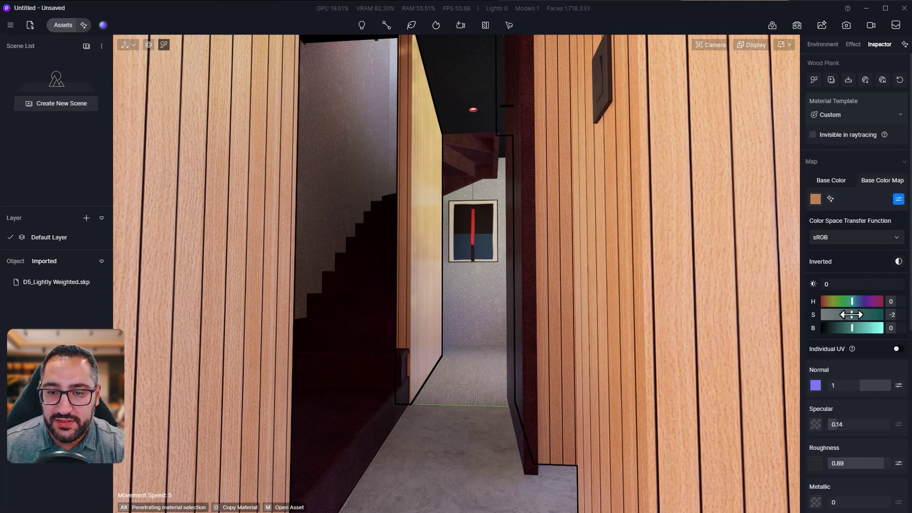
pyautogui.moveTo(849, 314); pyautogui.dragTo(844, 314)
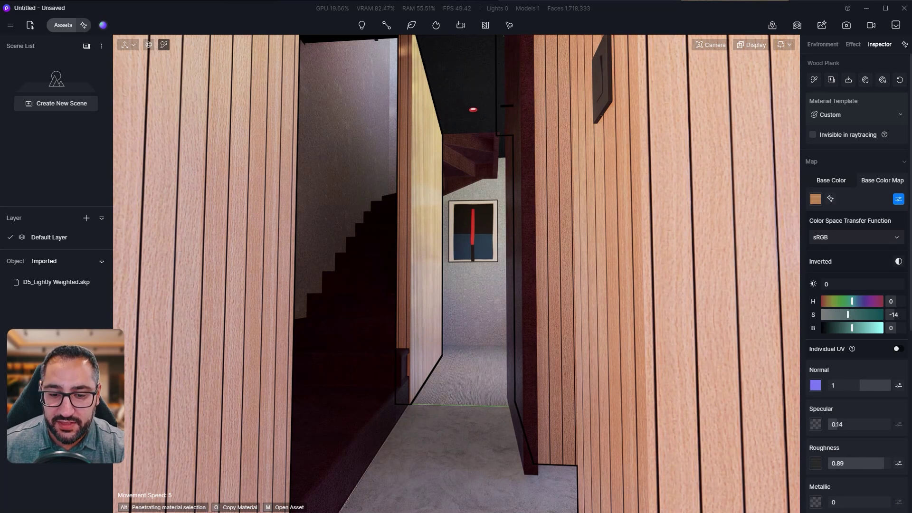
pyautogui.hotkey('alt', 'Tab')
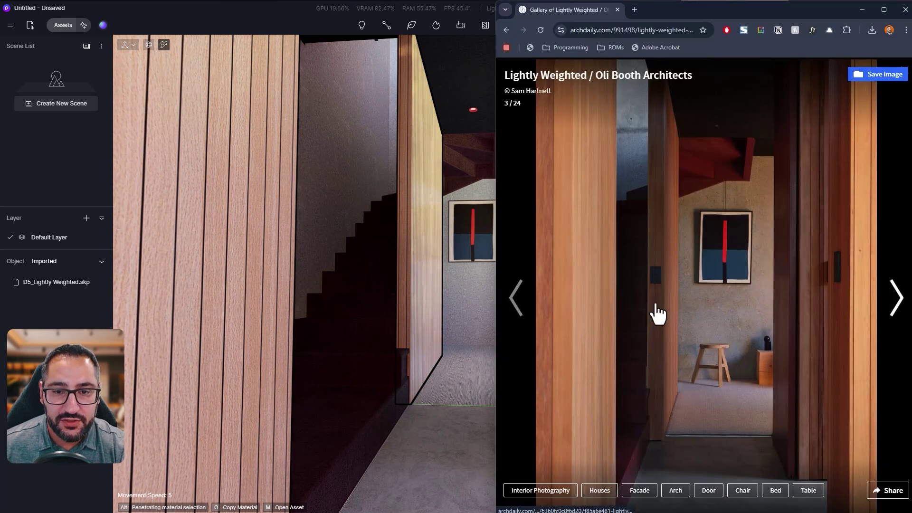
pyautogui.click(862, 10)
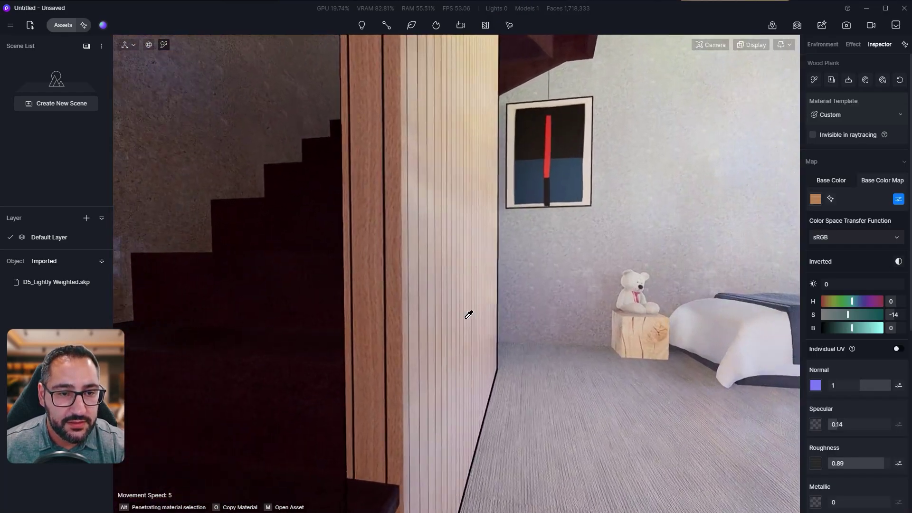
# Turn on triplanar mapping, the UV randomizer and round corners for the Rough Concrete 08 wall material
pyautogui.moveTo(465, 318); pyautogui.dragTo(513, 313, button='right')
pyautogui.scroll(-5, 514, 313)
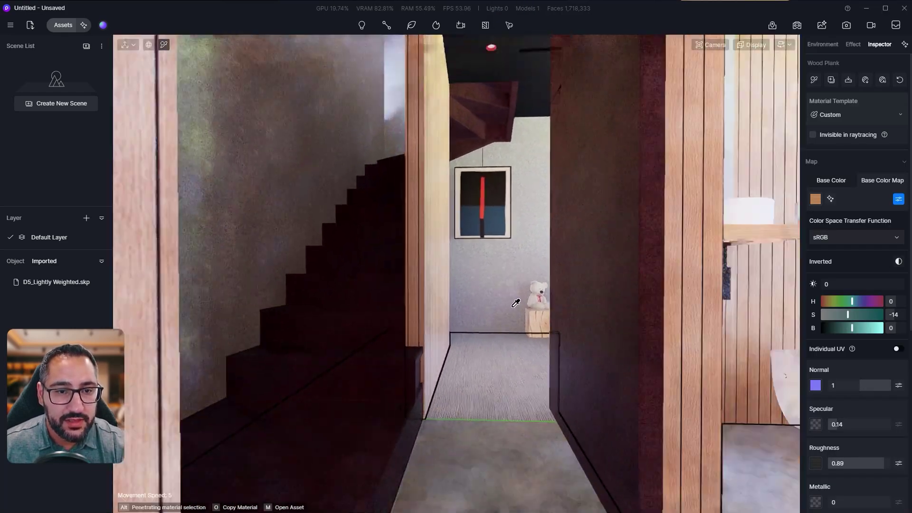
pyautogui.click(503, 299)
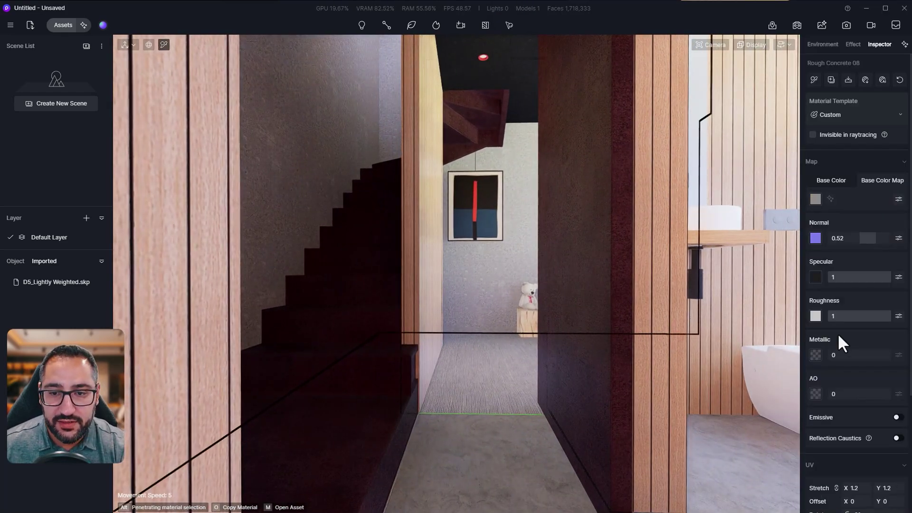
pyautogui.scroll(-3, 859, 350)
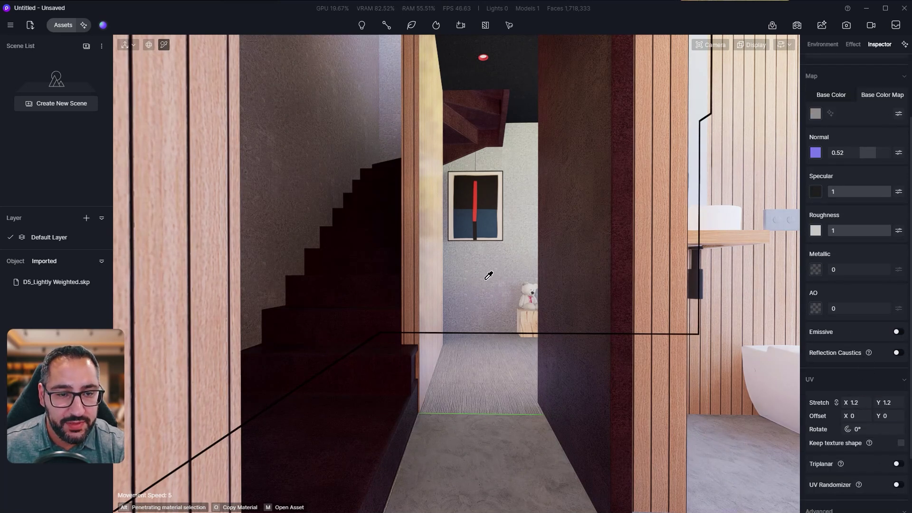
pyautogui.click(898, 464)
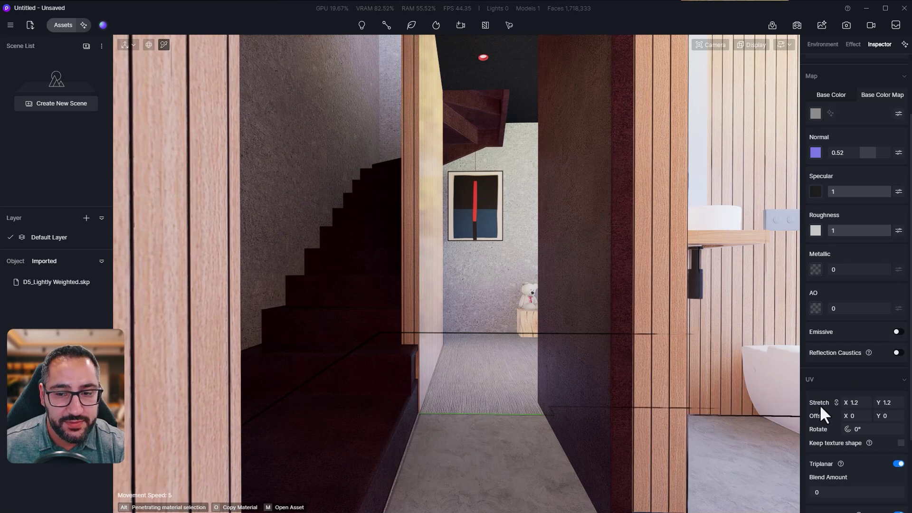
pyautogui.scroll(-3, 891, 469)
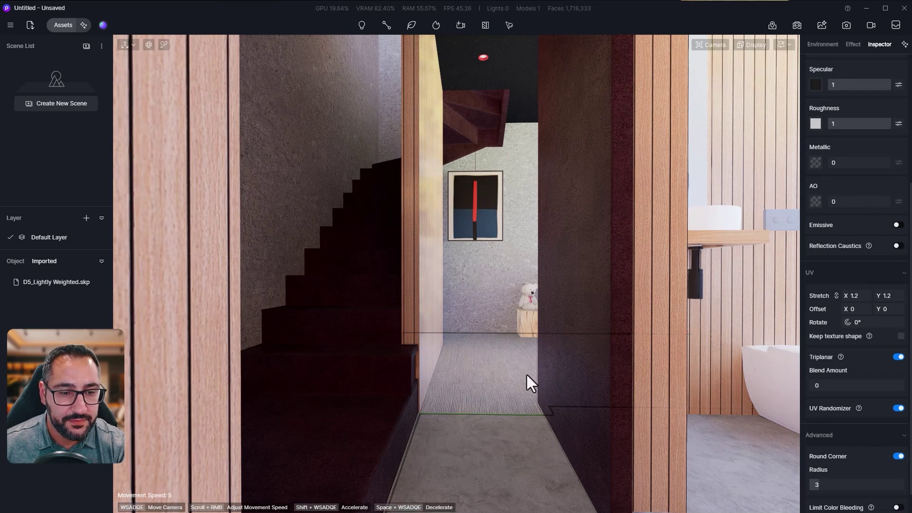
# Compare the threshold strip between the concrete floor and the carpet with the same spot in the reference photo
pyautogui.press('Escape')
pyautogui.moveTo(527, 371); pyautogui.dragTo(519, 494, button='right')
pyautogui.press('w')
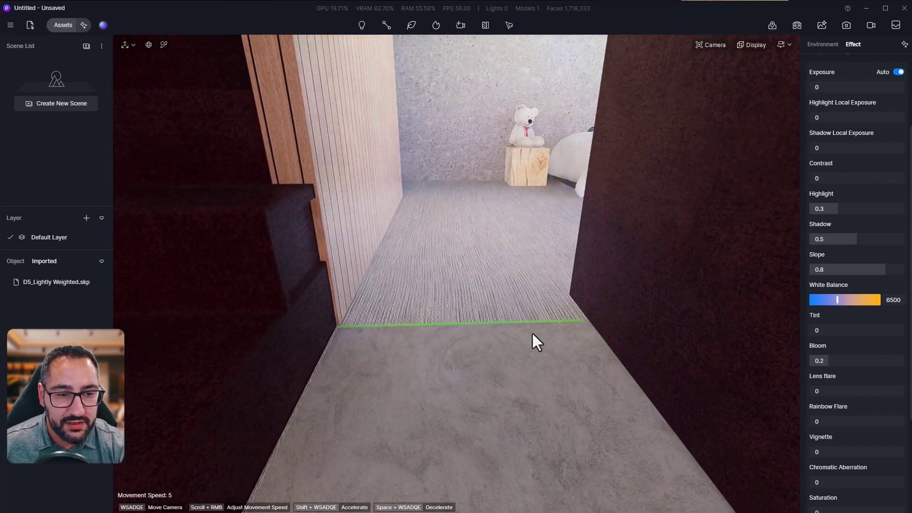
pyautogui.press('s')
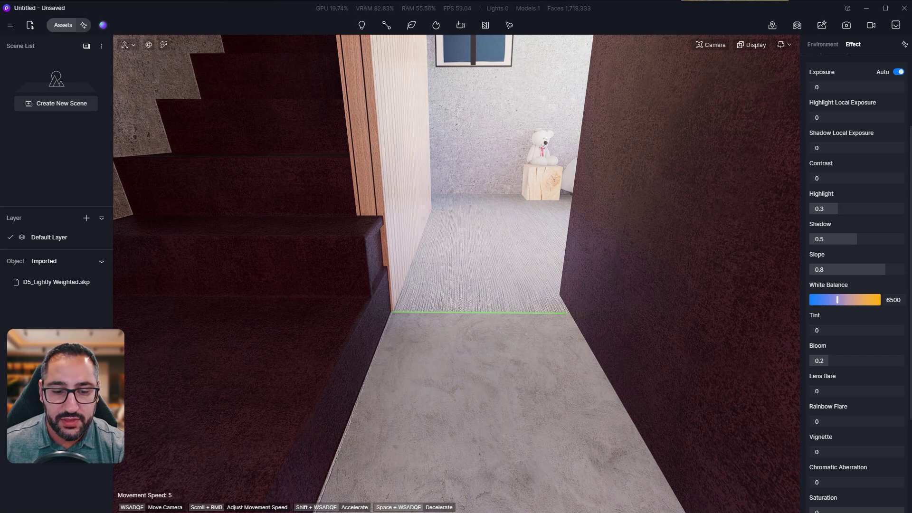
pyautogui.hotkey('alt', 'Tab')
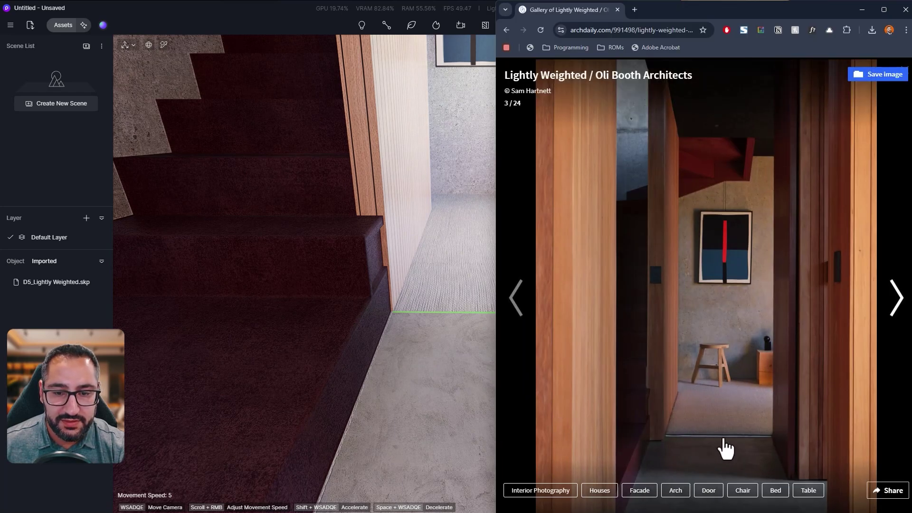
pyautogui.click(862, 9)
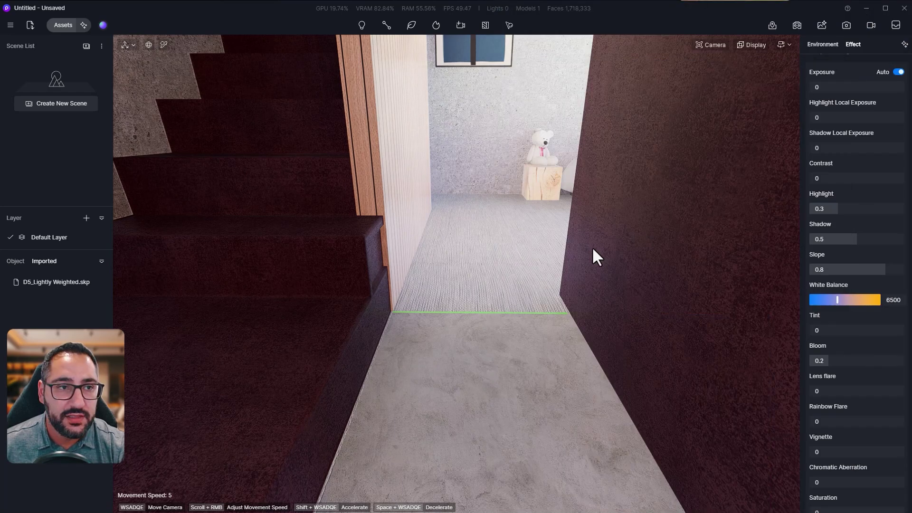
# Apply the Aluminum Alloy material from the asset library to the green threshold strip between concrete floor and carpet
pyautogui.click(63, 24)
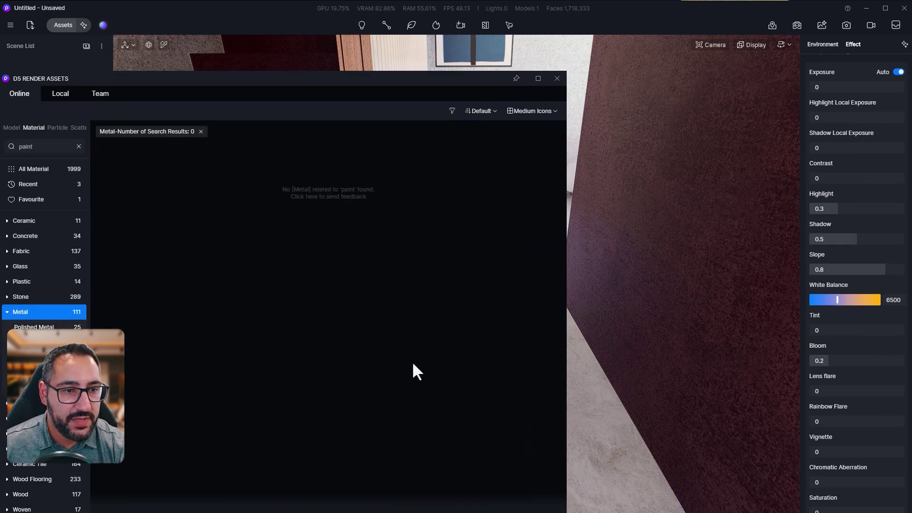
pyautogui.click(78, 145)
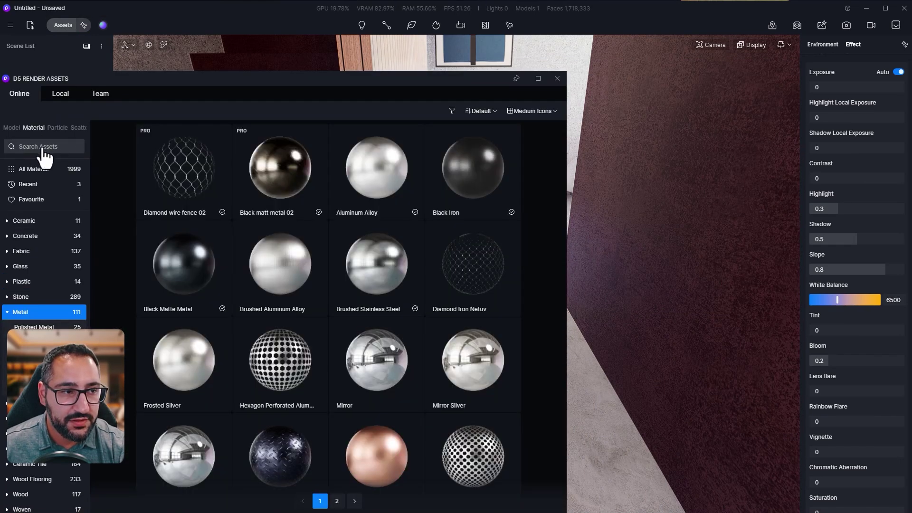
pyautogui.click(376, 188)
pyautogui.scroll(5, 522, 333)
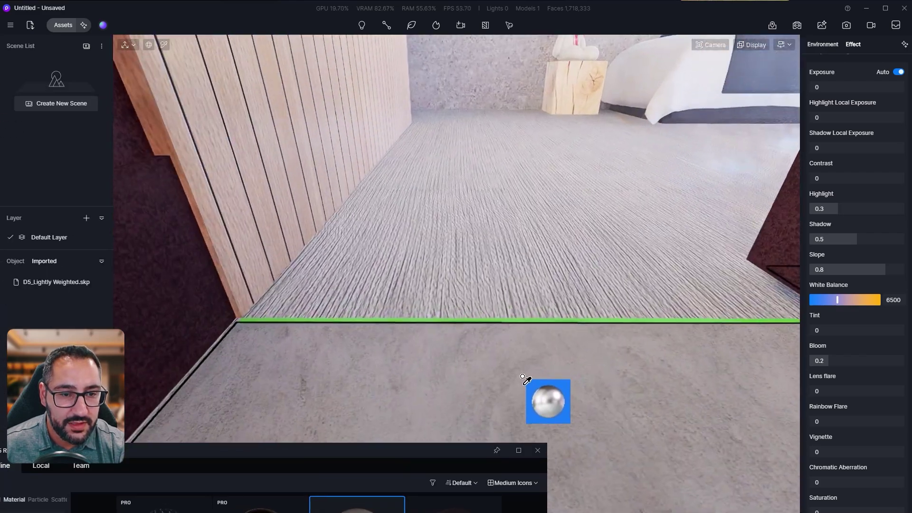
pyautogui.scroll(-2, 586, 381)
pyautogui.click(538, 316)
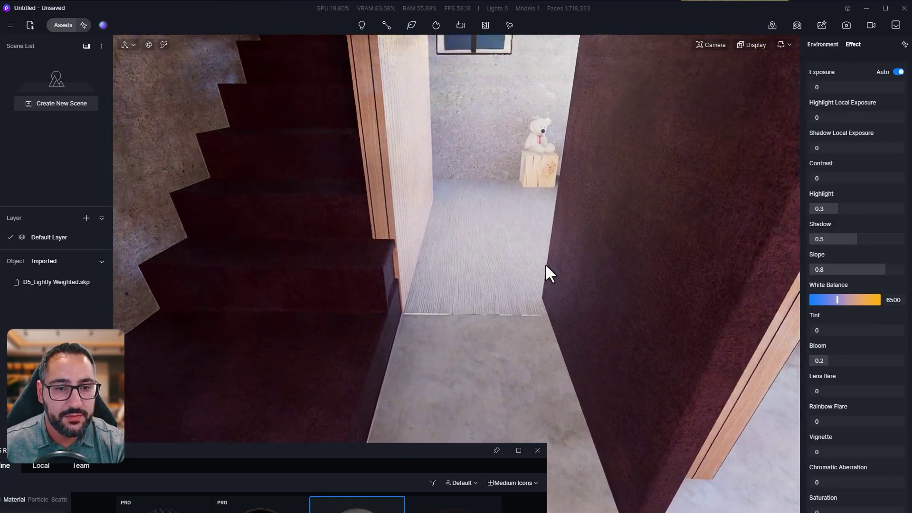
pyautogui.press('s')
pyautogui.moveTo(546, 263); pyautogui.dragTo(550, 153, button='right')
pyautogui.moveTo(527, 294)
pyautogui.mouseDown(button='right')
pyautogui.moveTo(526, 249)
pyautogui.moveTo(525, 273)
pyautogui.moveTo(492, 279)
pyautogui.moveTo(467, 196)
pyautogui.mouseUp(button='right')
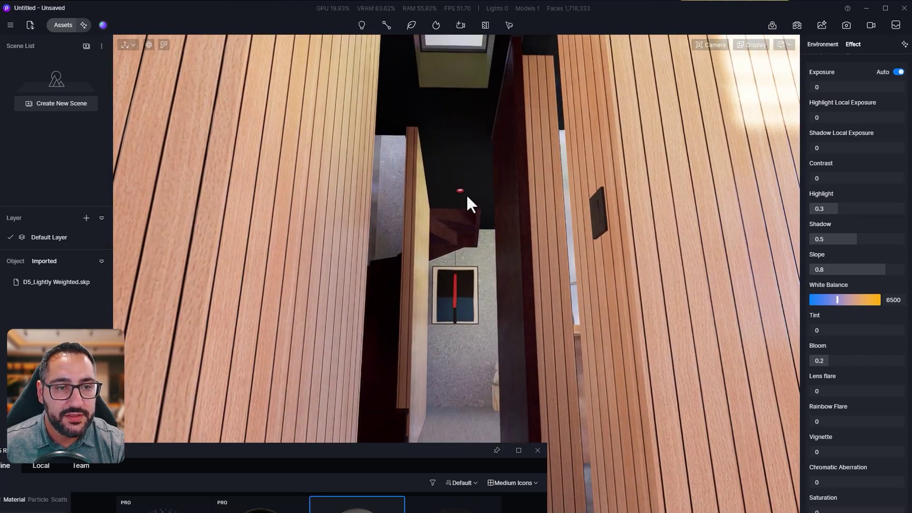
pyautogui.click(537, 450)
# Make the lens of the ceiling downlight emissive with an intensity of 12.8
pyautogui.moveTo(519, 370); pyautogui.dragTo(453, 246, button='right')
pyautogui.press('w')
pyautogui.press('i')
pyautogui.click(451, 248)
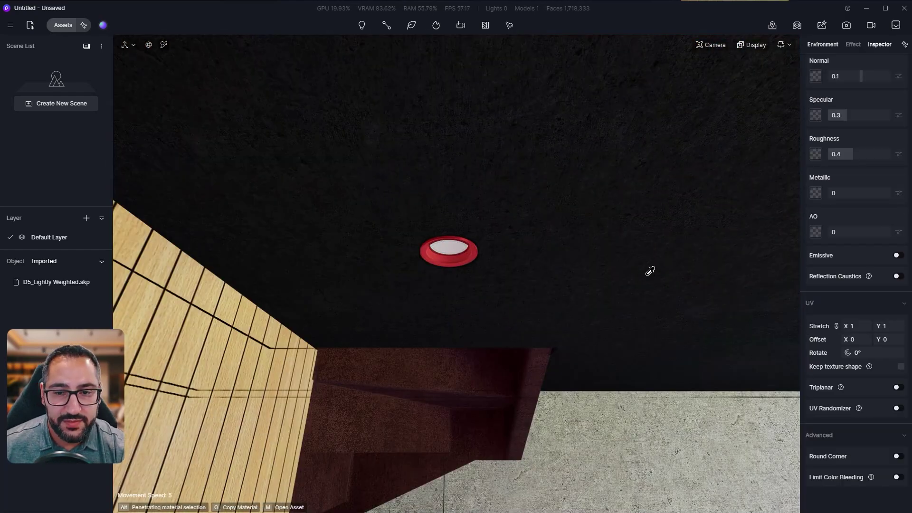
pyautogui.scroll(4, 828, 352)
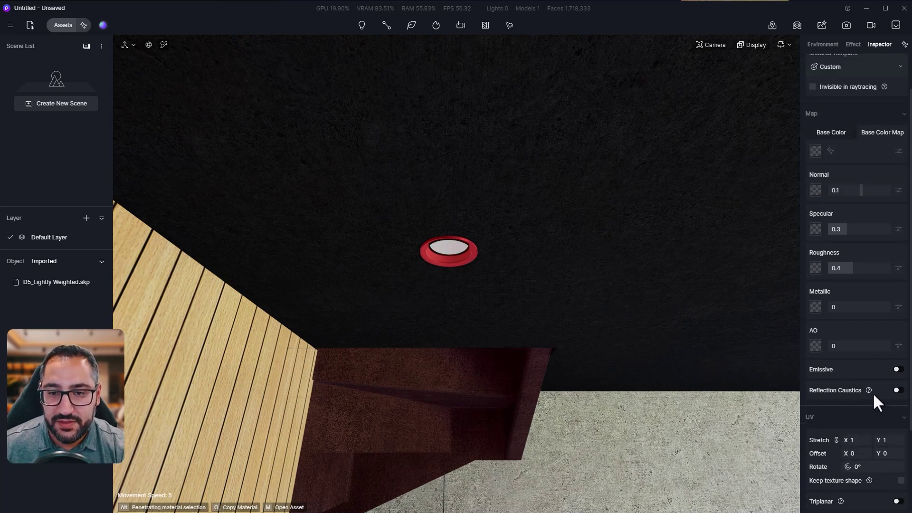
pyautogui.click(898, 417)
pyautogui.scroll(-2, 851, 437)
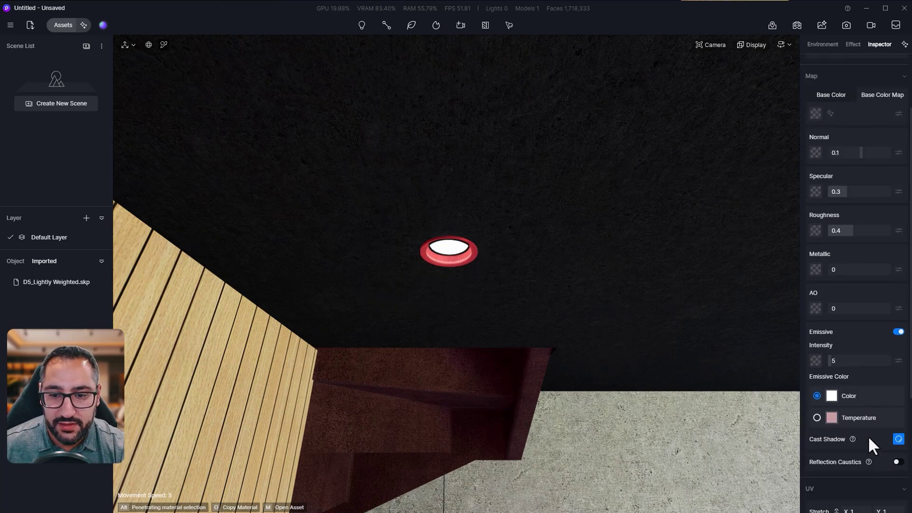
pyautogui.moveTo(832, 361)
pyautogui.mouseDown()
pyautogui.moveTo(843, 368)
pyautogui.moveTo(835, 369)
pyautogui.mouseUp()
pyautogui.scroll(-1, 847, 411)
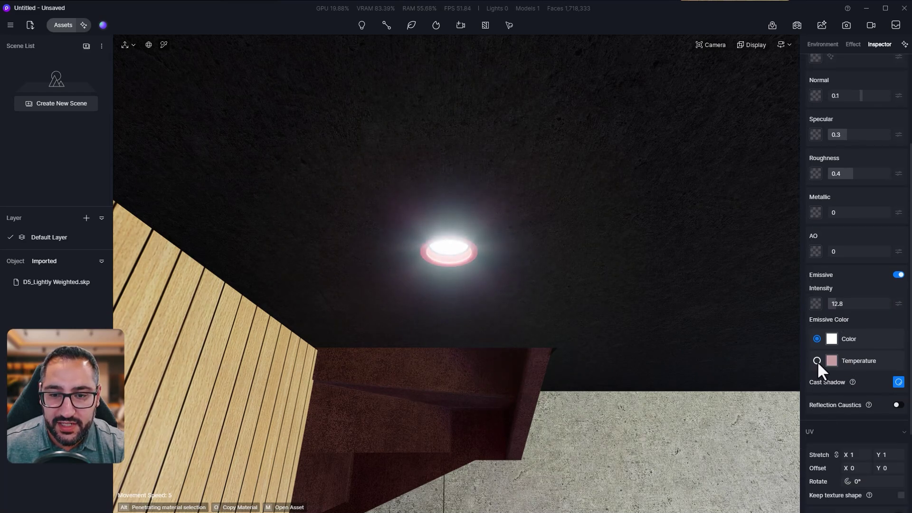
# Switch the downlight lens's emissive color to temperature and set it to 5100
pyautogui.click(817, 361)
pyautogui.moveTo(843, 378)
pyautogui.mouseDown()
pyautogui.moveTo(819, 380)
pyautogui.moveTo(849, 380)
pyautogui.moveTo(834, 385)
pyautogui.mouseUp()
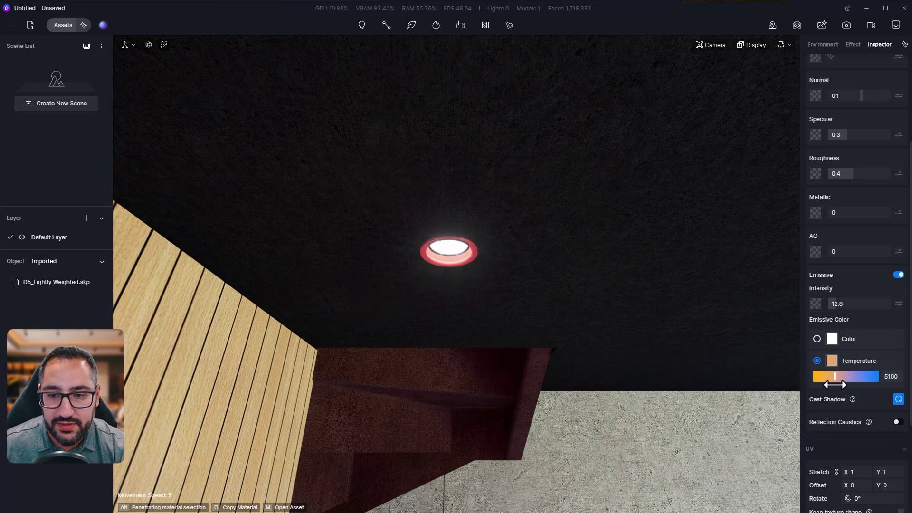
pyautogui.scroll(-2, 495, 289)
pyautogui.scroll(4, 485, 274)
pyautogui.scroll(-3, 546, 252)
pyautogui.scroll(1, 550, 230)
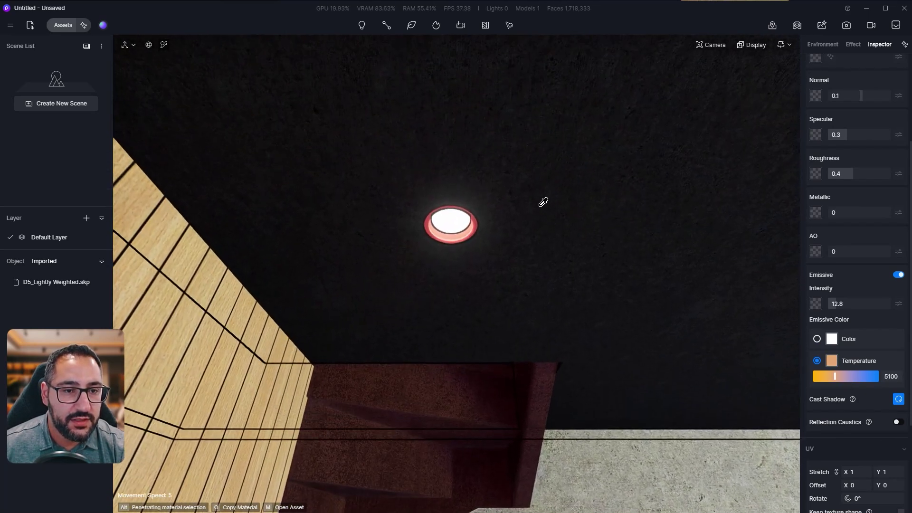
# Copy the dark red paint material from the underside of the stairs onto the downlight's bright red ring
pyautogui.click(472, 229)
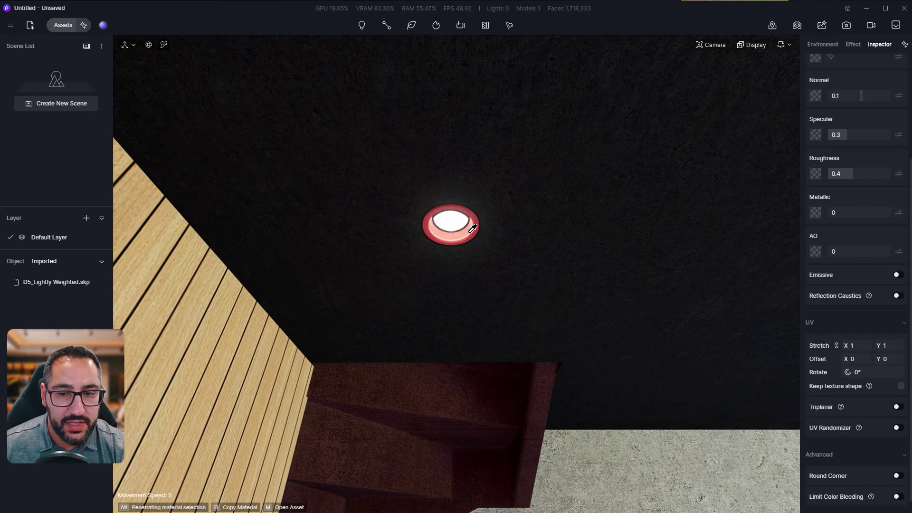
pyautogui.click(500, 391)
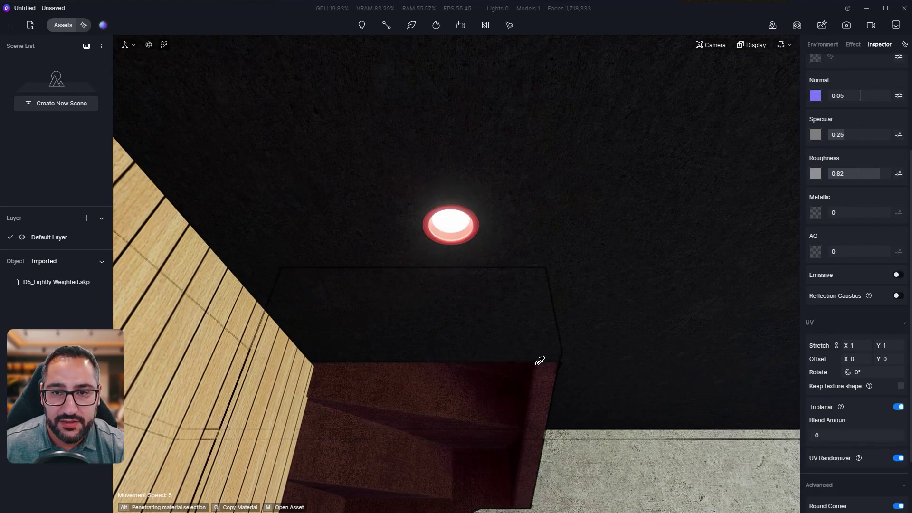
pyautogui.scroll(3, 839, 269)
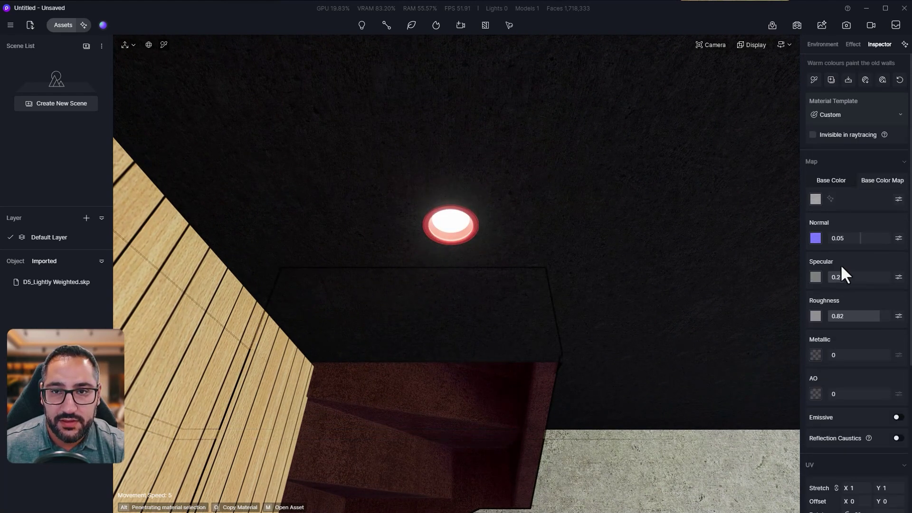
pyautogui.click(813, 79)
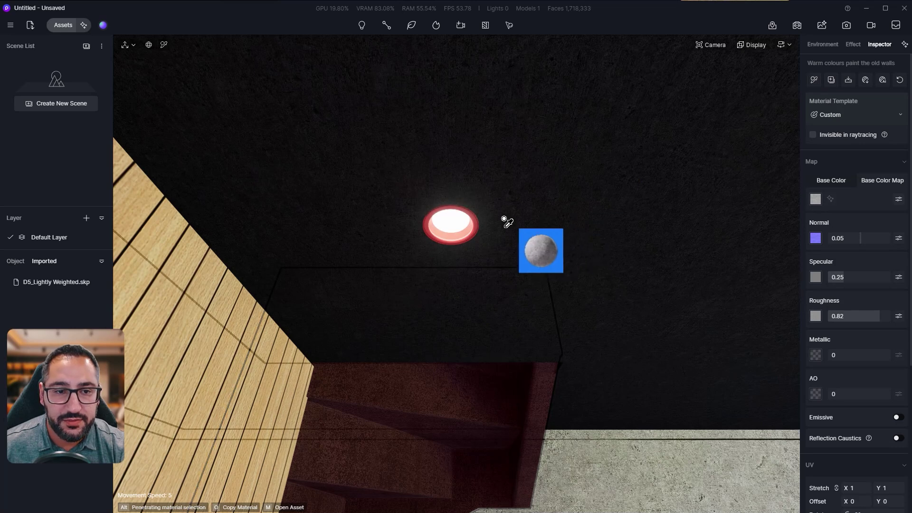
pyautogui.click(475, 227)
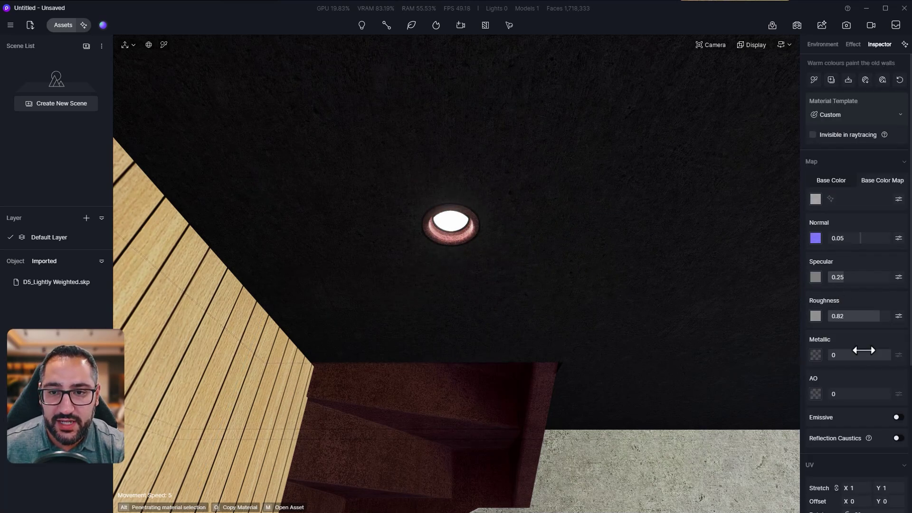
# Darken the downlight ring's base color to near black and check it on the ceiling
pyautogui.click(816, 199)
pyautogui.moveTo(848, 258); pyautogui.dragTo(764, 323)
pyautogui.press('Escape')
pyautogui.scroll(-3, 573, 293)
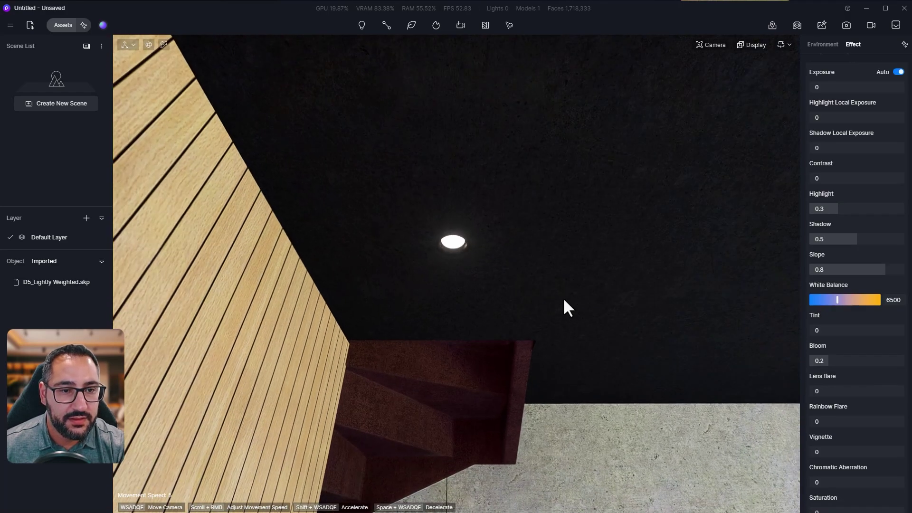
# Set the roughness of the framed artwork's material on the concrete wall to 0.16
pyautogui.moveTo(565, 307); pyautogui.dragTo(561, 426, button='right')
pyautogui.press('s')
pyautogui.moveTo(511, 317); pyautogui.dragTo(513, 383, button='right')
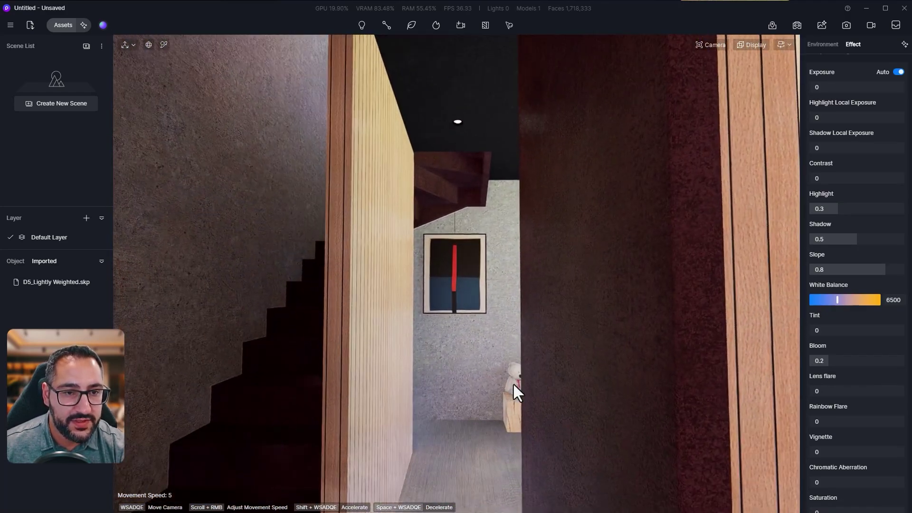
pyautogui.press('e')
pyautogui.press('q')
pyautogui.press('q')
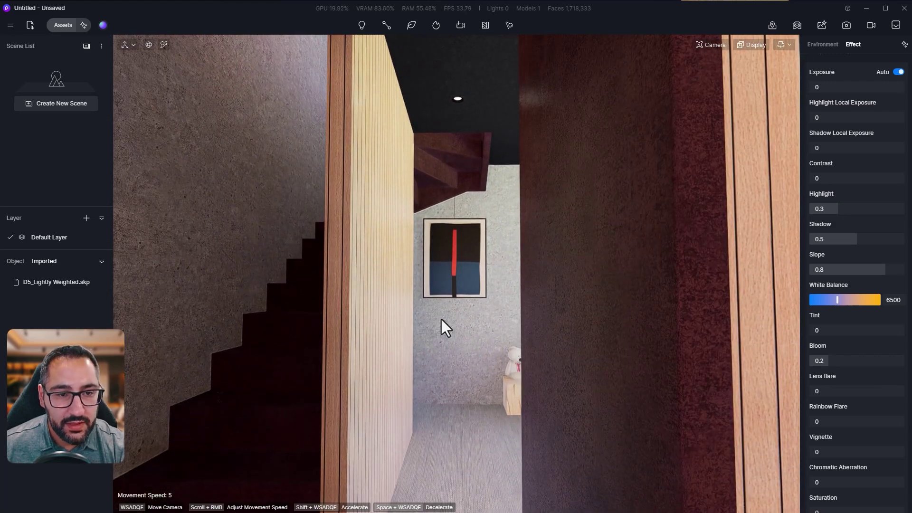
pyautogui.click(475, 282)
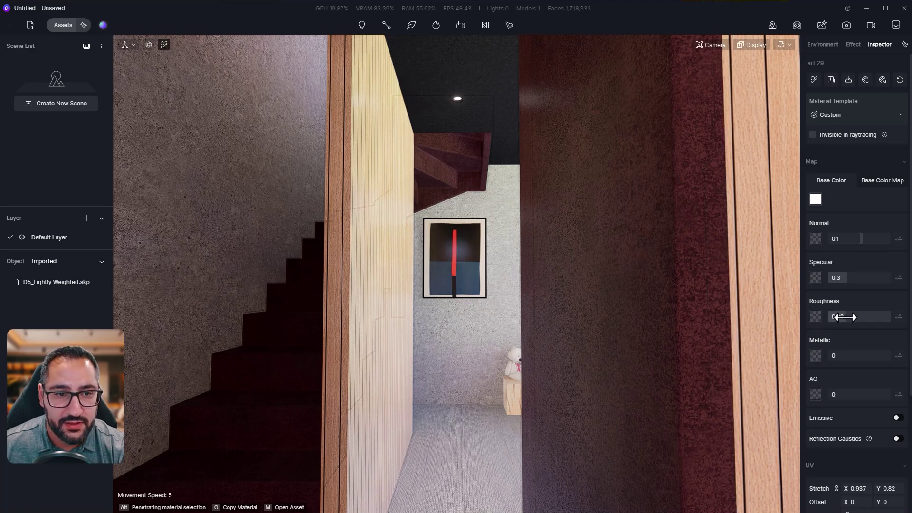
pyautogui.moveTo(845, 318); pyautogui.dragTo(839, 318)
# Copy the black "Warm colours paint the old walls" material onto the rectangular pull plate on the wood-slatted door
pyautogui.scroll(-4, 468, 302)
pyautogui.press('q')
pyautogui.scroll(-3, 491, 332)
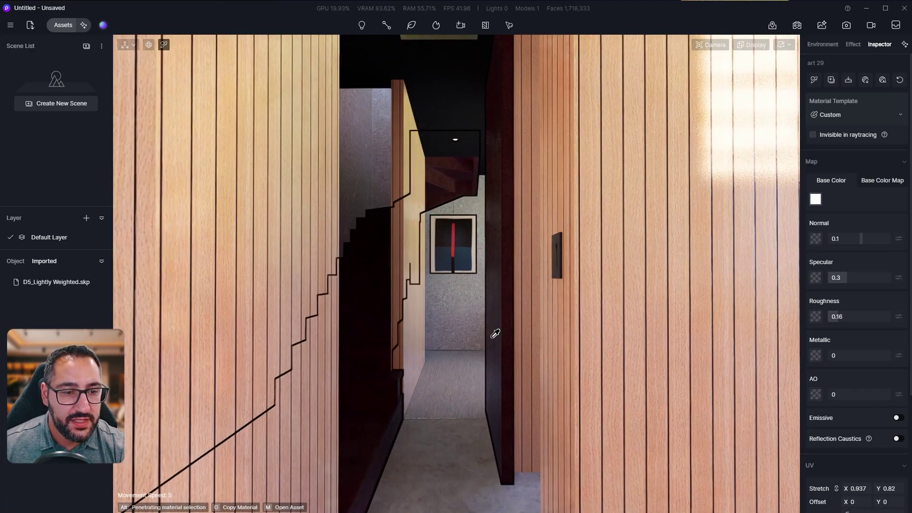
pyautogui.press('q')
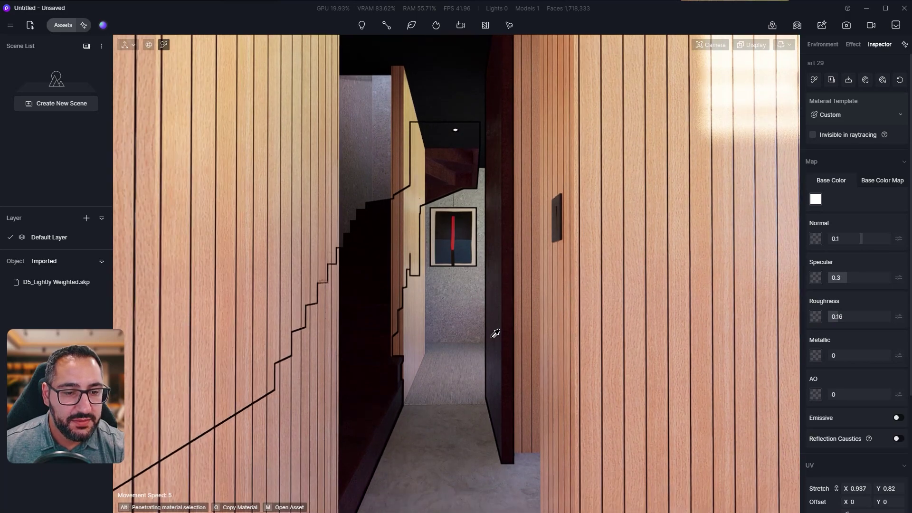
pyautogui.click(561, 228)
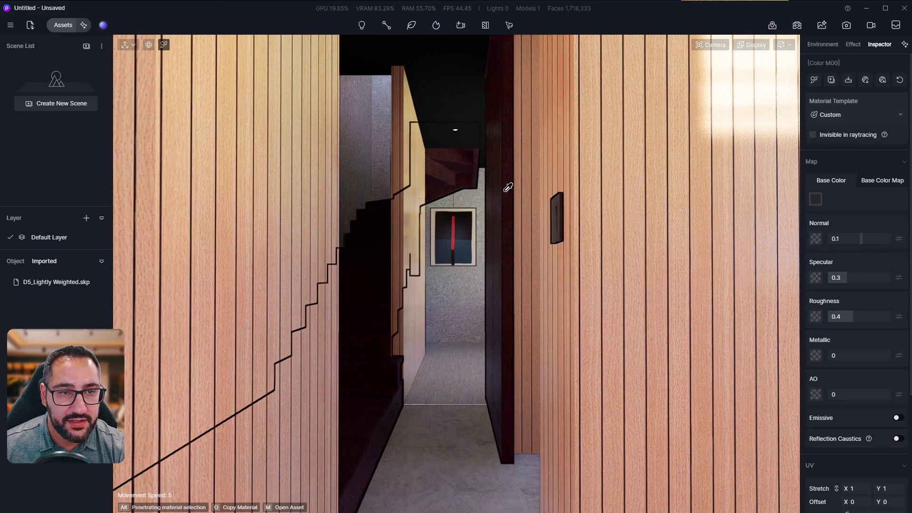
pyautogui.press('w')
pyautogui.moveTo(502, 179)
pyautogui.mouseDown(button='right')
pyautogui.moveTo(508, 58)
pyautogui.moveTo(435, 86)
pyautogui.moveTo(437, 95)
pyautogui.mouseUp(button='right')
pyautogui.press('w')
pyautogui.press('s')
pyautogui.click(617, 162)
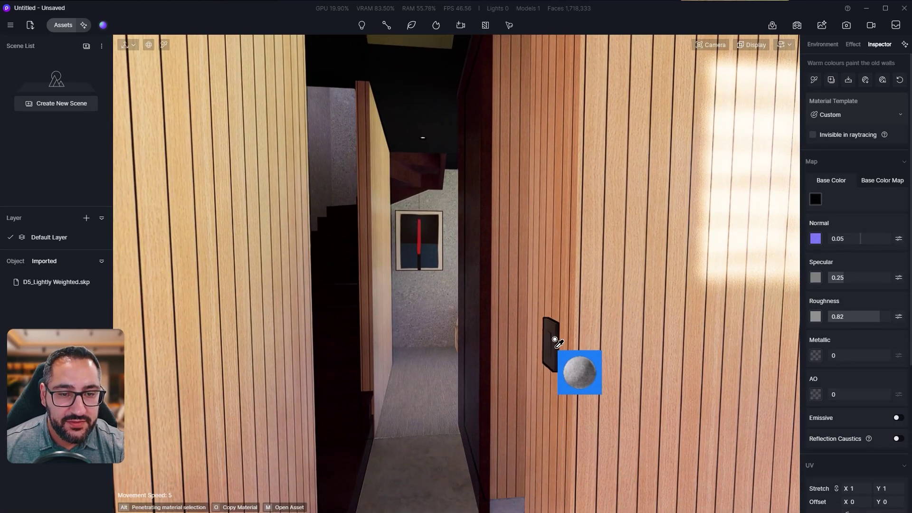
pyautogui.scroll(4, 576, 366)
pyautogui.moveTo(613, 373); pyautogui.dragTo(635, 379, button='right')
pyautogui.press('w')
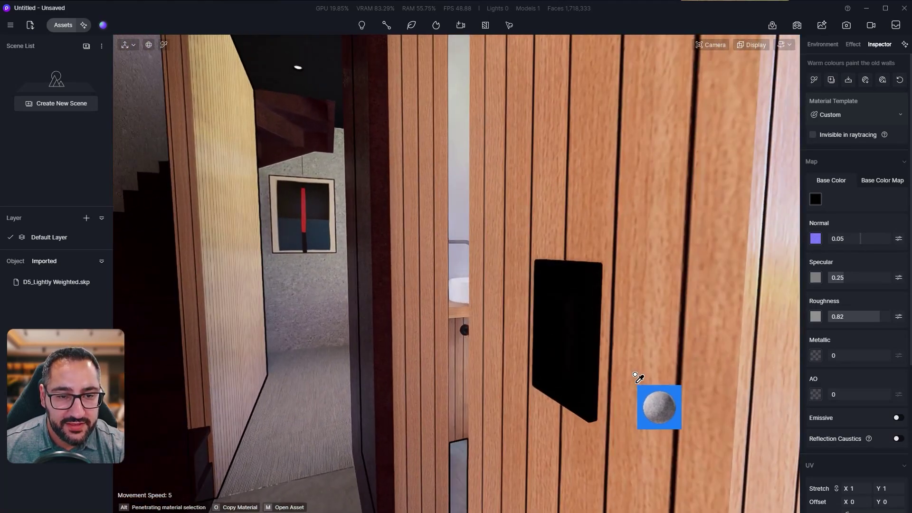
pyautogui.press('Escape')
pyautogui.press('Escape')
# Lighten the door pull plate's base color to a very dark grey and set its UV stretch to 5
pyautogui.press('i')
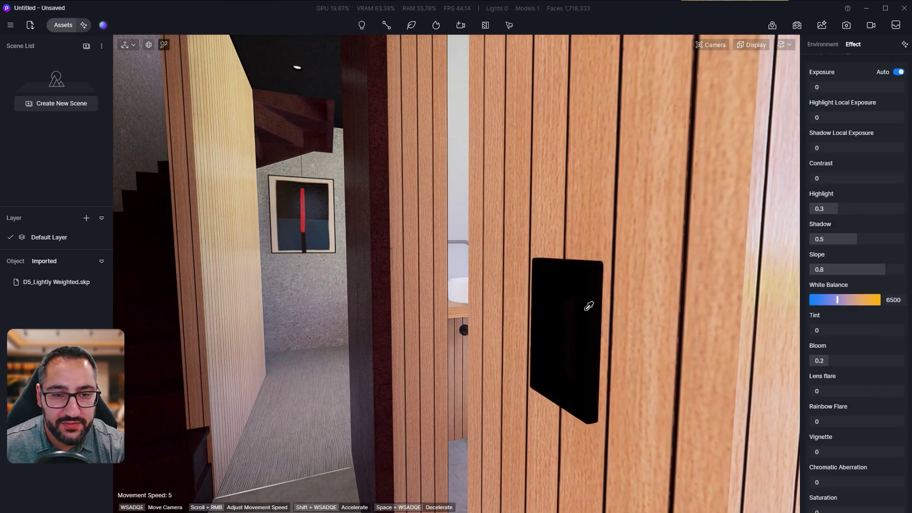
pyautogui.click(589, 305)
pyautogui.click(816, 199)
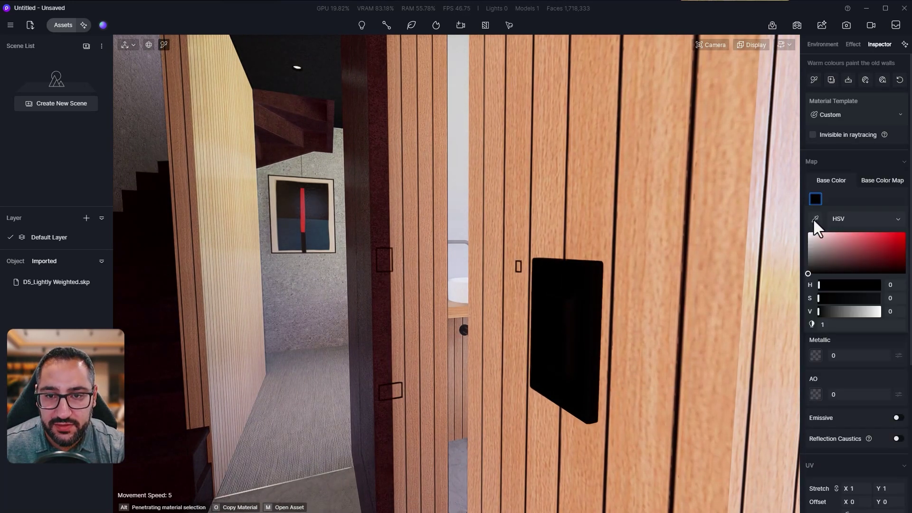
pyautogui.moveTo(807, 275); pyautogui.dragTo(796, 266)
pyautogui.press('w')
pyautogui.moveTo(652, 350); pyautogui.dragTo(747, 389, button='right')
pyautogui.scroll(-4, 853, 400)
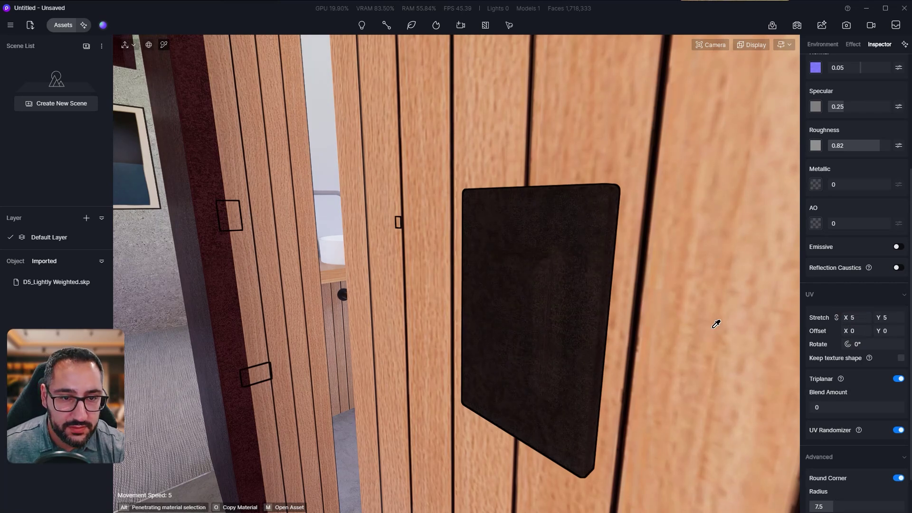
# Reduce the round corner radius of the door pull plate's material to 2.1
pyautogui.moveTo(678, 330); pyautogui.dragTo(706, 336, button='right')
pyautogui.scroll(-2, 860, 425)
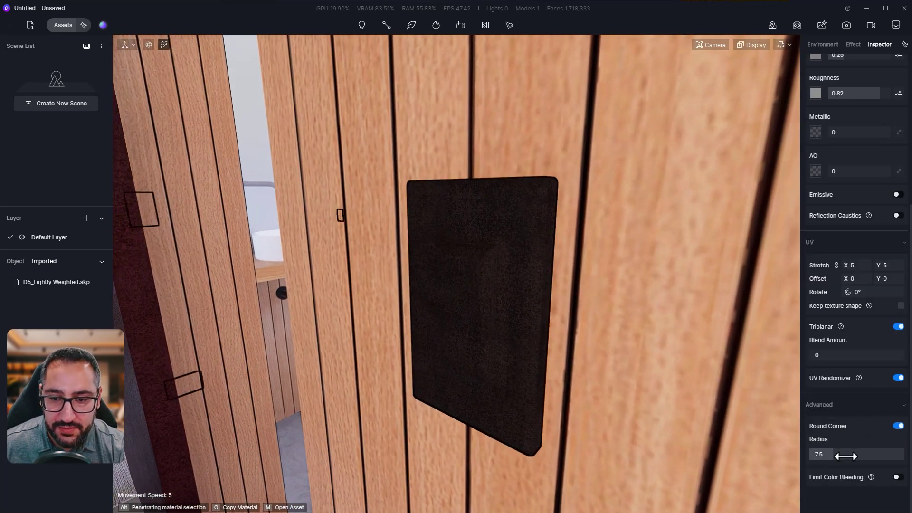
pyautogui.moveTo(818, 460); pyautogui.dragTo(818, 470)
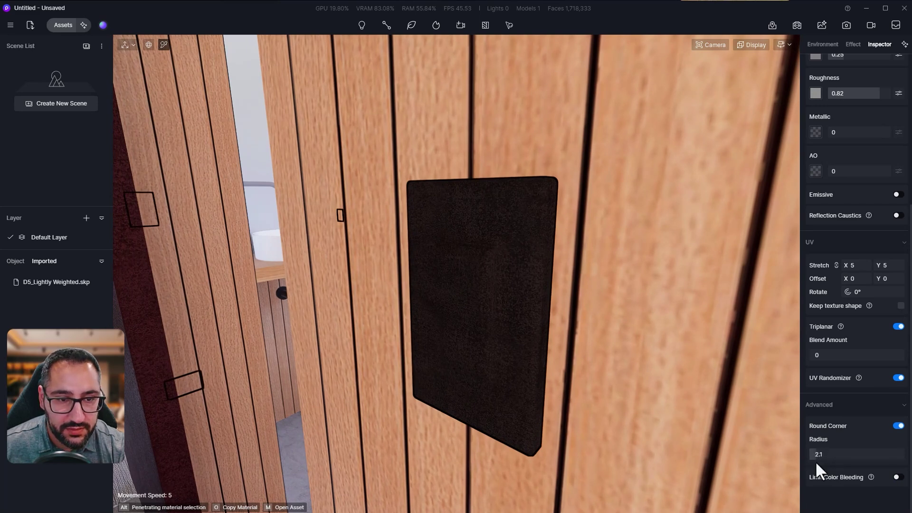
pyautogui.moveTo(637, 389); pyautogui.dragTo(684, 380, button='right')
# Set the door pull plate's roughness to 0.23 and specular to 0.36, then return to the hallway view
pyautogui.scroll(4, 850, 341)
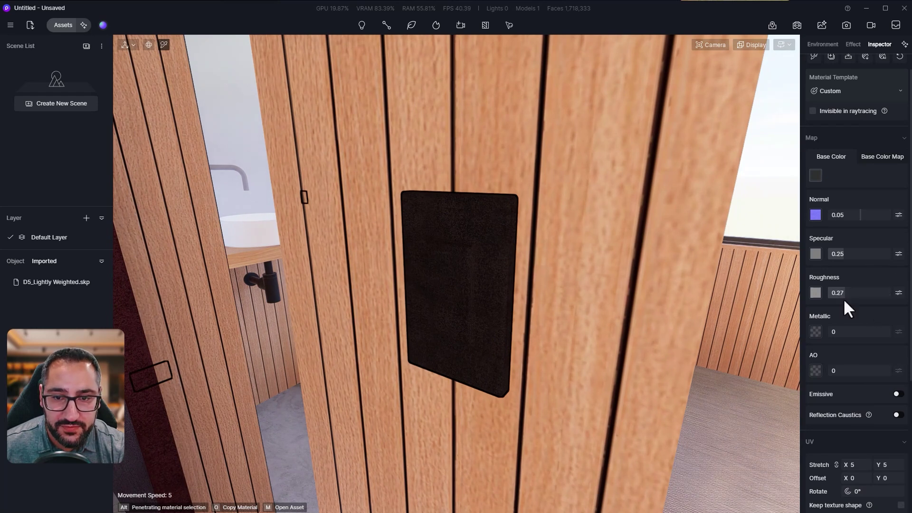
pyautogui.moveTo(843, 299); pyautogui.dragTo(842, 298)
pyautogui.scroll(3, 576, 297)
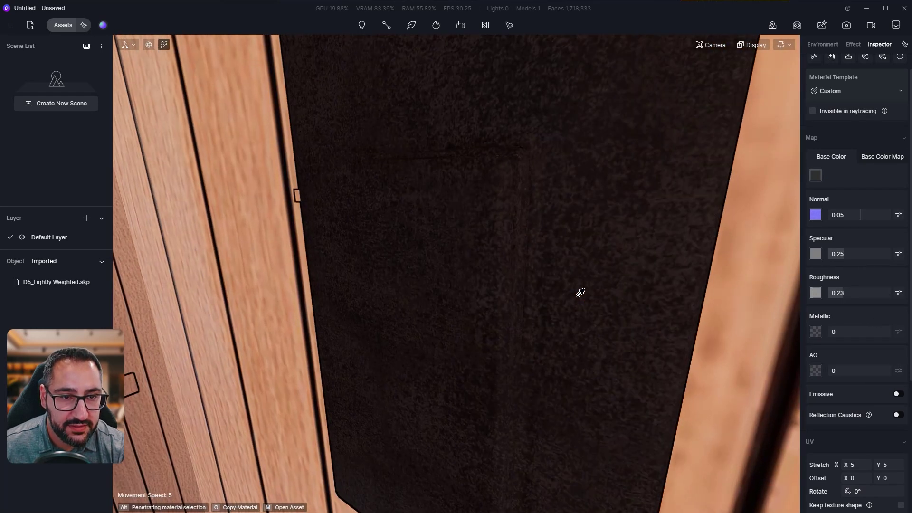
pyautogui.scroll(-3, 580, 293)
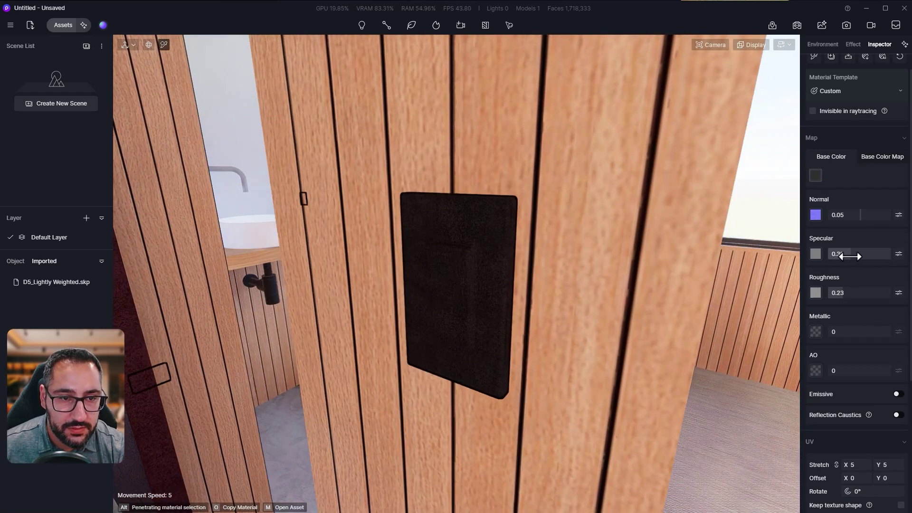
pyautogui.moveTo(566, 278); pyautogui.dragTo(368, 215, button='right')
pyautogui.press('s')
pyautogui.press('q')
pyautogui.press('d')
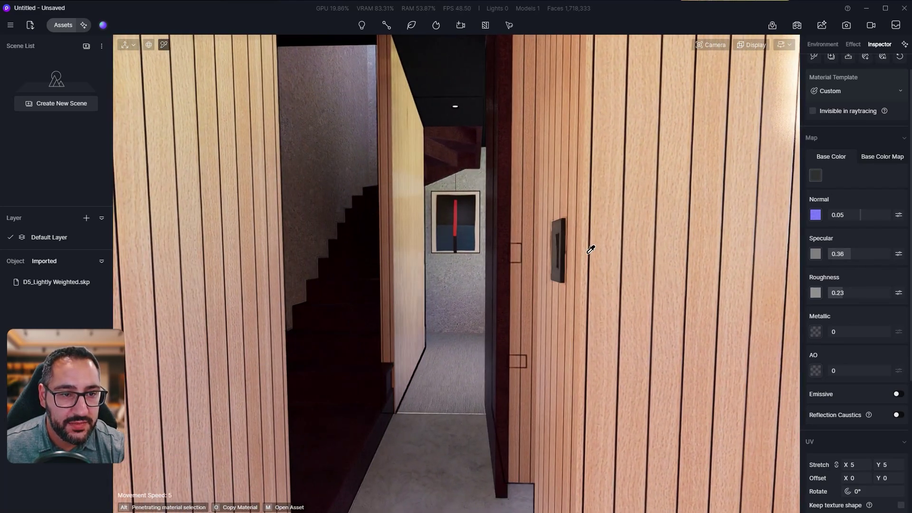
pyautogui.press('s')
pyautogui.moveTo(494, 297)
pyautogui.mouseDown(button='right')
pyautogui.moveTo(511, 283)
pyautogui.moveTo(507, 289)
pyautogui.mouseUp(button='right')
pyautogui.press('a')
pyautogui.press('Escape')
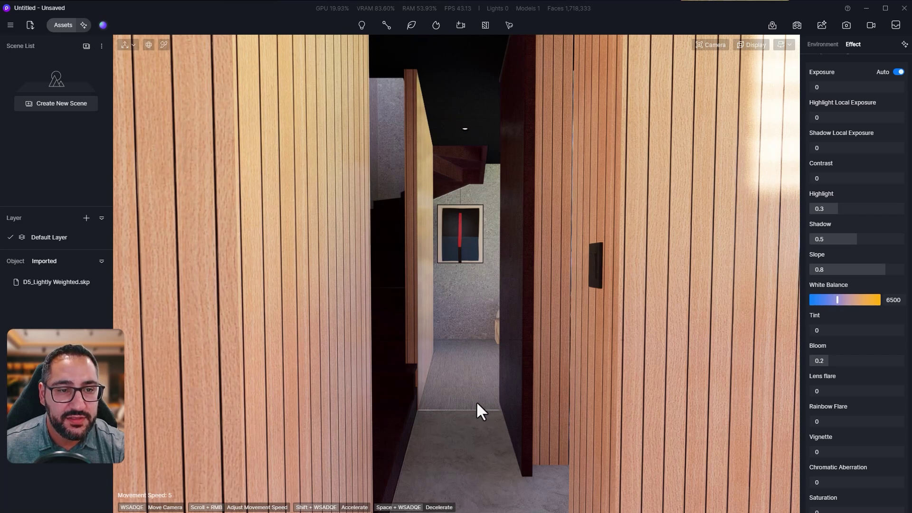
# Compare the hallway view with the ArchDaily reference photo and open the scene's environment settings
pyautogui.press('w')
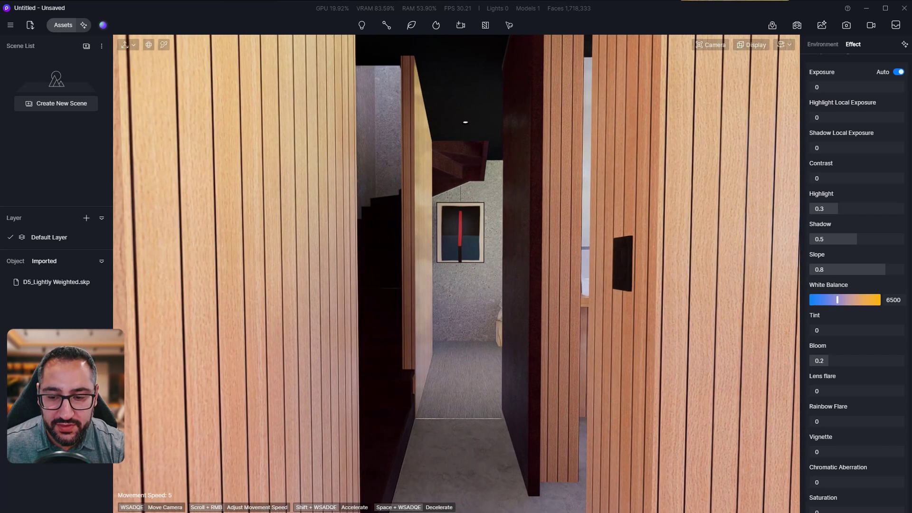
pyautogui.hotkey('alt', 'Tab')
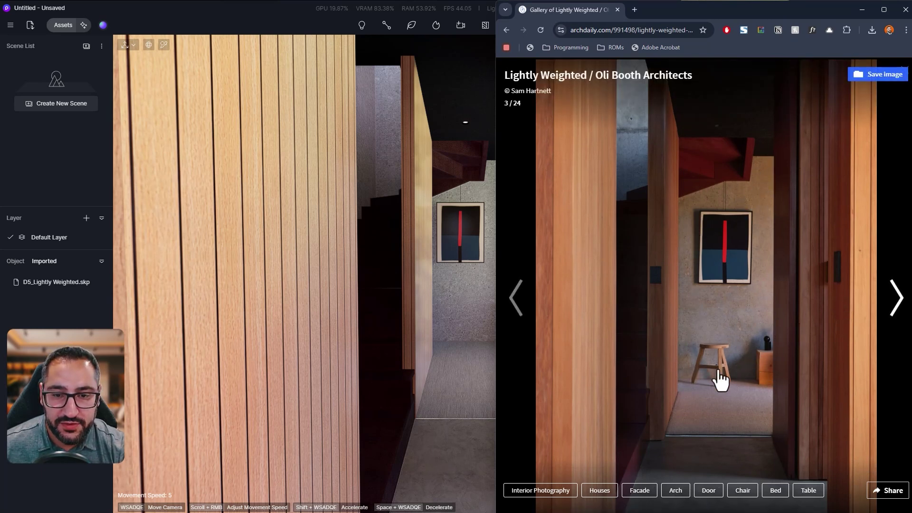
pyautogui.click(474, 451)
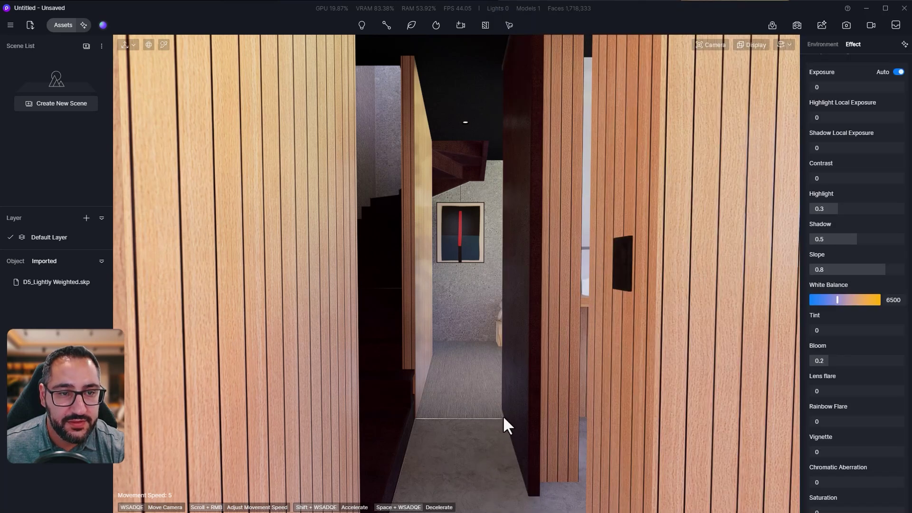
pyautogui.moveTo(511, 401); pyautogui.dragTo(513, 394, button='right')
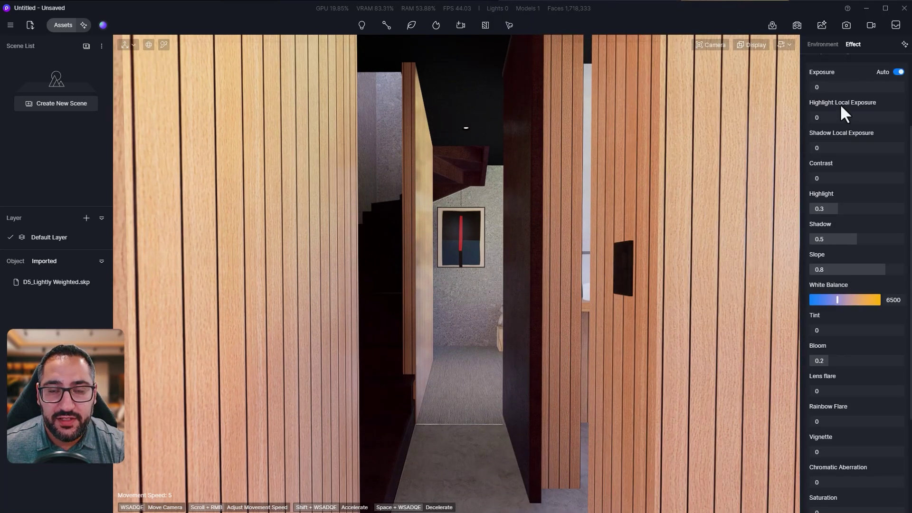
pyautogui.scroll(3, 844, 152)
pyautogui.click(817, 45)
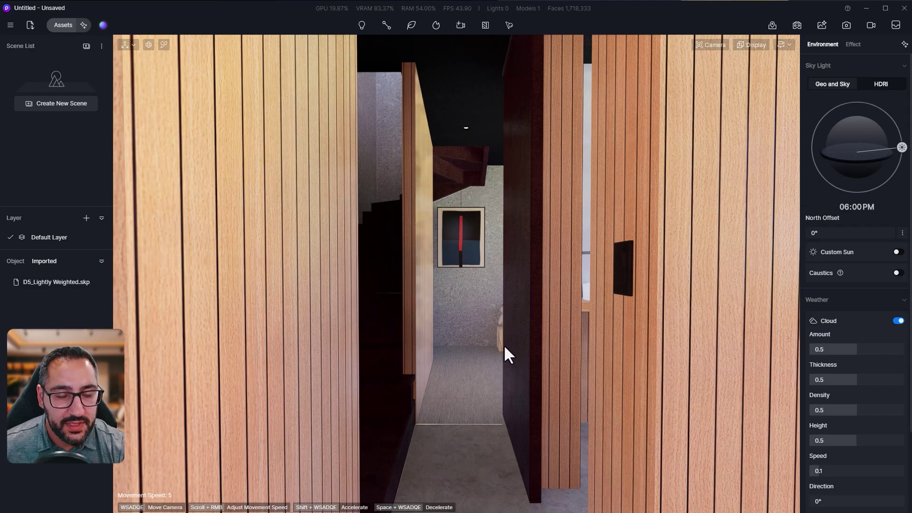
# Search the online model library for "stool" and browse for a simple round wooden one
pyautogui.press('w')
pyautogui.moveTo(489, 352); pyautogui.dragTo(506, 397, button='right')
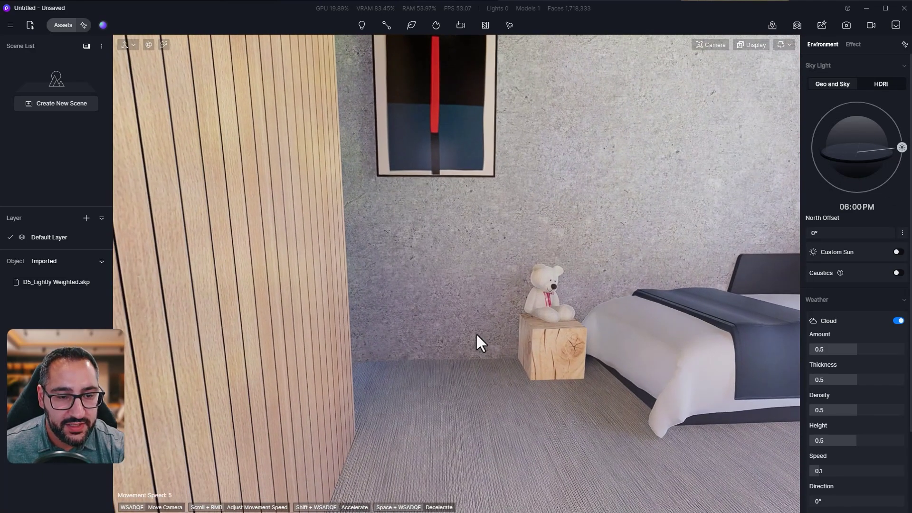
pyautogui.click(63, 26)
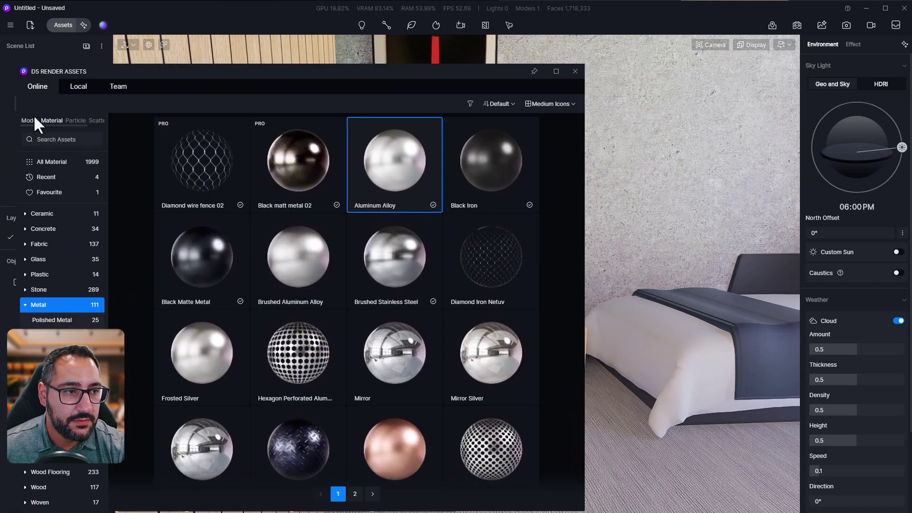
pyautogui.click(30, 119)
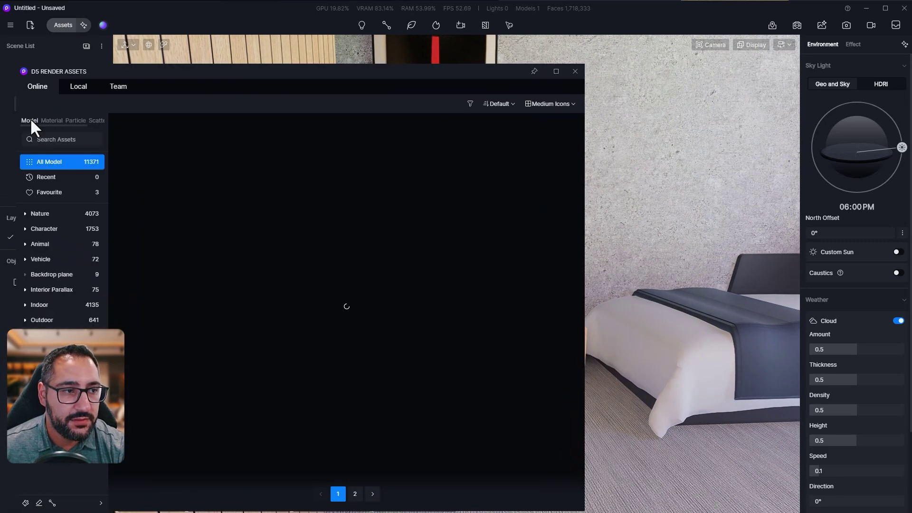
pyautogui.click(62, 142)
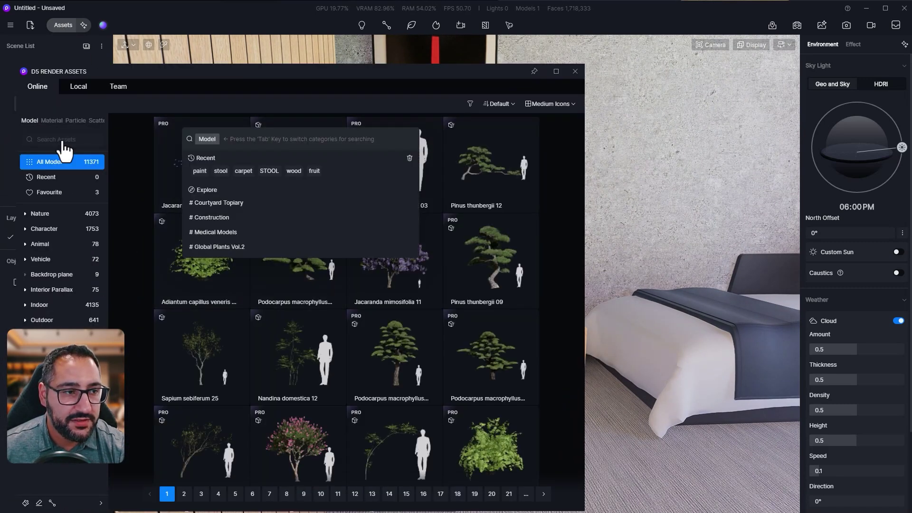
pyautogui.write('stool')
pyautogui.press('Return')
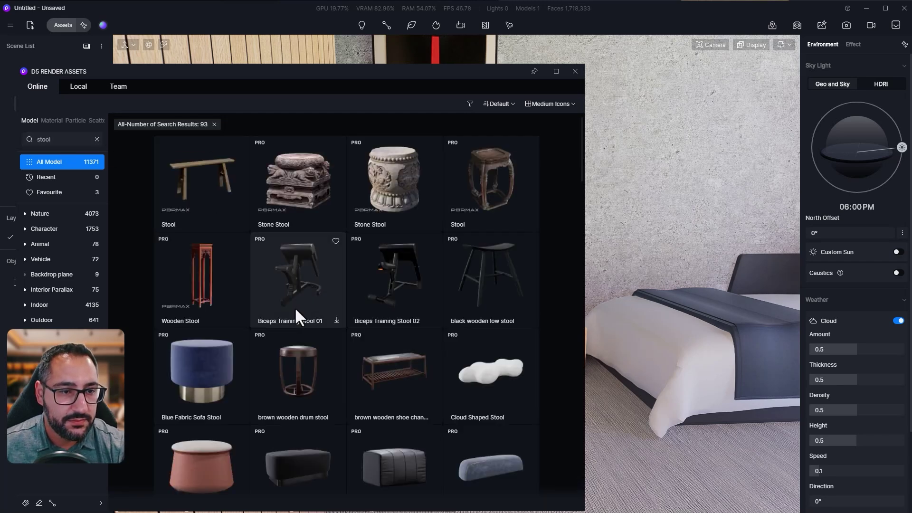
pyautogui.scroll(-6, 417, 306)
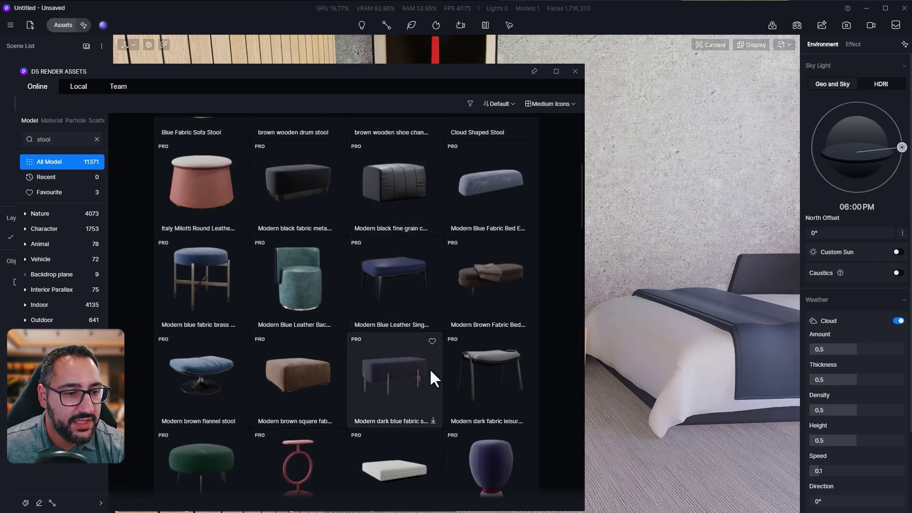
pyautogui.scroll(-13, 428, 361)
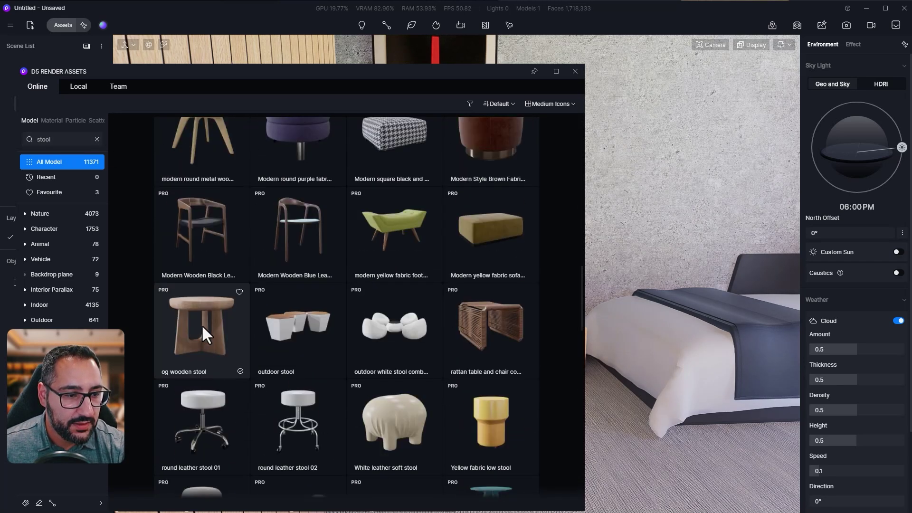
# Place the og wooden stool on the bedroom floor beneath the framed artwork and check it from the hallway
pyautogui.click(205, 334)
pyautogui.click(574, 71)
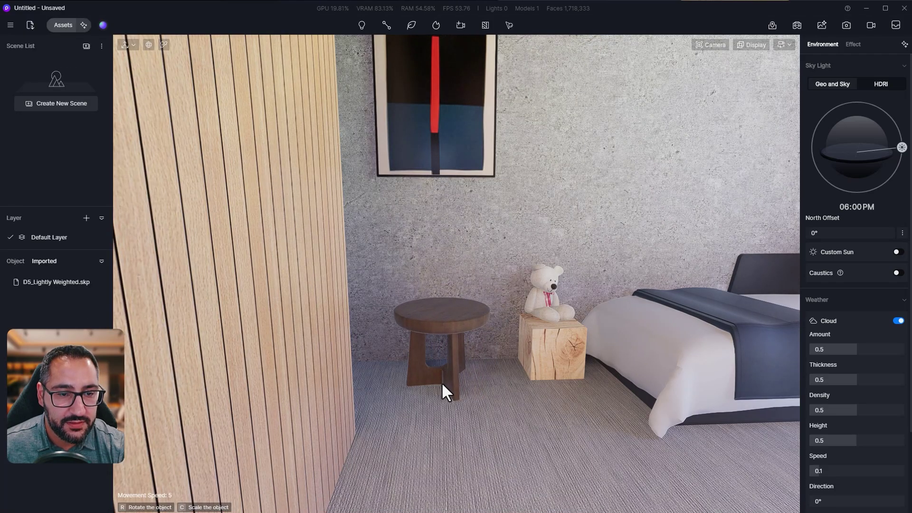
pyautogui.click(441, 382)
pyautogui.scroll(-10, 512, 375)
pyautogui.scroll(-4, 505, 343)
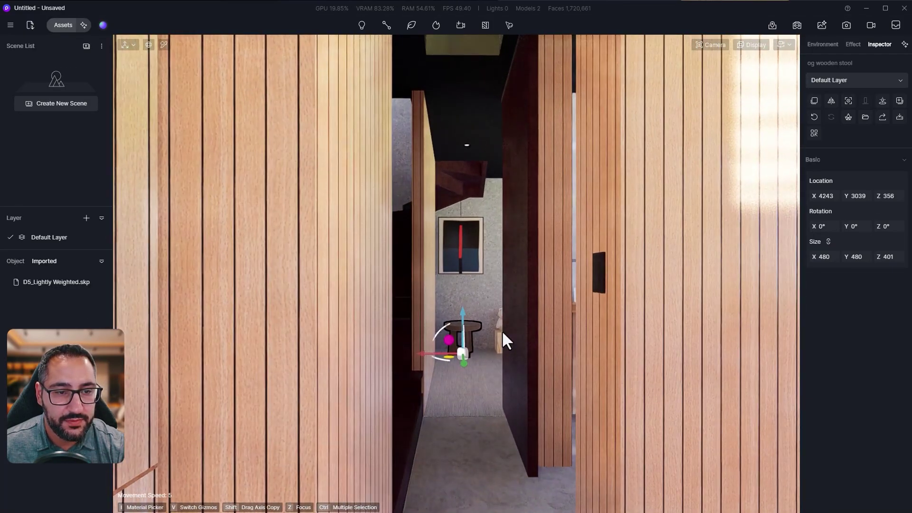
pyautogui.press('Escape')
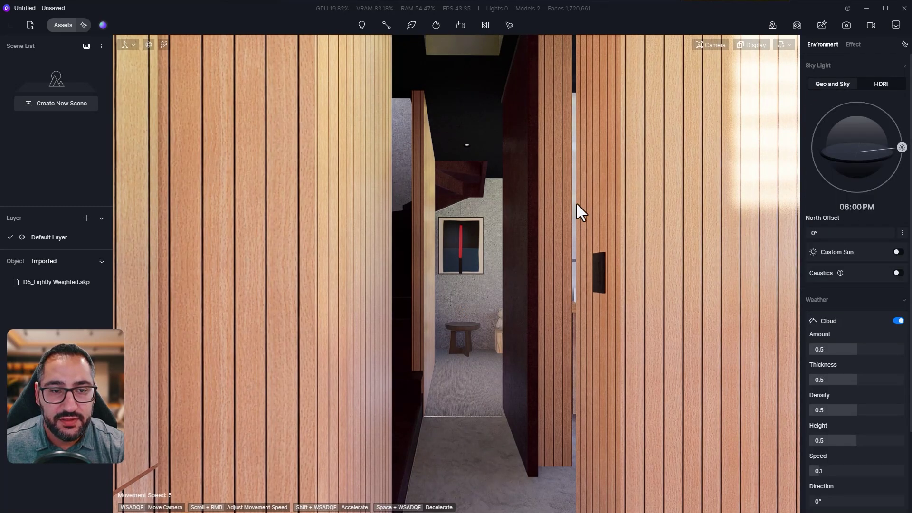
# Reframe the hallway and set the sun's time of day to 05:14 PM
pyautogui.press('q')
pyautogui.moveTo(577, 204); pyautogui.dragTo(553, 220, button='right')
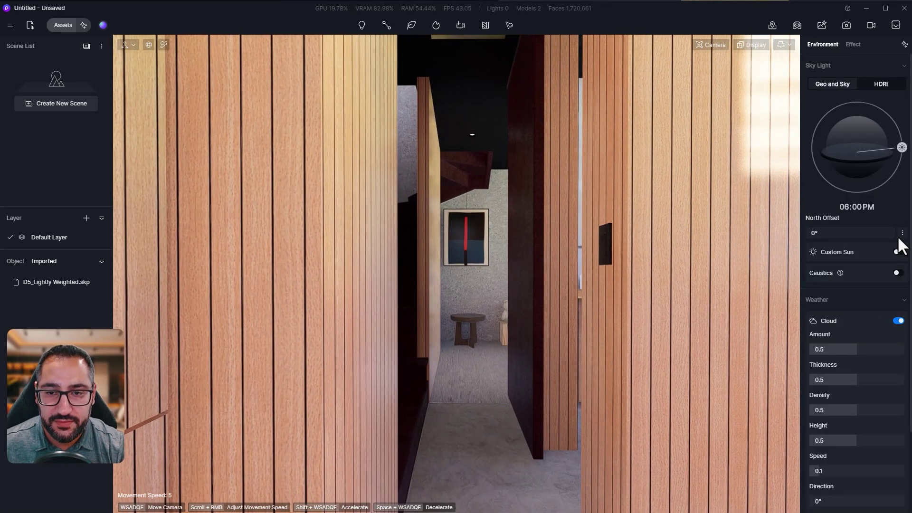
pyautogui.moveTo(900, 147); pyautogui.dragTo(897, 145)
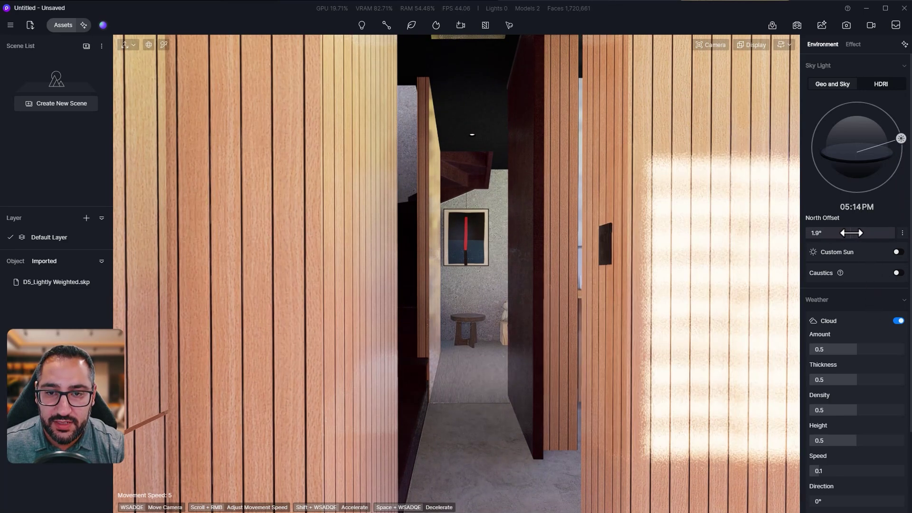
# Set the sun's north offset to -65.1° and compare the hallway lighting with the ArchDaily reference photo
pyautogui.moveTo(843, 232); pyautogui.dragTo(869, 232)
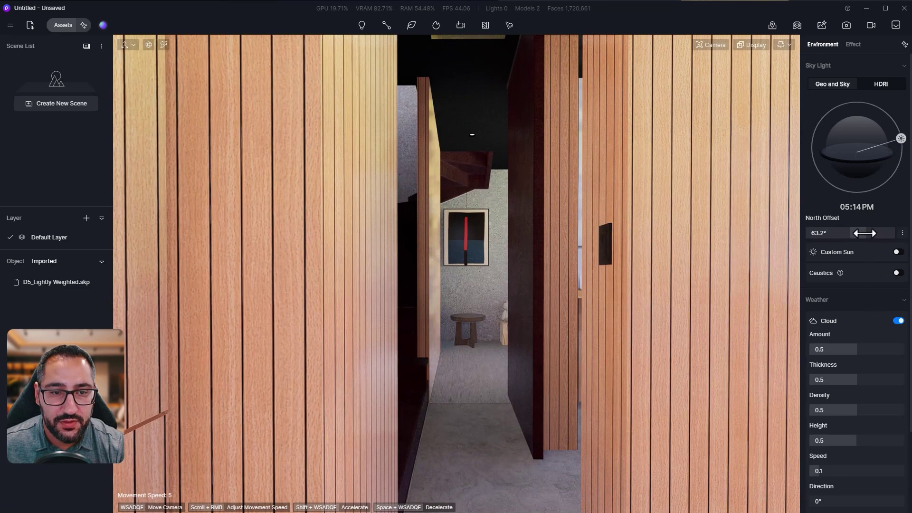
pyautogui.moveTo(849, 233); pyautogui.dragTo(834, 235)
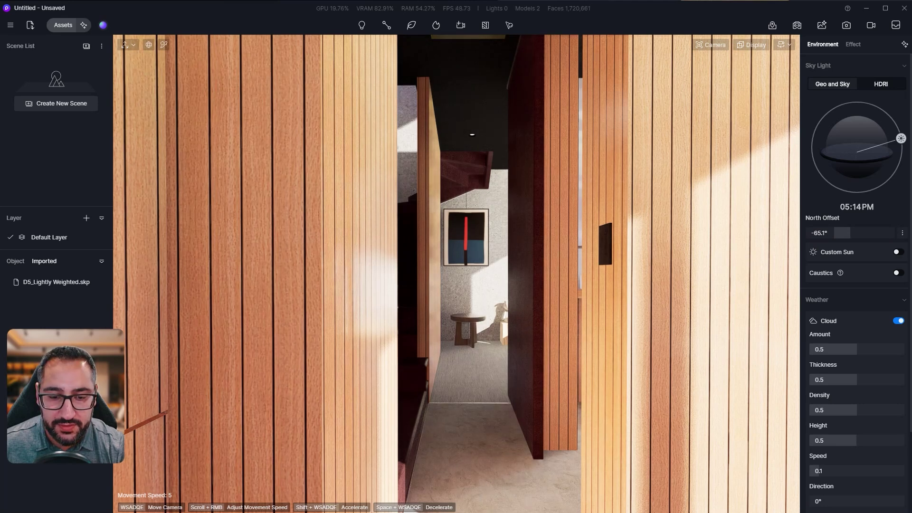
pyautogui.hotkey('alt', 'Tab')
pyautogui.click(490, 326)
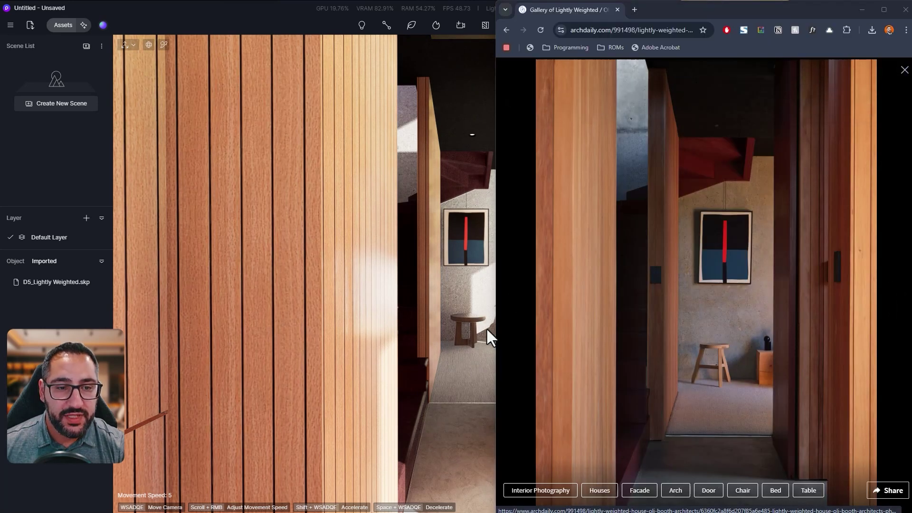
pyautogui.click(483, 341)
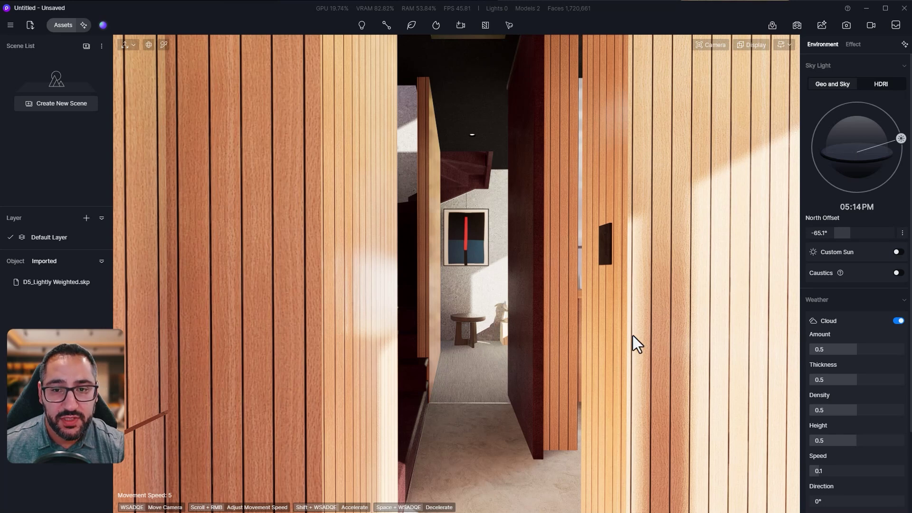
# Enable Custom Sun with altitude 27.9, azimuth 270 and sun disk radius 10 to soften the bedroom shadows
pyautogui.click(898, 252)
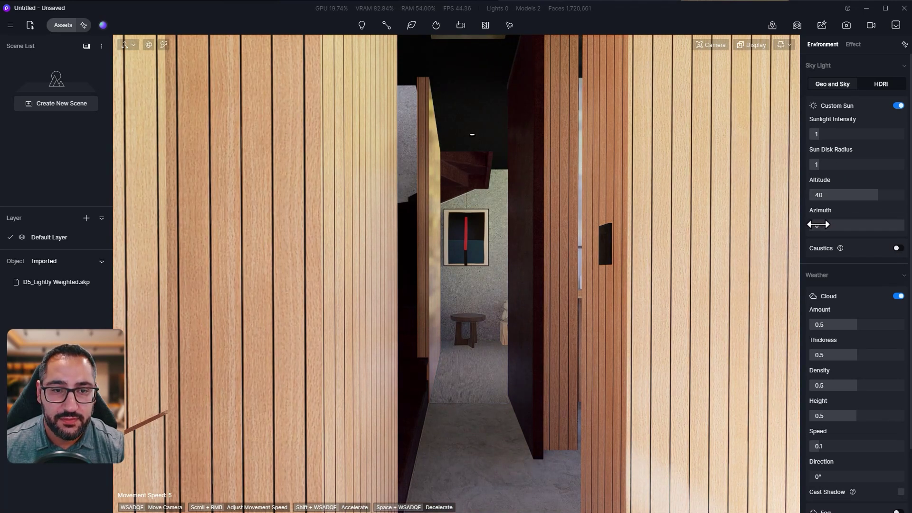
pyautogui.moveTo(818, 225); pyautogui.dragTo(871, 201)
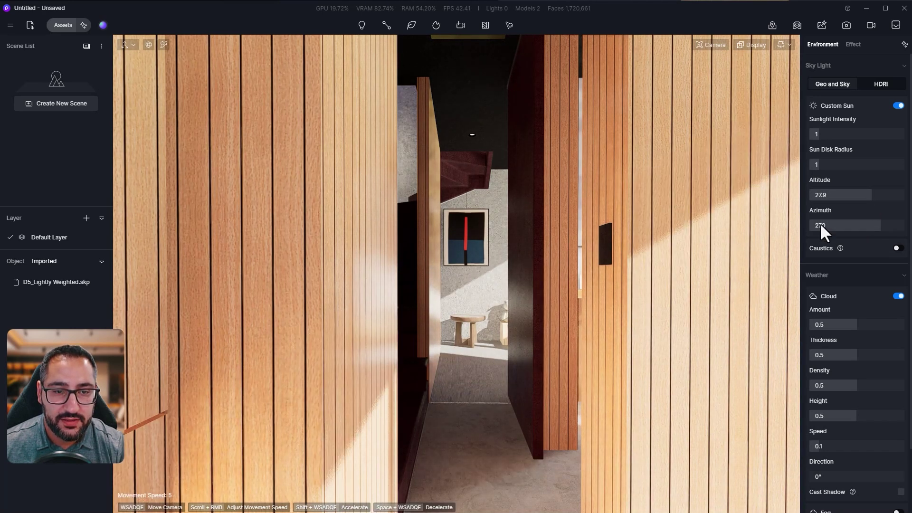
pyautogui.press('w')
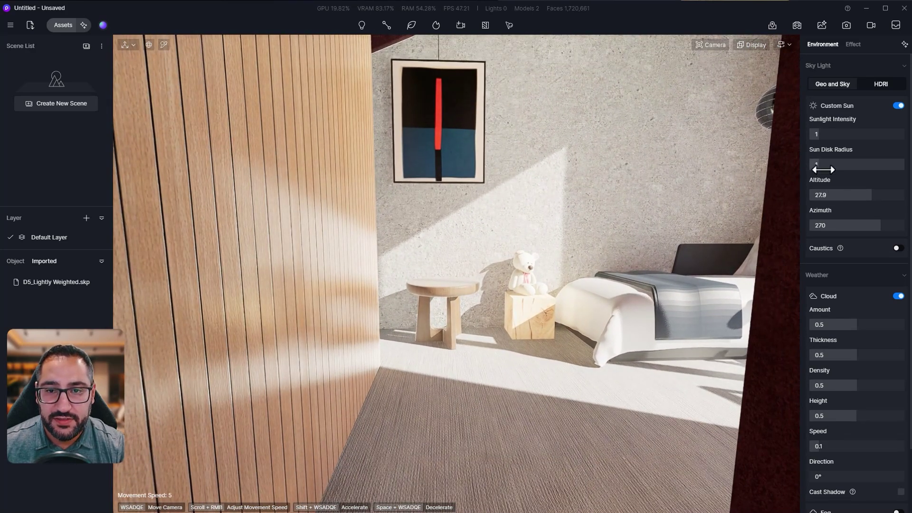
pyautogui.moveTo(822, 168); pyautogui.dragTo(905, 166)
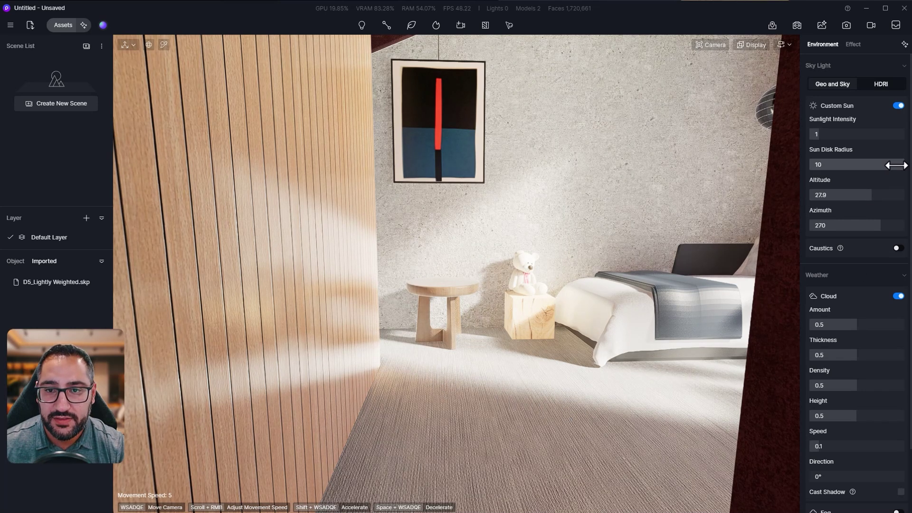
pyautogui.moveTo(893, 165); pyautogui.dragTo(727, 177)
pyautogui.moveTo(824, 165); pyautogui.dragTo(908, 165)
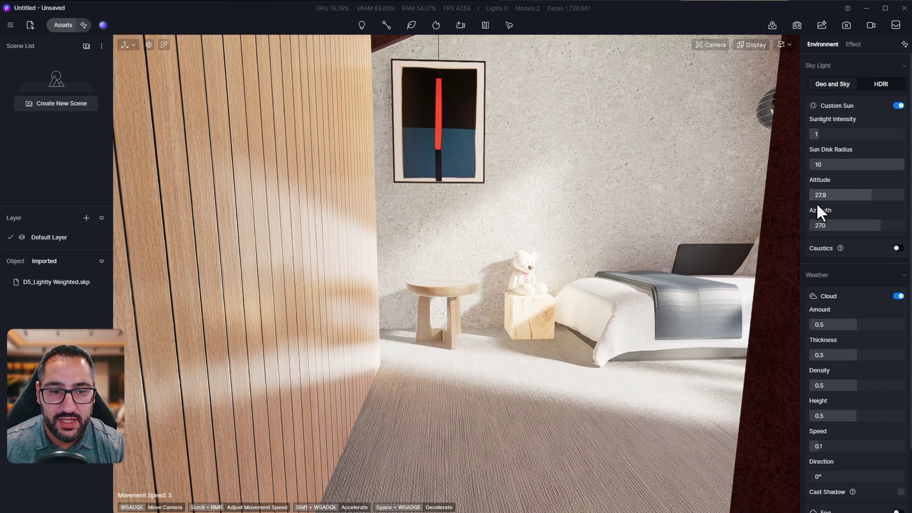
# Back out toward the hallway and set the sunlight intensity to 0.5
pyautogui.press('s')
pyautogui.moveTo(620, 219); pyautogui.dragTo(620, 212, button='right')
pyautogui.click(855, 136)
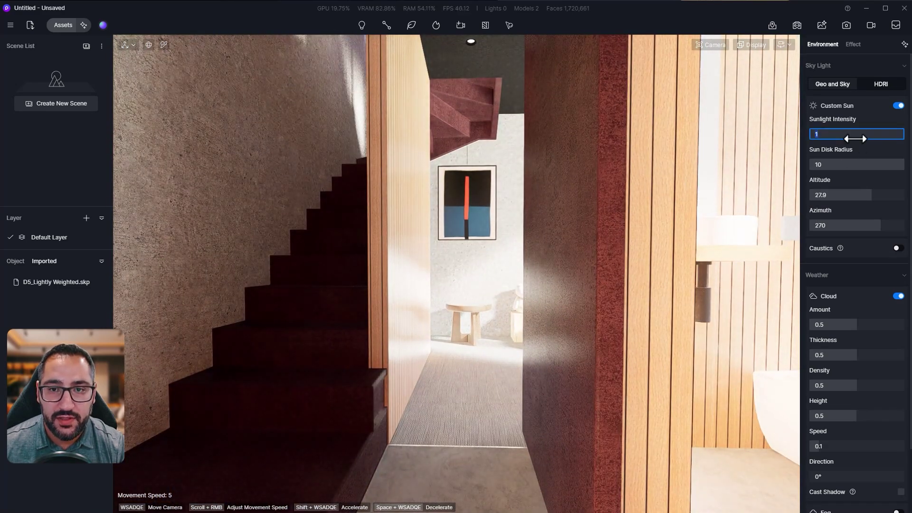
pyautogui.press('BackSpace')
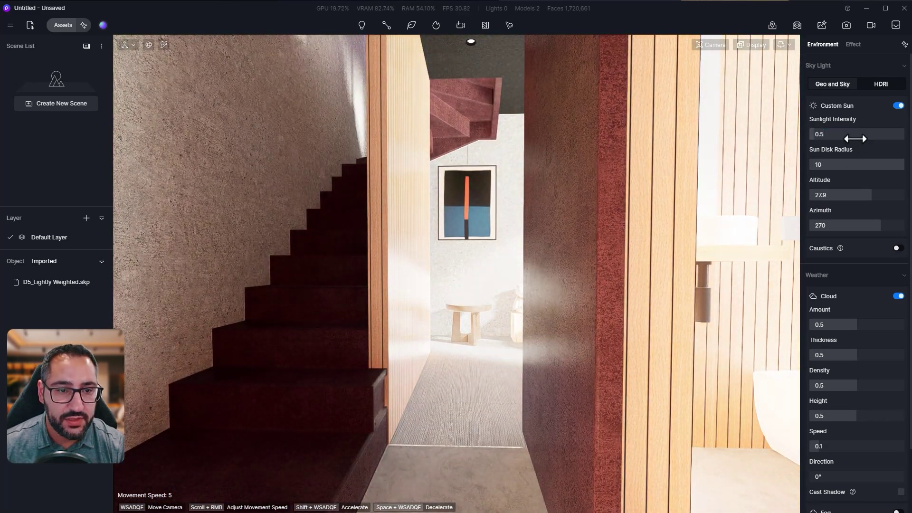
pyautogui.press('Return')
# Reframe the hallway view on the framed artwork and stool and save it as a new scene
pyautogui.press('w')
pyautogui.press('s')
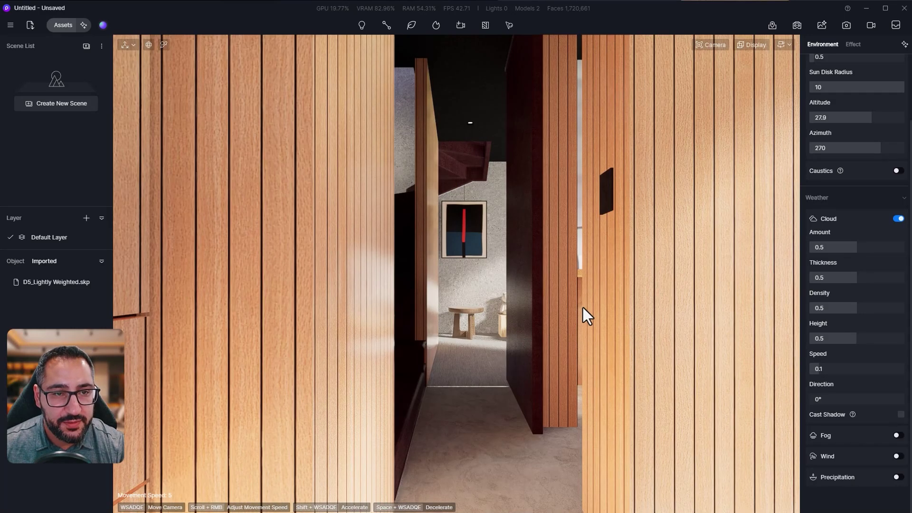
pyautogui.press('s')
pyautogui.press('w')
pyautogui.press('w')
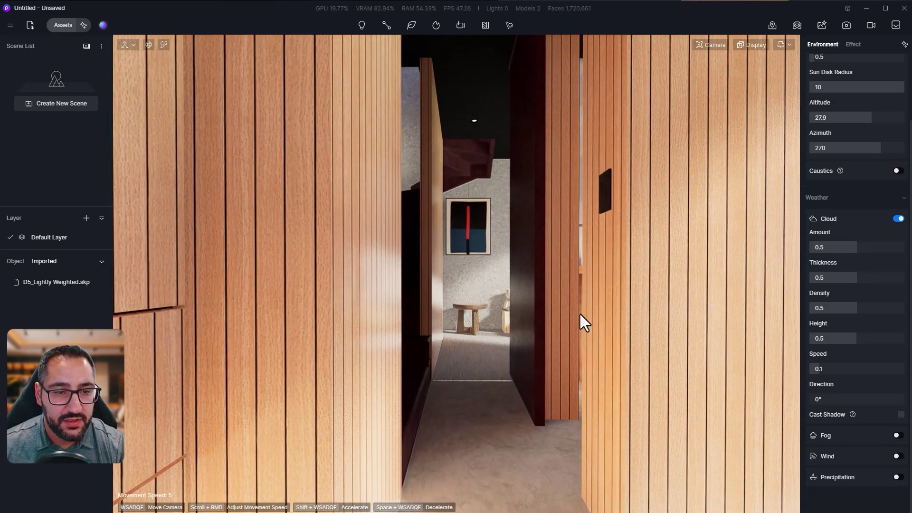
pyautogui.press('d')
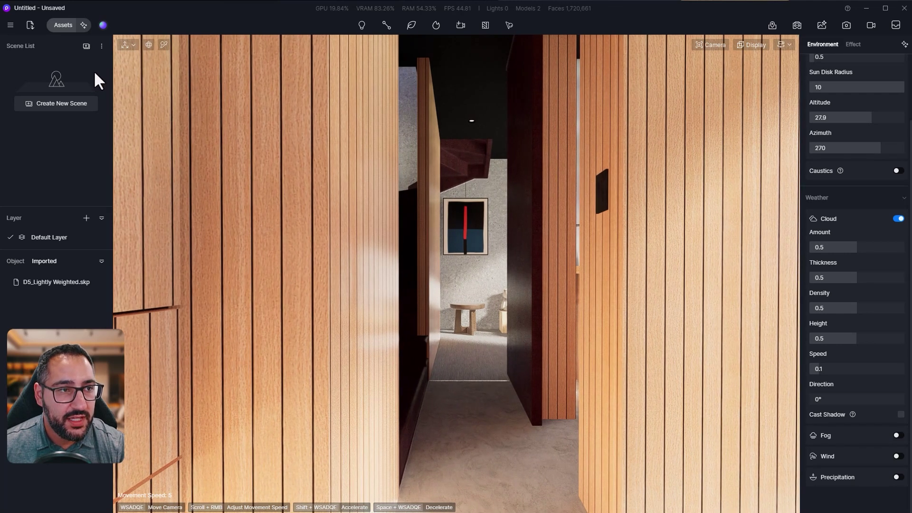
pyautogui.click(88, 49)
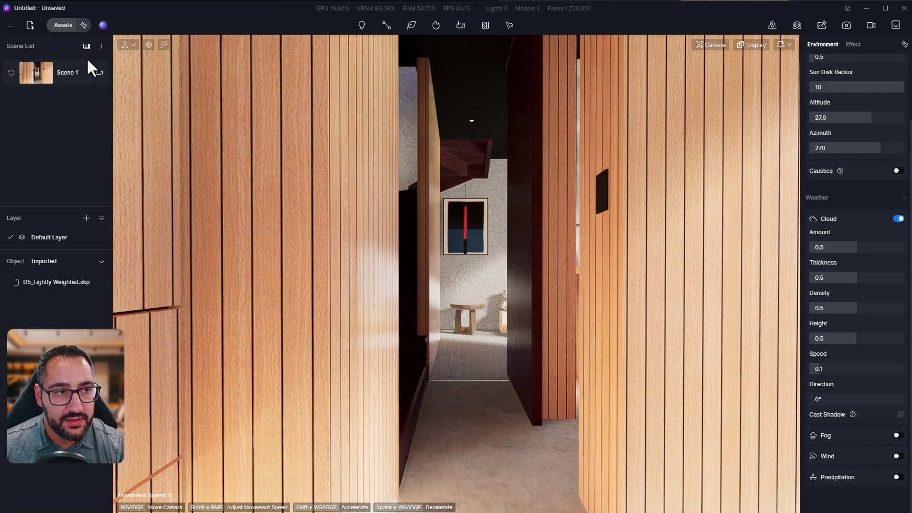
# Set the focal length of the Scene 1 camera to 26 mm in full camera view and update the scene
pyautogui.click(99, 74)
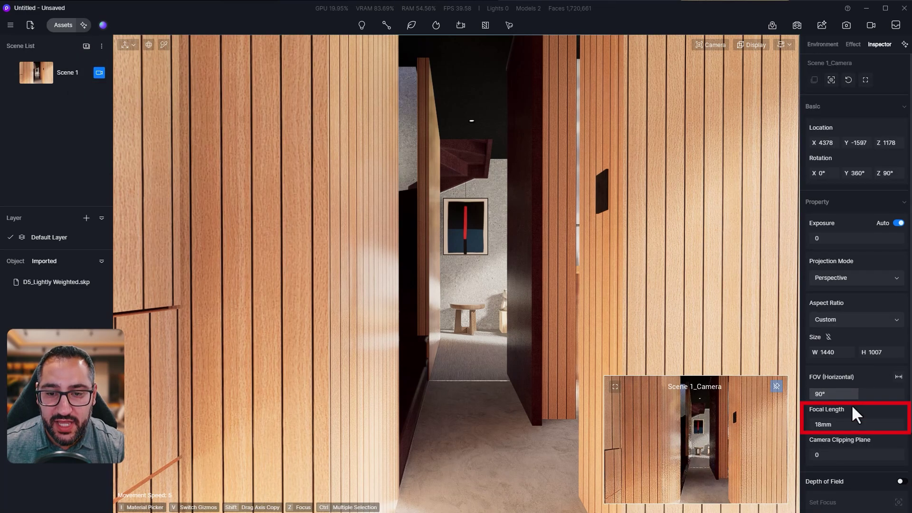
pyautogui.moveTo(853, 425); pyautogui.dragTo(827, 426)
pyautogui.click(832, 424)
pyautogui.click(615, 386)
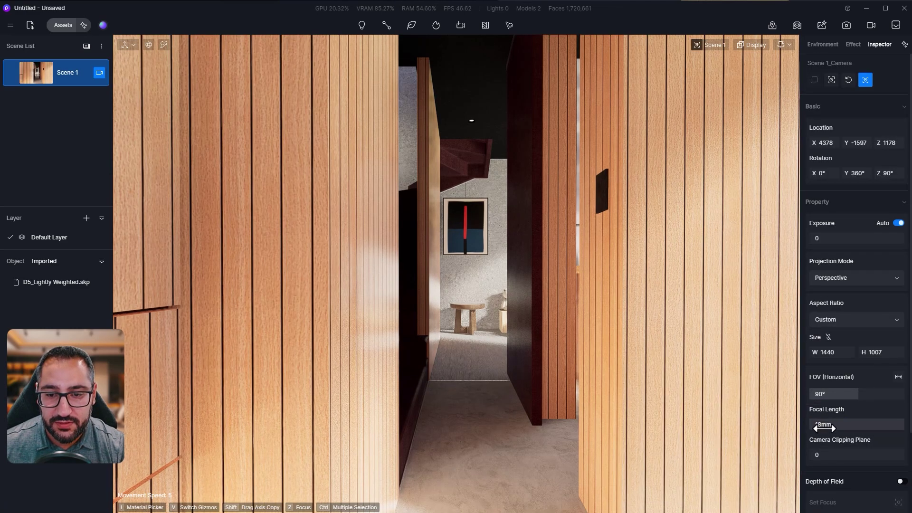
pyautogui.moveTo(826, 426); pyautogui.dragTo(838, 428)
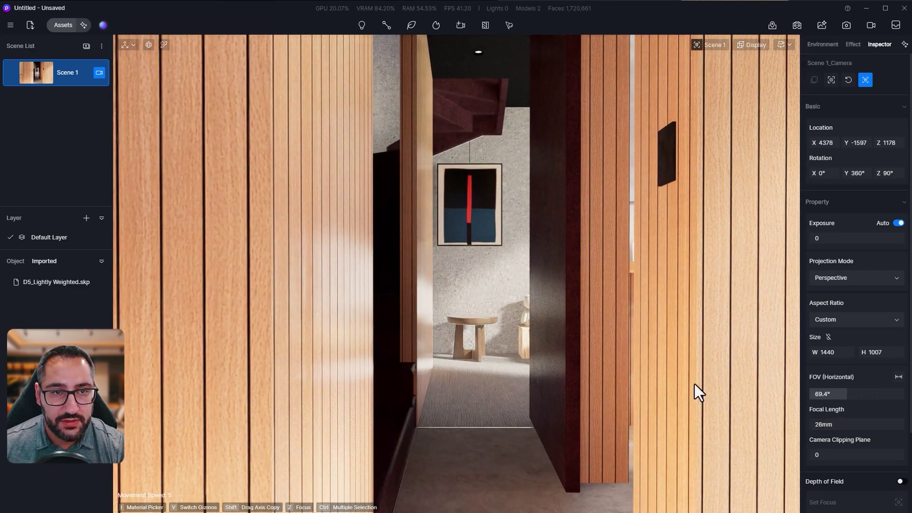
pyautogui.click(13, 74)
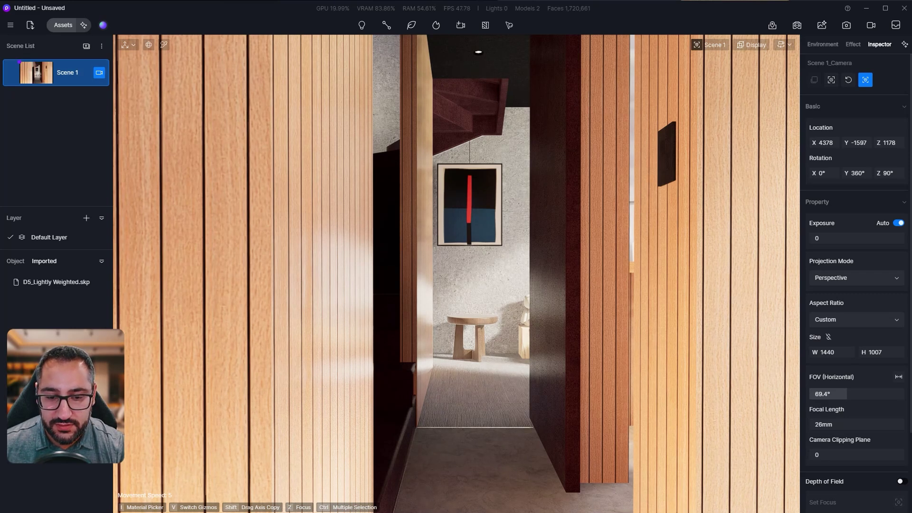
# Check the ArchDaily reference photo and shift the Scene 1 camera sideways to X 4278, Y -1595 to match its framing
pyautogui.hotkey('alt', 'Tab')
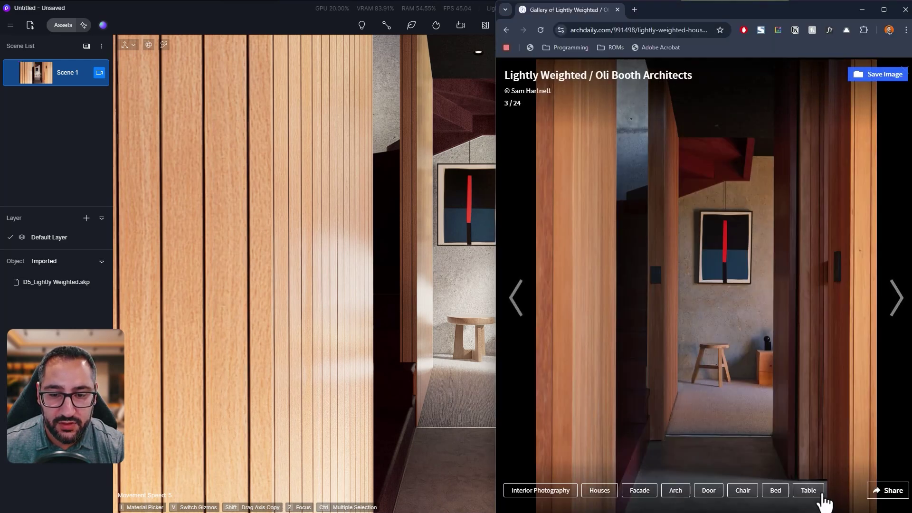
pyautogui.click(860, 9)
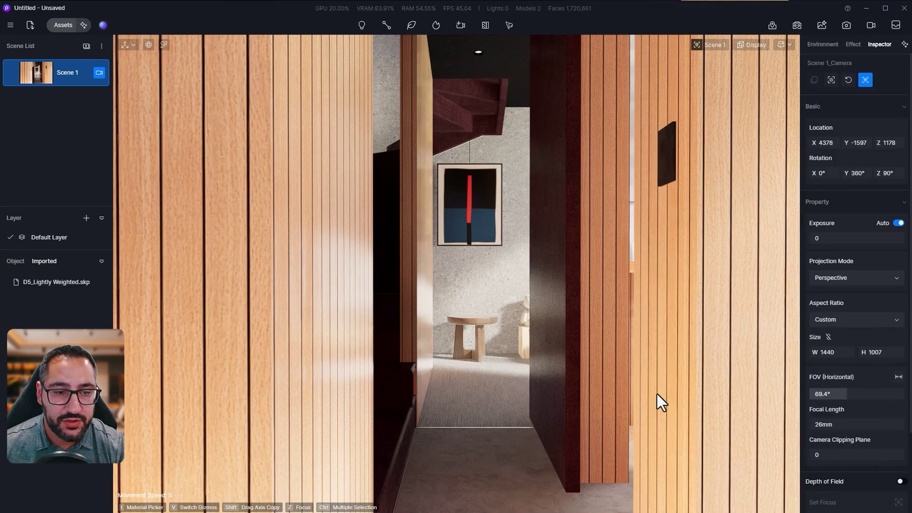
pyautogui.press('d')
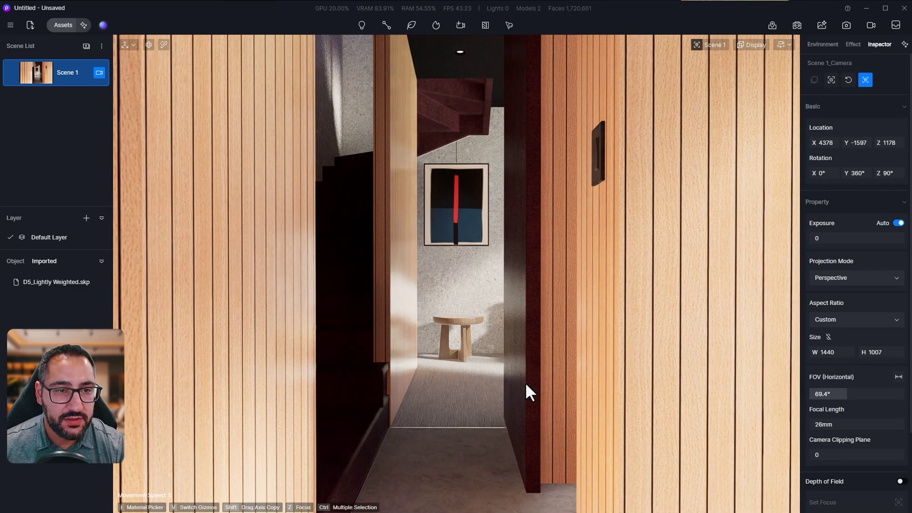
pyautogui.press('a')
pyautogui.press('a')
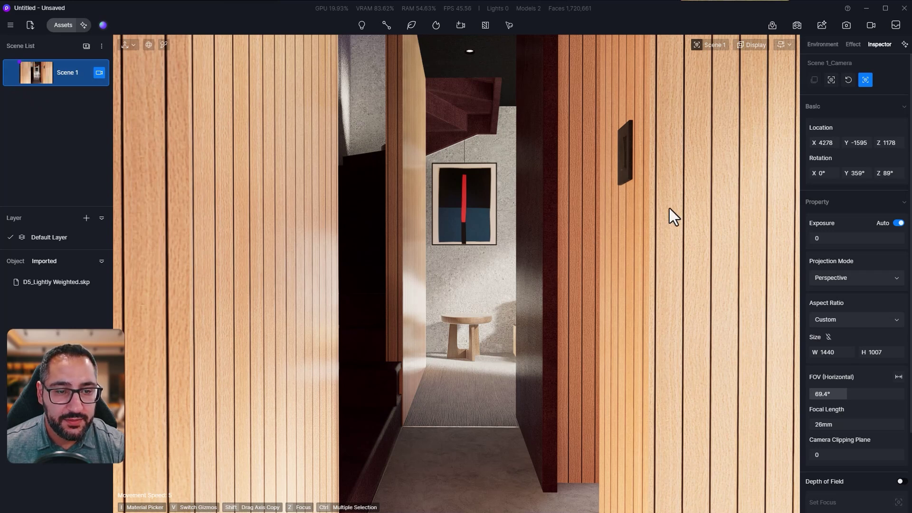
# Turn off auto exposure, set exposure to 0.19 and white balance to 6699, and update Scene 1
pyautogui.click(850, 45)
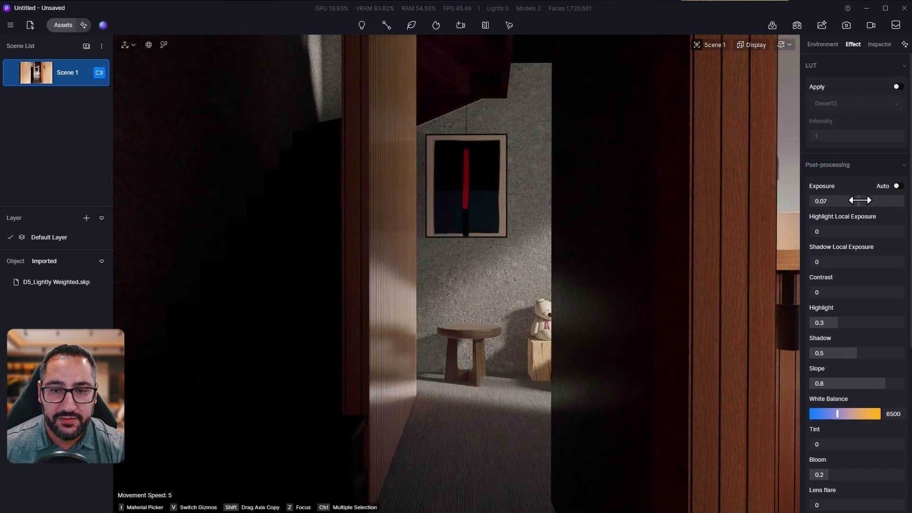
pyautogui.moveTo(861, 200); pyautogui.dragTo(867, 198)
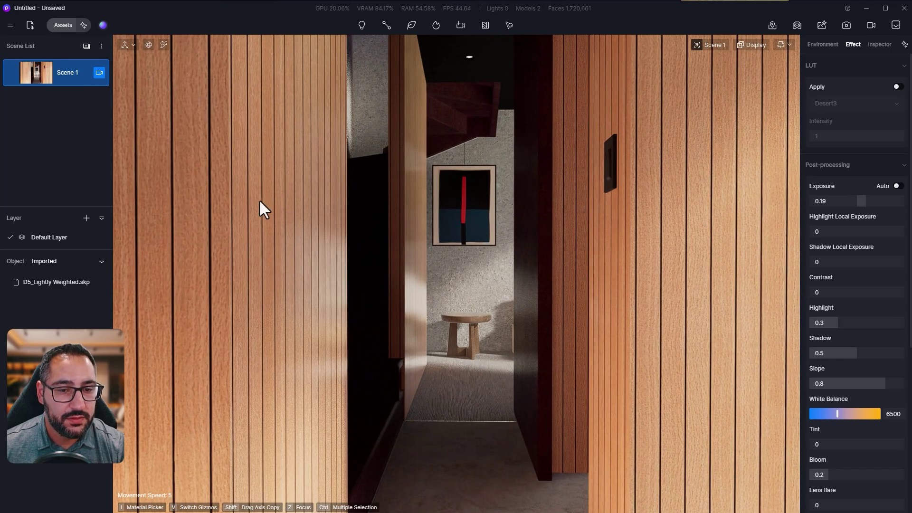
pyautogui.click(10, 73)
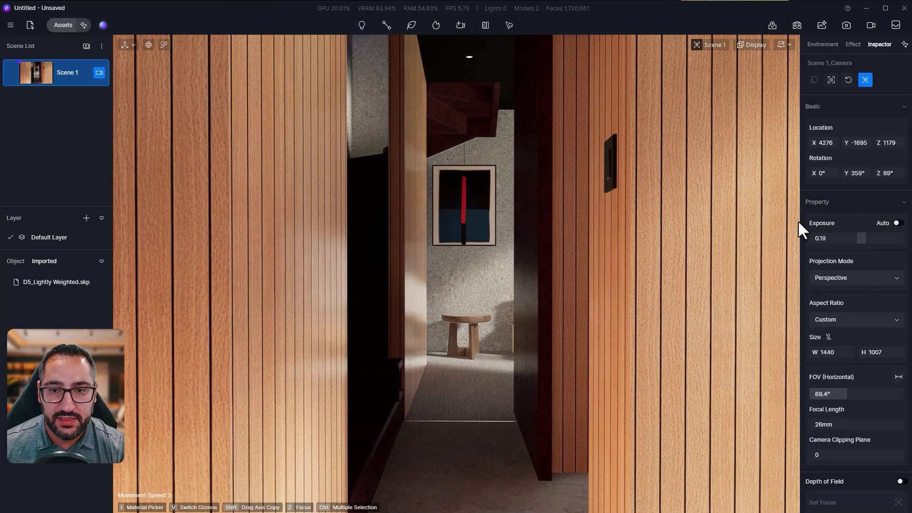
pyautogui.click(854, 44)
pyautogui.moveTo(838, 414); pyautogui.dragTo(840, 418)
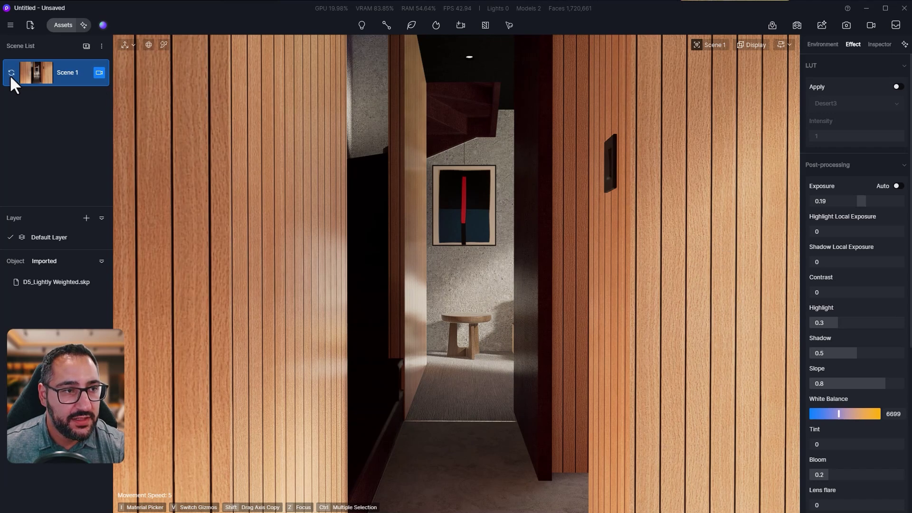
pyautogui.click(11, 76)
# Place a Rect Light outside the sliding glass door, raise it to Z 1501 and rotate it 90° about Y to stand upright
pyautogui.click(99, 71)
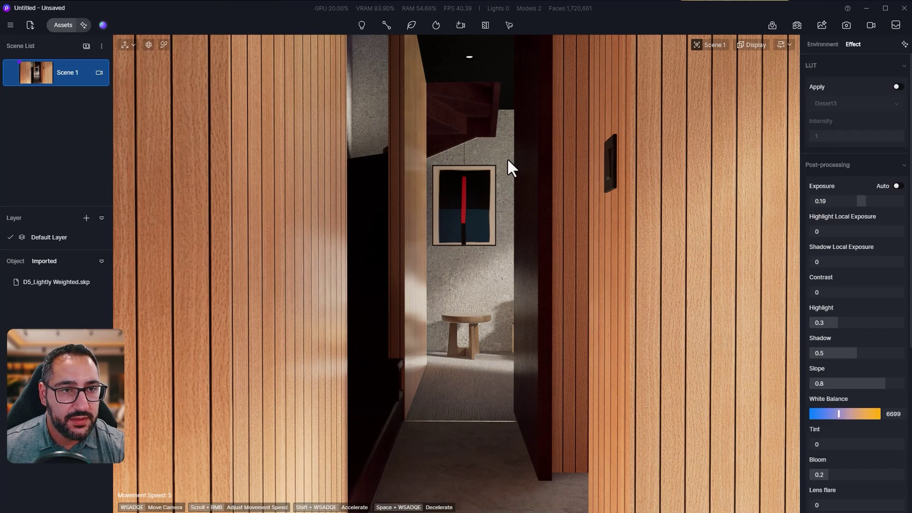
pyautogui.press('s')
pyautogui.moveTo(548, 179); pyautogui.dragTo(375, 250, button='right')
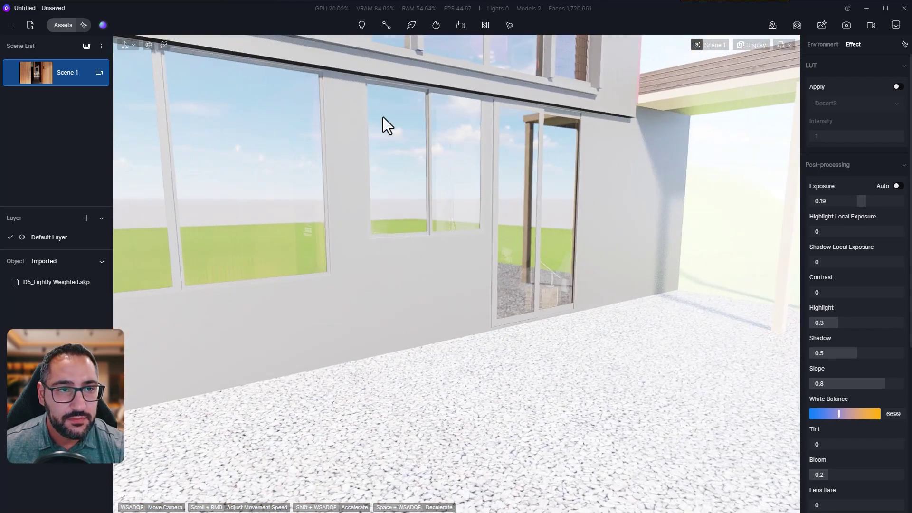
pyautogui.click(361, 25)
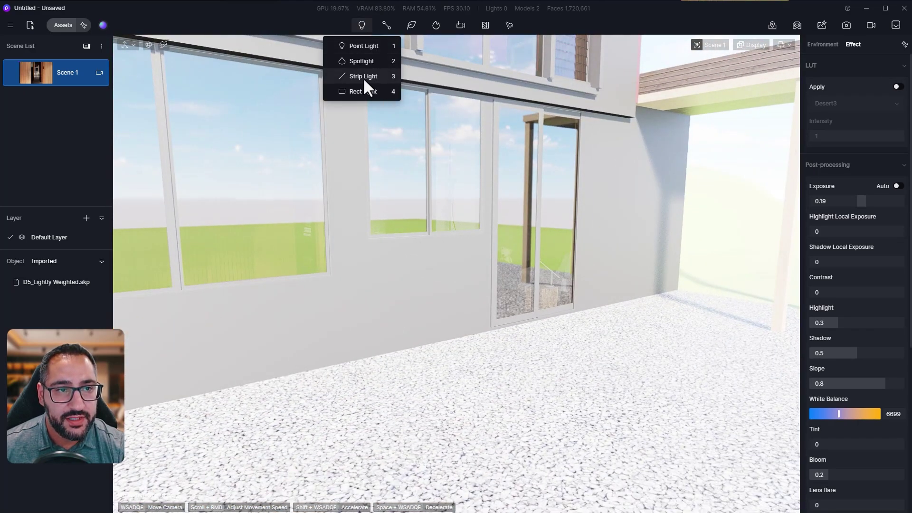
pyautogui.click(366, 90)
pyautogui.click(558, 352)
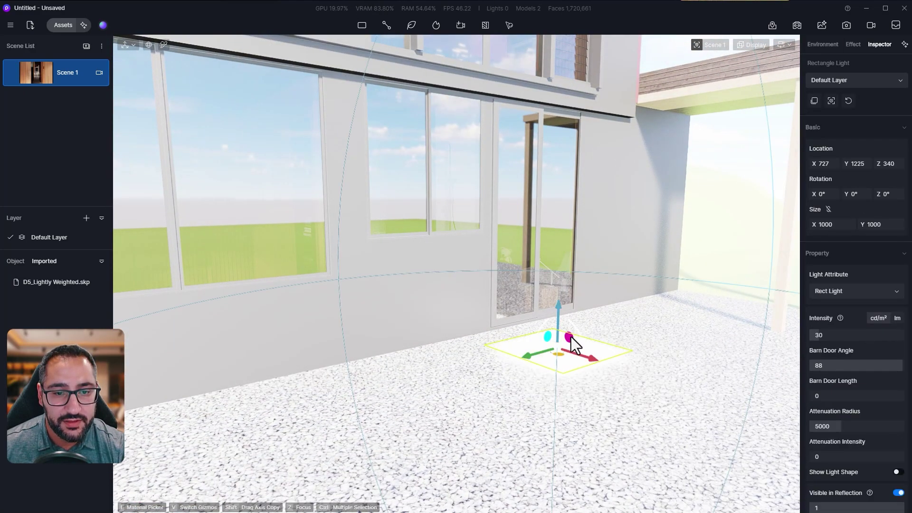
pyautogui.moveTo(571, 326); pyautogui.dragTo(556, 198)
pyautogui.press('d')
pyautogui.moveTo(599, 215); pyautogui.dragTo(493, 195, button='right')
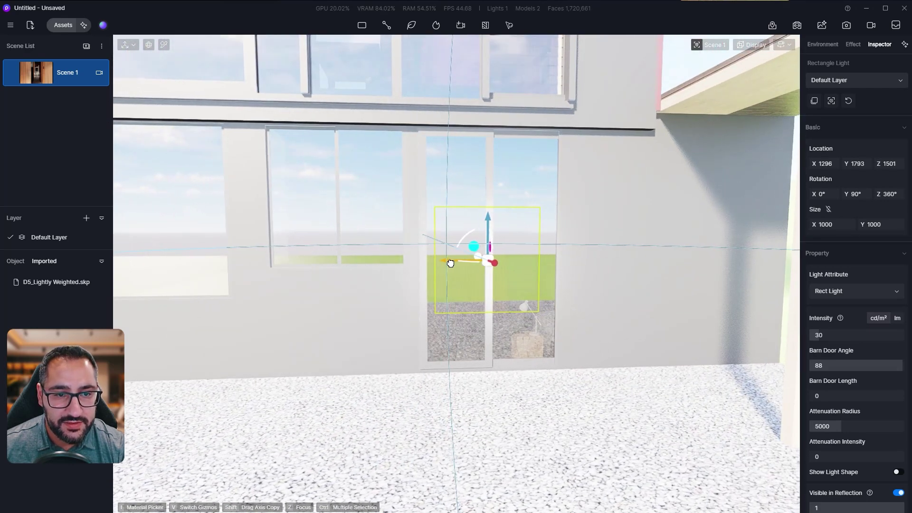
# Resize the rect light to 2387 by 1898 over the glass door and set its intensity to 118.5 cd/m²
pyautogui.press('v')
pyautogui.moveTo(492, 221); pyautogui.dragTo(543, 69)
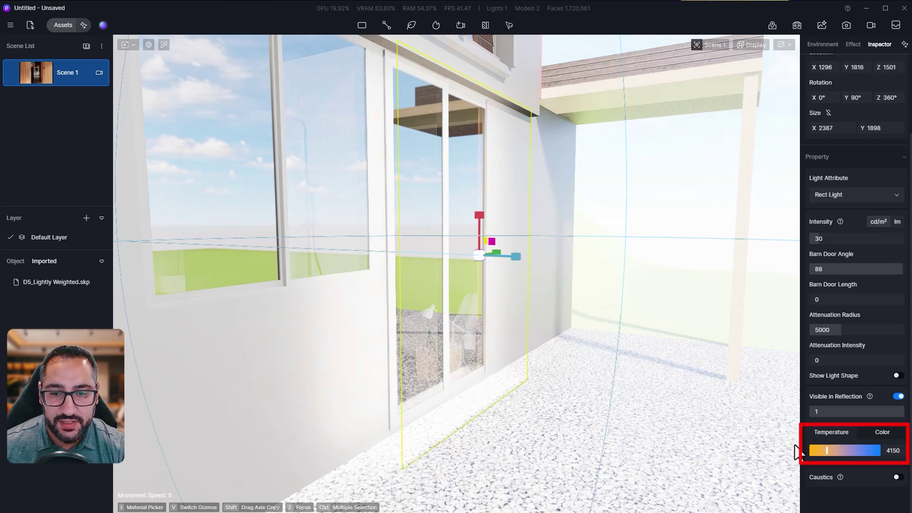
pyautogui.press('a')
pyautogui.moveTo(523, 343); pyautogui.dragTo(649, 339, button='right')
pyautogui.press('w')
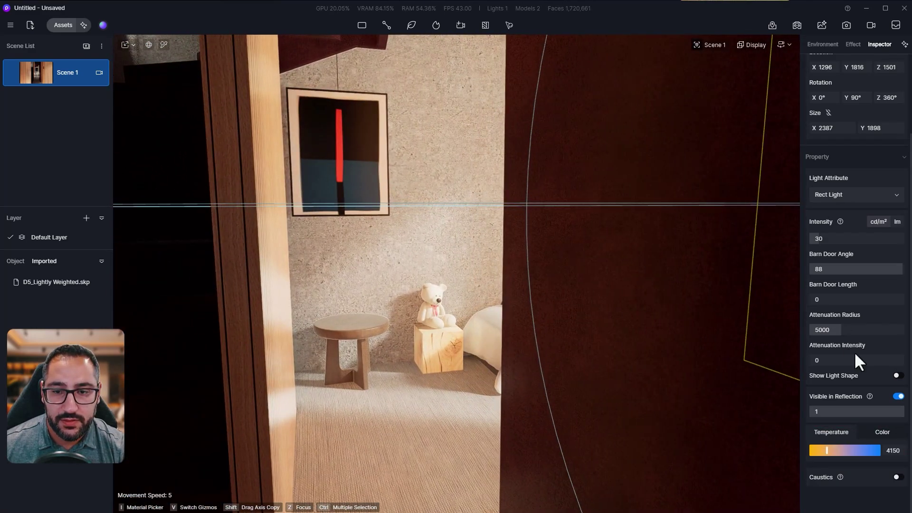
pyautogui.moveTo(834, 239); pyautogui.dragTo(847, 240)
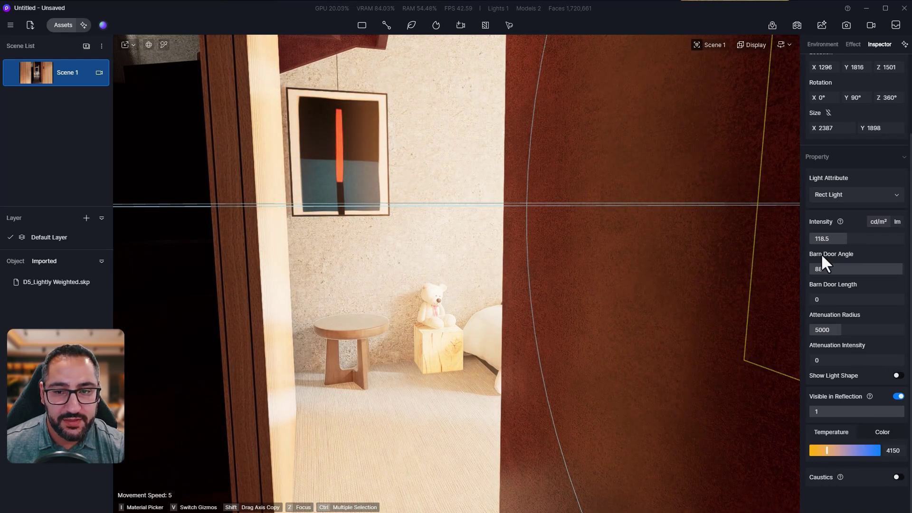
# Set the intensity of the rect light over the glass door to 15 cd/m² and view the result from the hallway
pyautogui.moveTo(842, 239); pyautogui.dragTo(812, 240)
pyautogui.press('1')
pyautogui.press('w')
pyautogui.press('w')
pyautogui.press('d')
pyautogui.press('a')
pyautogui.press('q')
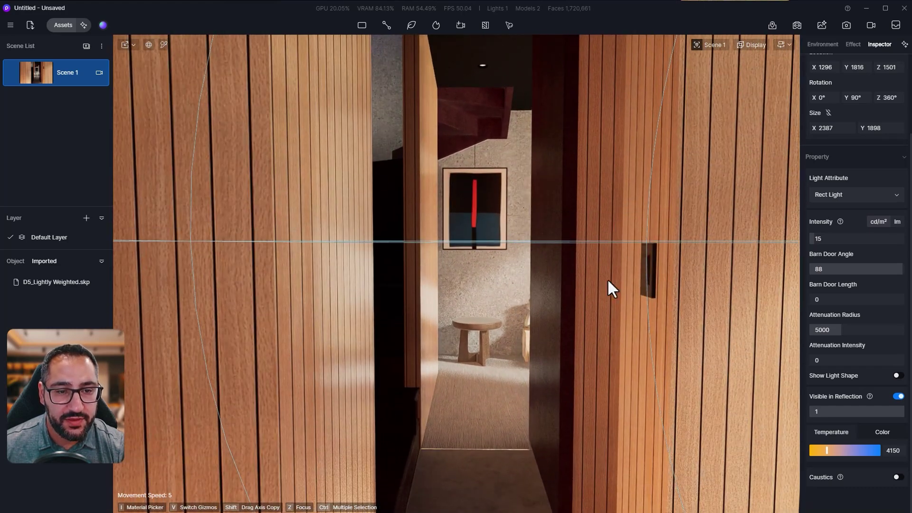
# Copy the rect light over to the neighbouring window at Y 321, Z 2102 and resize it to 1705 by 1898
pyautogui.moveTo(629, 275); pyautogui.dragTo(375, 293, button='middle')
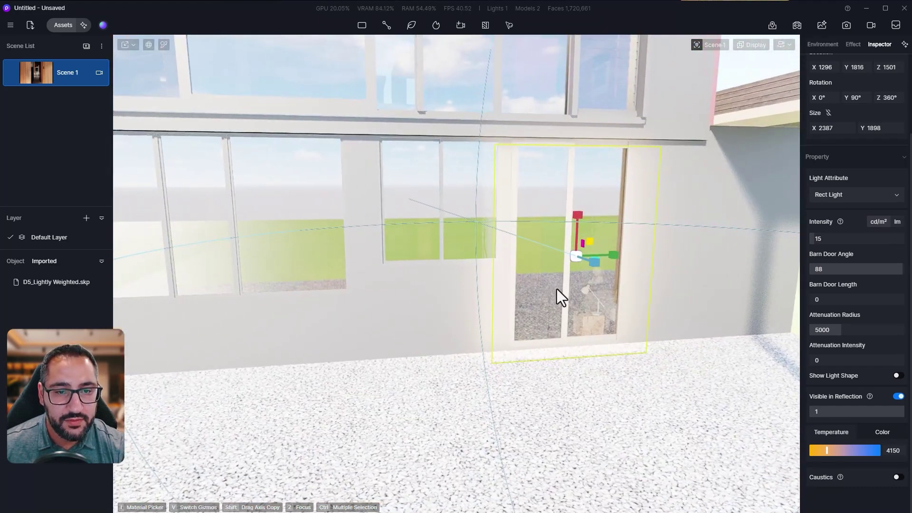
pyautogui.press('v')
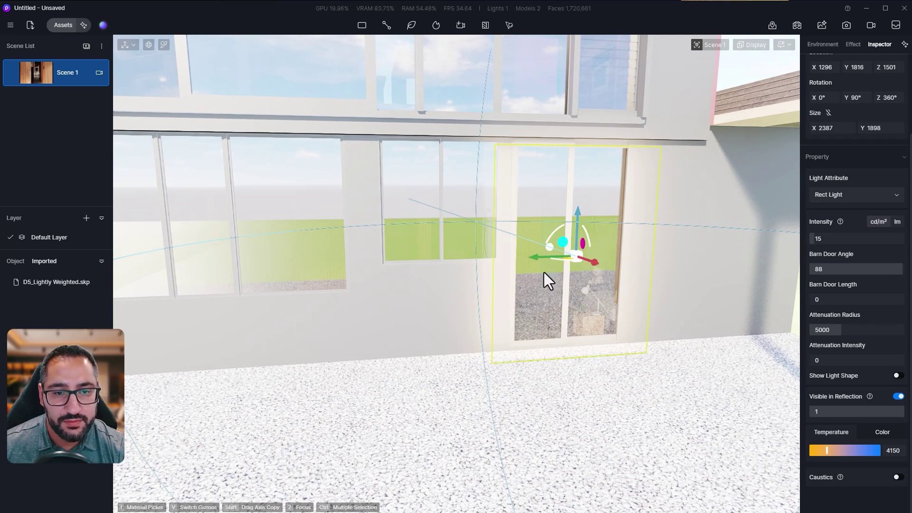
pyautogui.moveTo(536, 259); pyautogui.dragTo(400, 205)
pyautogui.press('v')
pyautogui.moveTo(443, 161); pyautogui.dragTo(446, 224)
pyautogui.press('w')
pyautogui.moveTo(430, 289); pyautogui.dragTo(764, 349, button='right')
pyautogui.press('s')
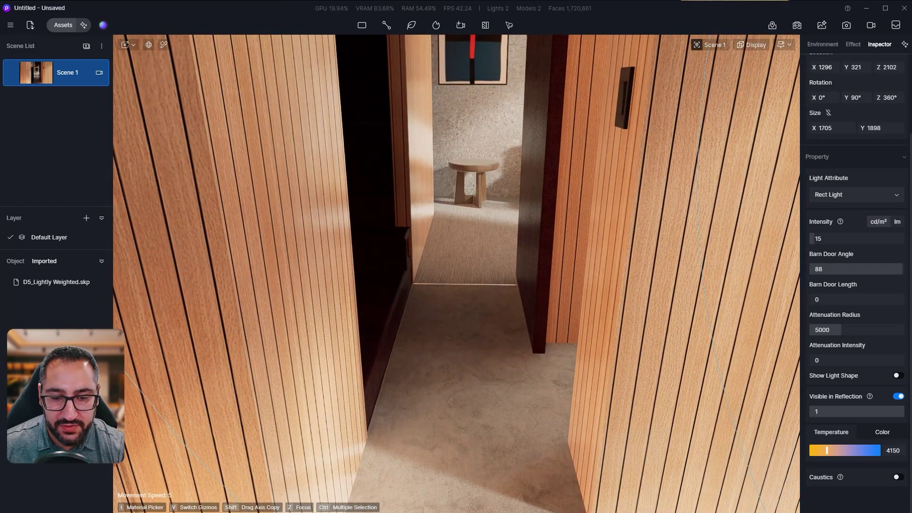
# Check the ArchDaily reference photo and set the intensity of the rect light at the window to 85.5 cd/m²
pyautogui.hotkey('alt', 'Tab')
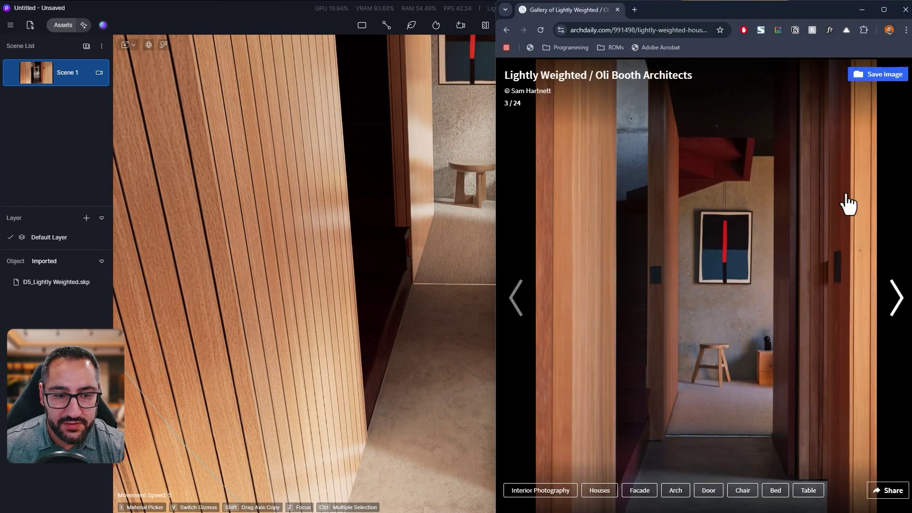
pyautogui.click(862, 9)
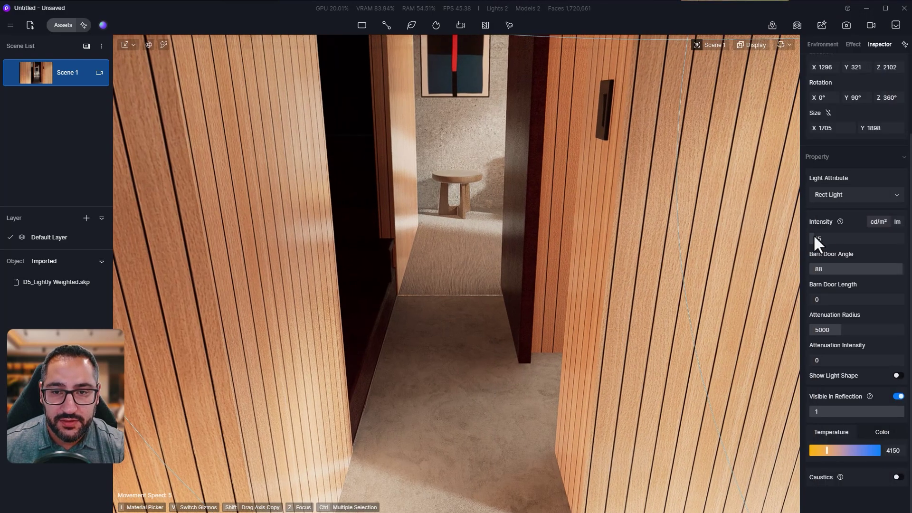
pyautogui.click(815, 239)
pyautogui.write('85.5')
pyautogui.press('Return')
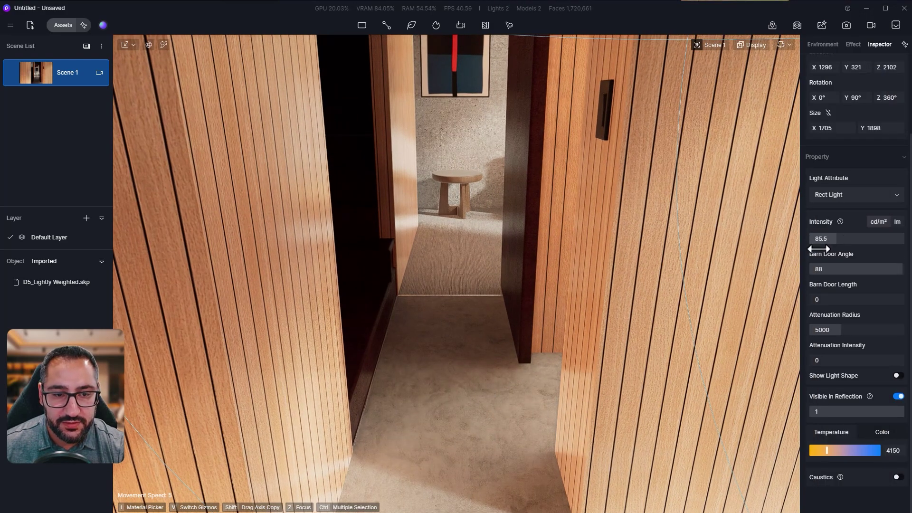
pyautogui.moveTo(607, 386); pyautogui.dragTo(600, 315, button='right')
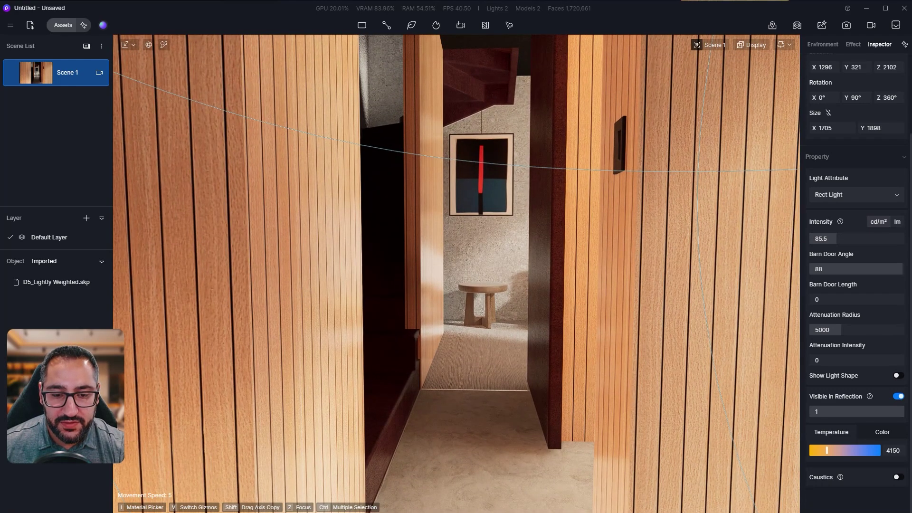
# Recheck the reference photo and copy the window's rect light up to Z 3428, rotated to X 23°, Y 0°, Z 0°
pyautogui.hotkey('alt', 'Tab')
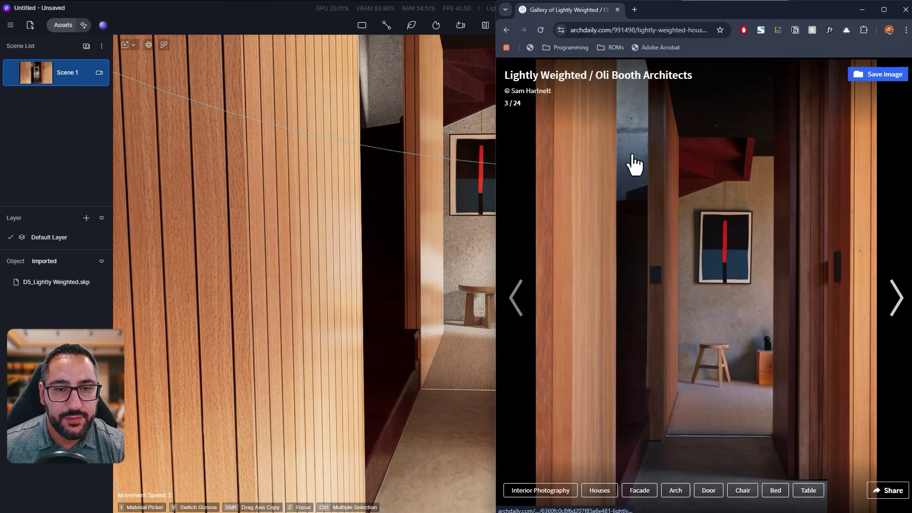
pyautogui.click(862, 10)
pyautogui.press('z')
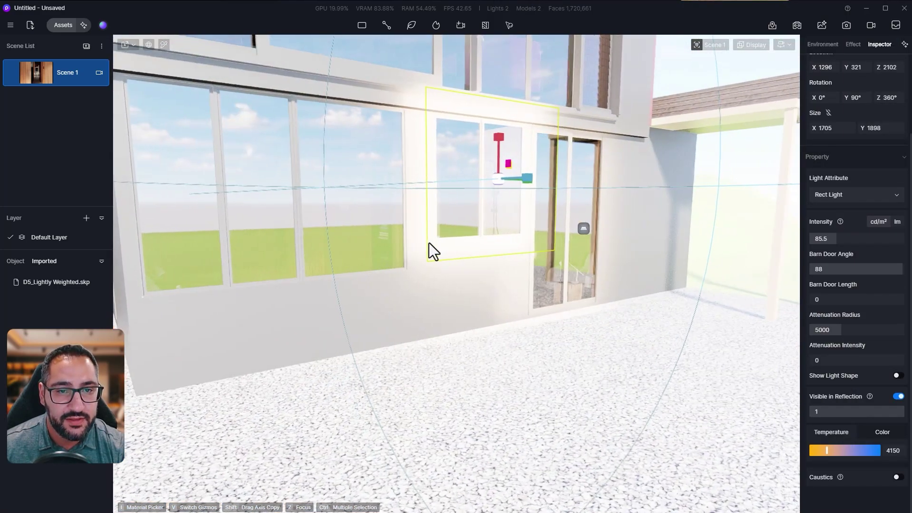
pyautogui.press('e')
pyautogui.moveTo(623, 314); pyautogui.dragTo(613, 403, button='right')
pyautogui.press('v')
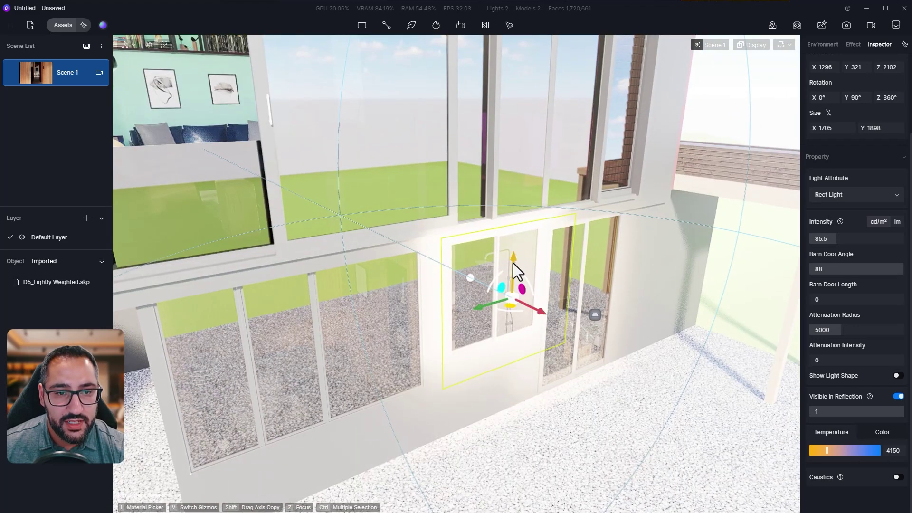
pyautogui.keyDown('shift'); pyautogui.moveTo(513, 261); pyautogui.dragTo(566, 218); pyautogui.keyUp('shift')
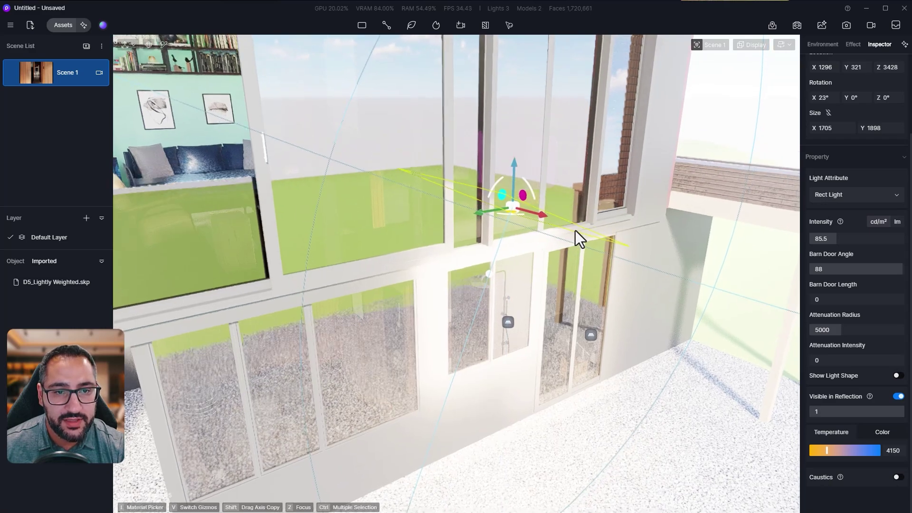
# Move the third rect light indoors above the staircase opening to X 5422, Y 2421, Z 4045
pyautogui.moveTo(502, 237); pyautogui.dragTo(425, 166)
pyautogui.moveTo(485, 201); pyautogui.dragTo(588, 275, button='right')
pyautogui.press('w')
pyautogui.press('e')
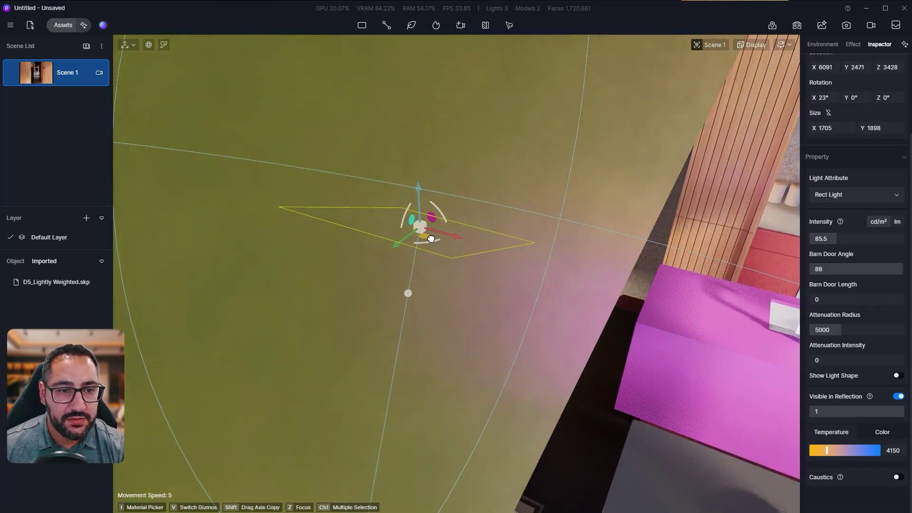
pyautogui.moveTo(442, 243); pyautogui.dragTo(505, 260)
pyautogui.press('w')
pyautogui.moveTo(537, 276); pyautogui.dragTo(568, 280, button='right')
pyautogui.press('a')
pyautogui.scroll(-3, 568, 279)
pyautogui.moveTo(349, 144); pyautogui.dragTo(340, 4)
pyautogui.scroll(5, 600, 224)
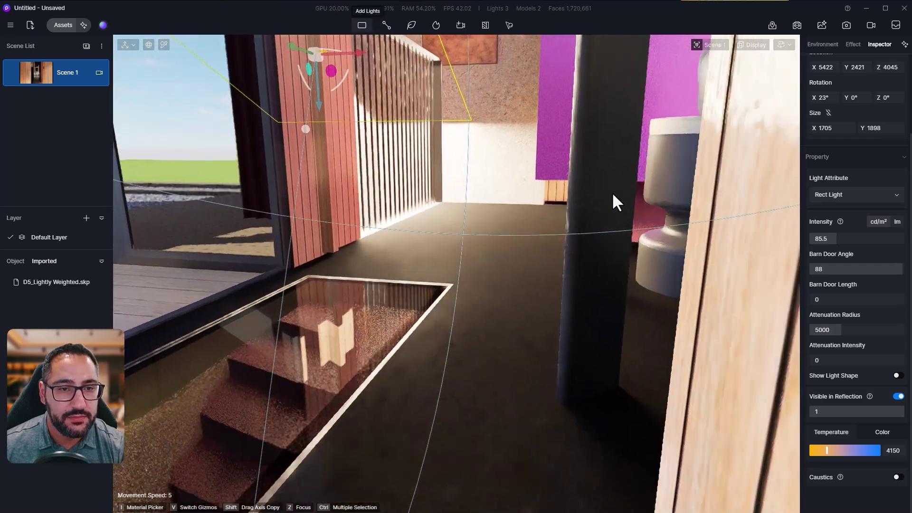
# Set the staircase light's intensity to 20 cd/m² and its temperature to 8600, checking the effect from the hallway
pyautogui.press('s')
pyautogui.press('q')
pyautogui.moveTo(614, 190); pyautogui.dragTo(651, 146, button='right')
pyautogui.press('w')
pyautogui.click(855, 240)
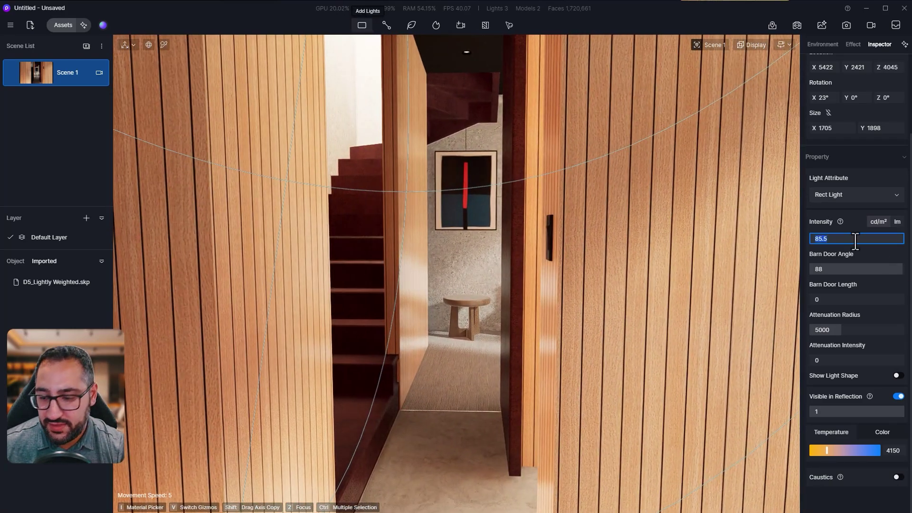
pyautogui.press('Return')
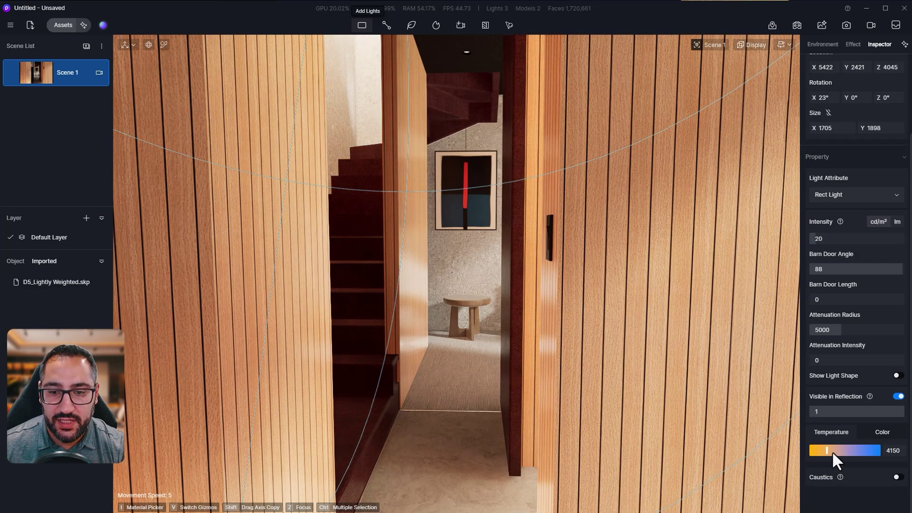
pyautogui.moveTo(828, 451); pyautogui.dragTo(857, 451)
pyautogui.press('a')
pyautogui.moveTo(545, 281); pyautogui.dragTo(543, 247, button='right')
pyautogui.press('d')
pyautogui.press('s')
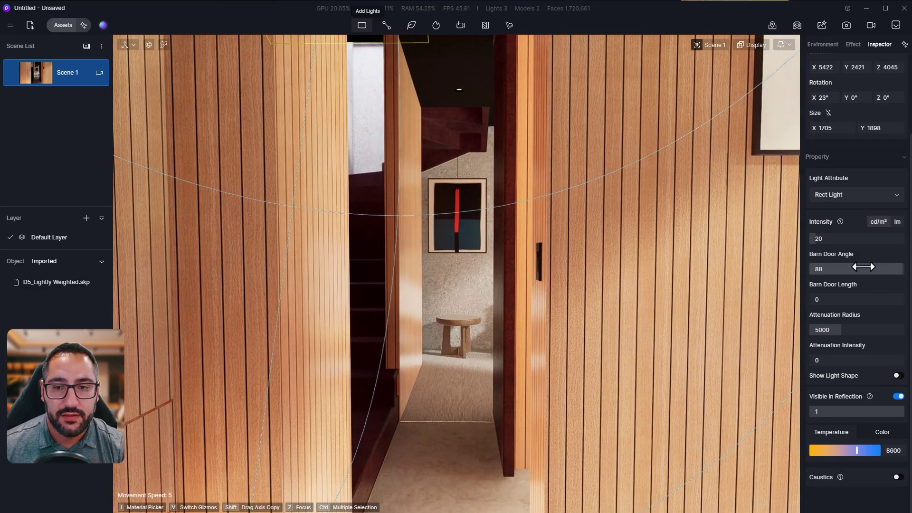
# Reduce the staircase light's intensity to 10 and finally to 5 cd/m², and deselect the light
pyautogui.click(839, 238)
pyautogui.write('10')
pyautogui.press('Return')
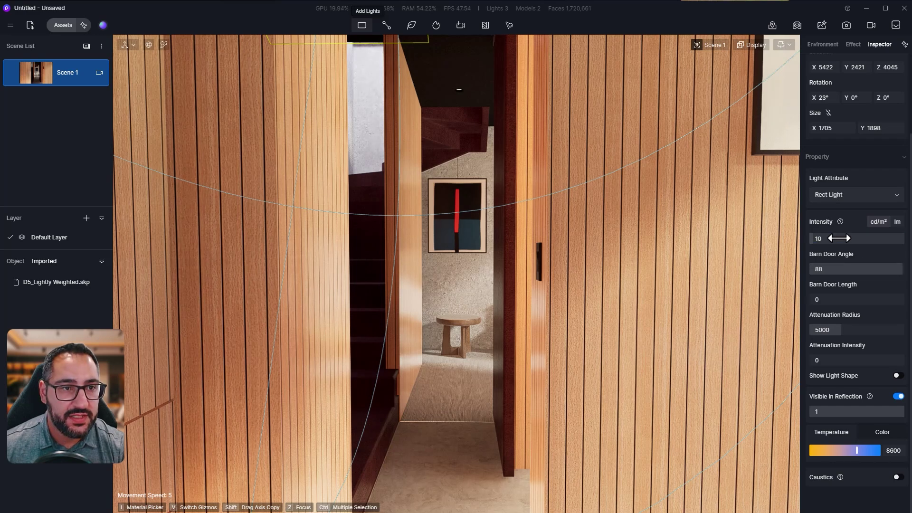
pyautogui.scroll(3, 540, 268)
pyautogui.scroll(3, 540, 266)
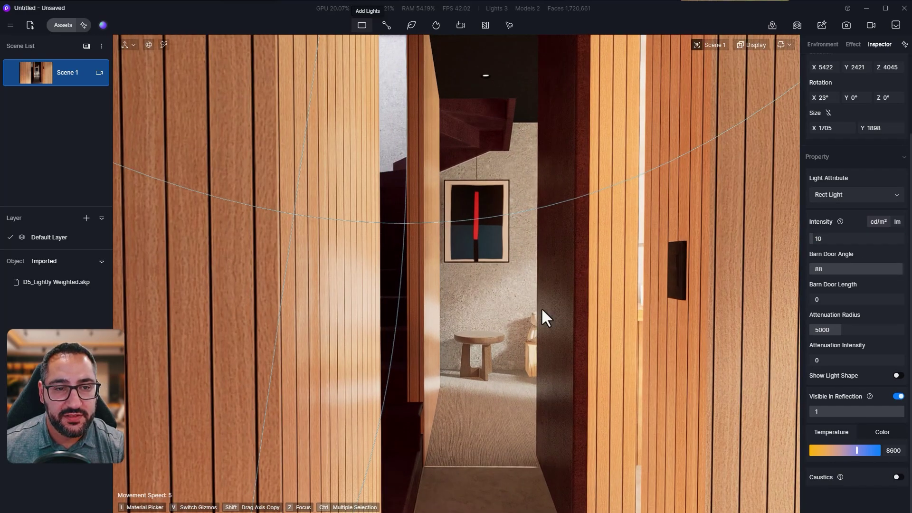
pyautogui.click(851, 238)
pyautogui.write('5')
pyautogui.press('Return')
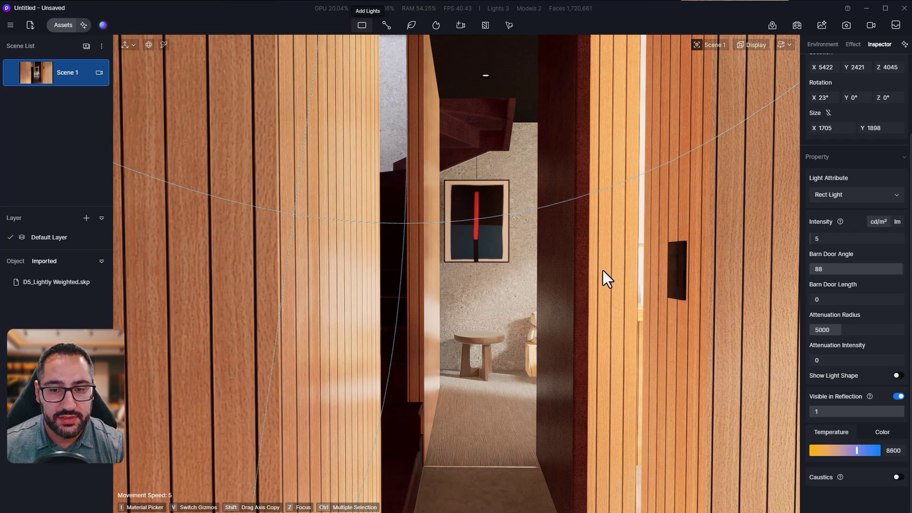
pyautogui.scroll(-2, 603, 271)
pyautogui.press('Escape')
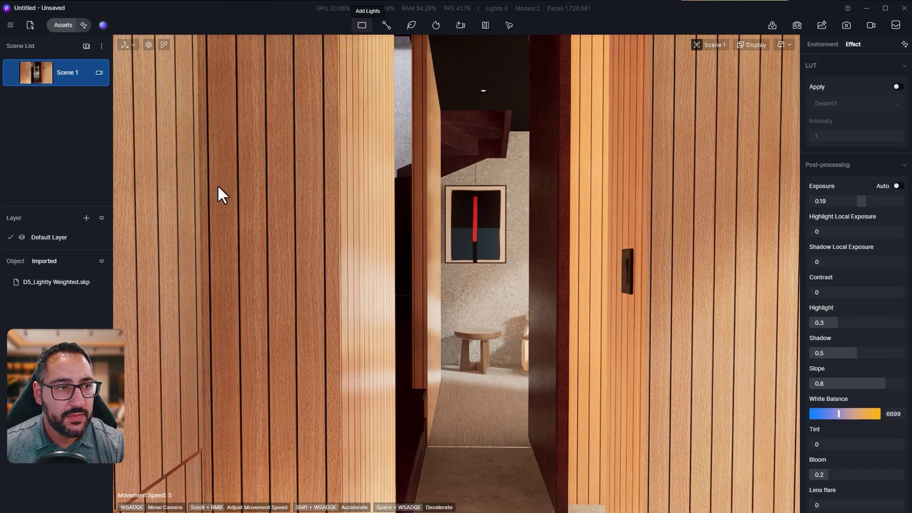
# Reframe the hallway view, open the image render settings and try the 16:9, 4:3 and 3:2 aspect ratios
pyautogui.press('w')
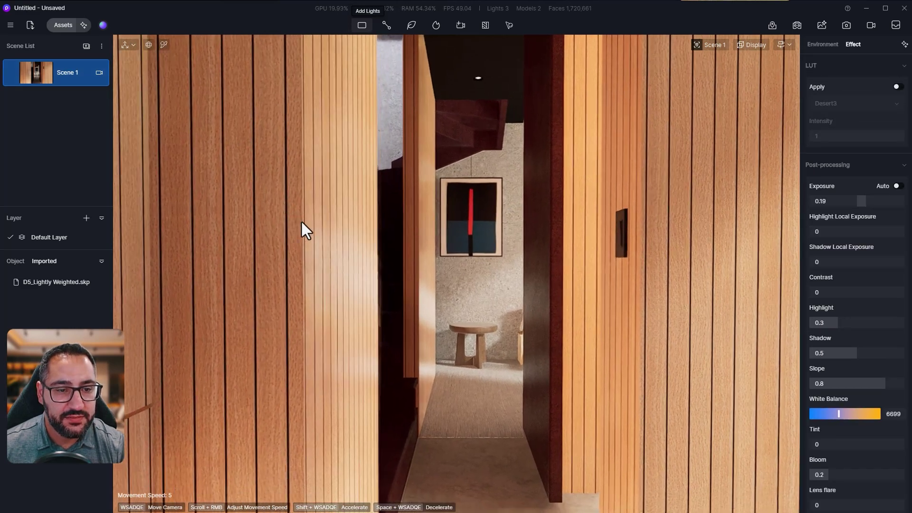
pyautogui.scroll(1, 577, 475)
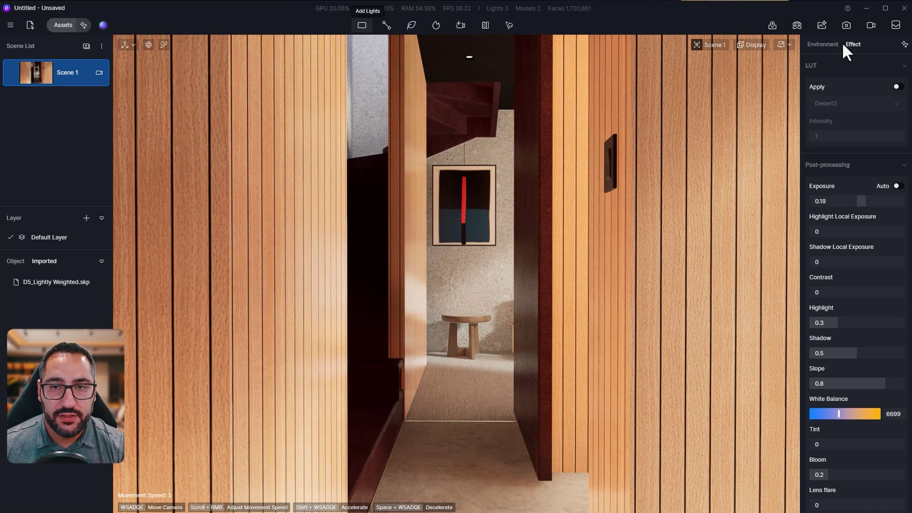
pyautogui.click(843, 25)
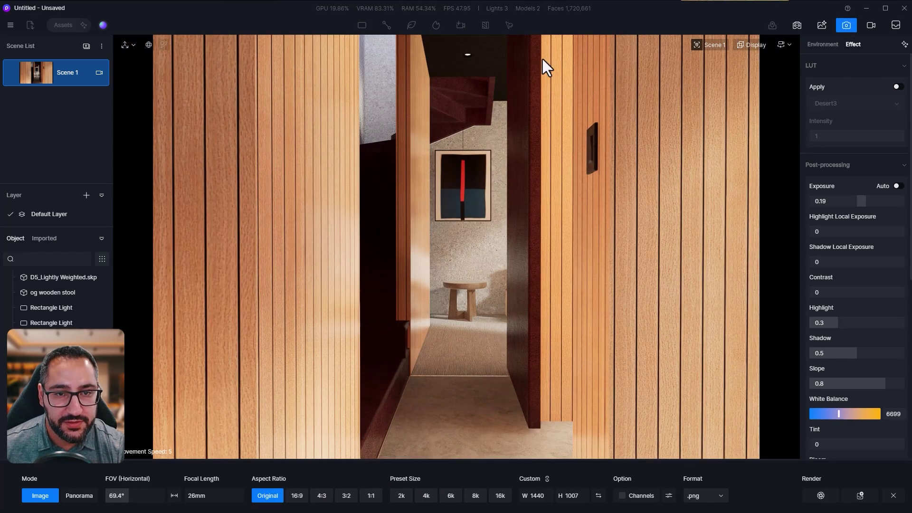
pyautogui.click(299, 497)
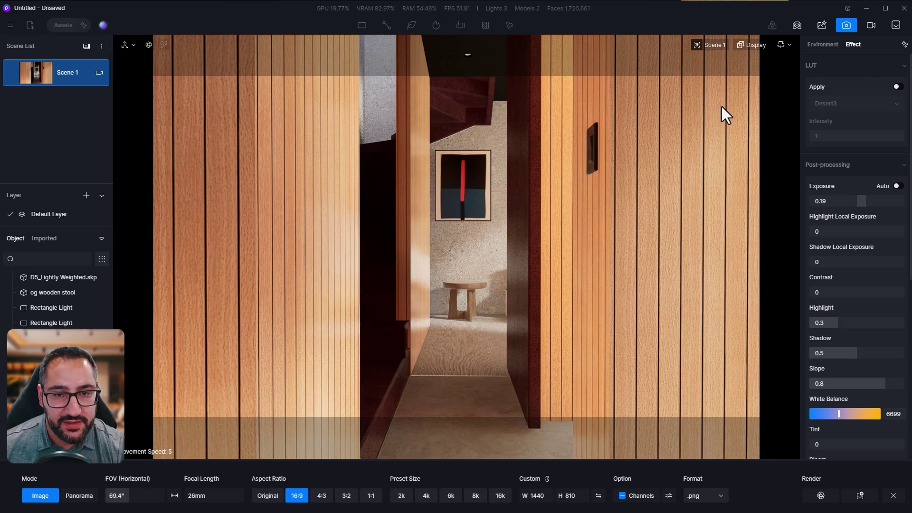
pyautogui.click(321, 496)
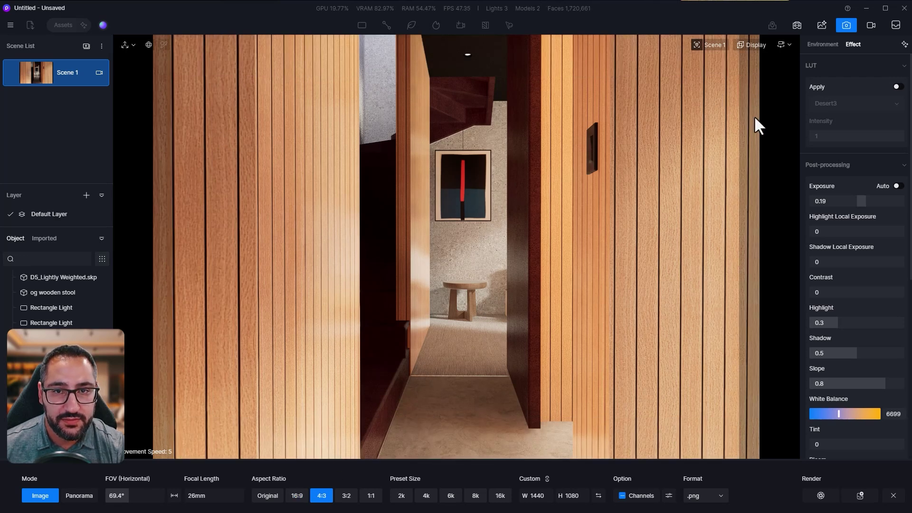
pyautogui.click(348, 495)
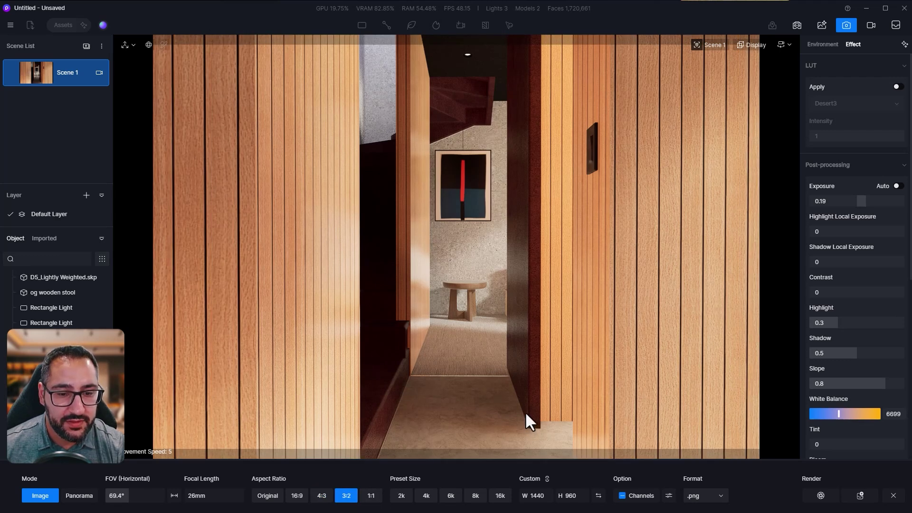
# Set the Scene 1 camera to Two-point Perspective with a 9:16 aspect ratio
pyautogui.click(99, 73)
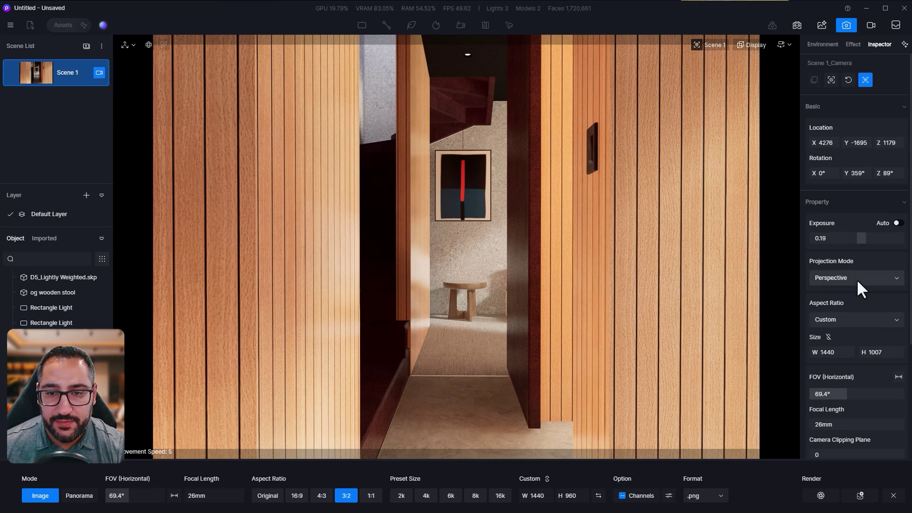
pyautogui.click(841, 276)
pyautogui.click(848, 307)
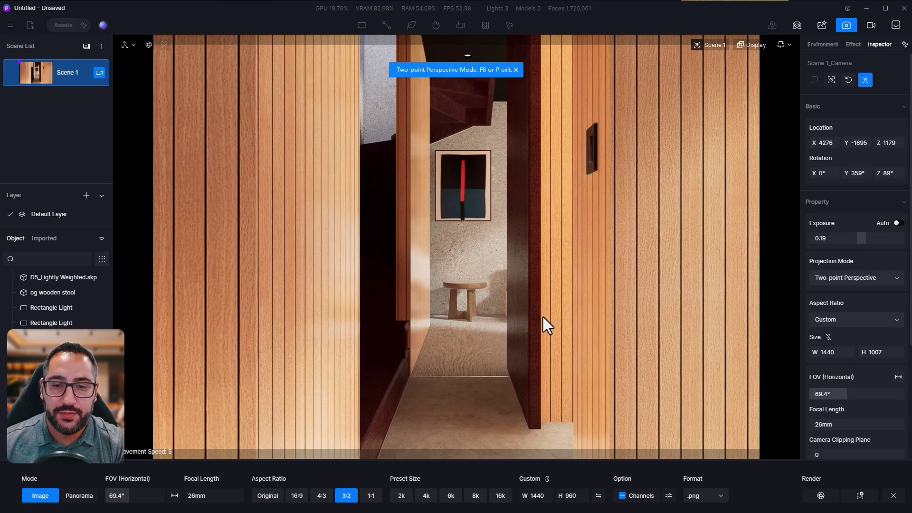
pyautogui.click(862, 322)
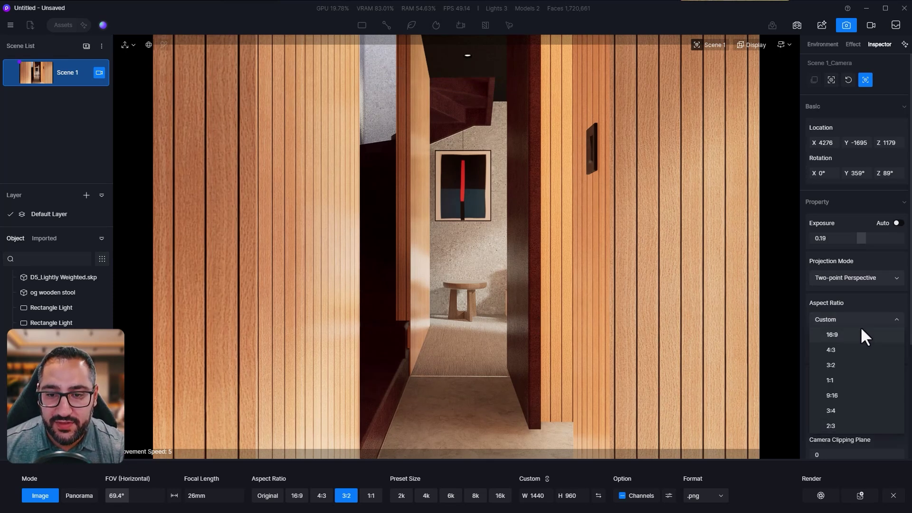
pyautogui.click(846, 396)
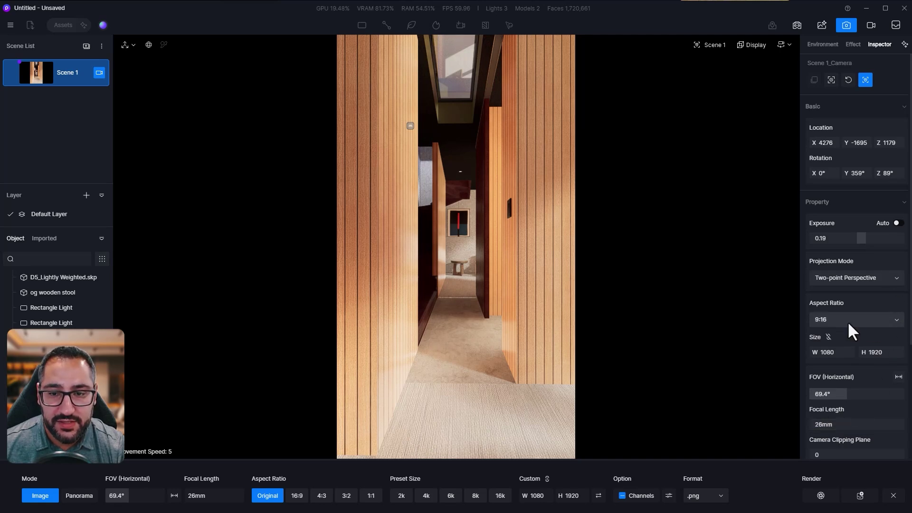
# Set the Scene 1 camera's focal length to 50 mm
pyautogui.moveTo(819, 426); pyautogui.dragTo(845, 424)
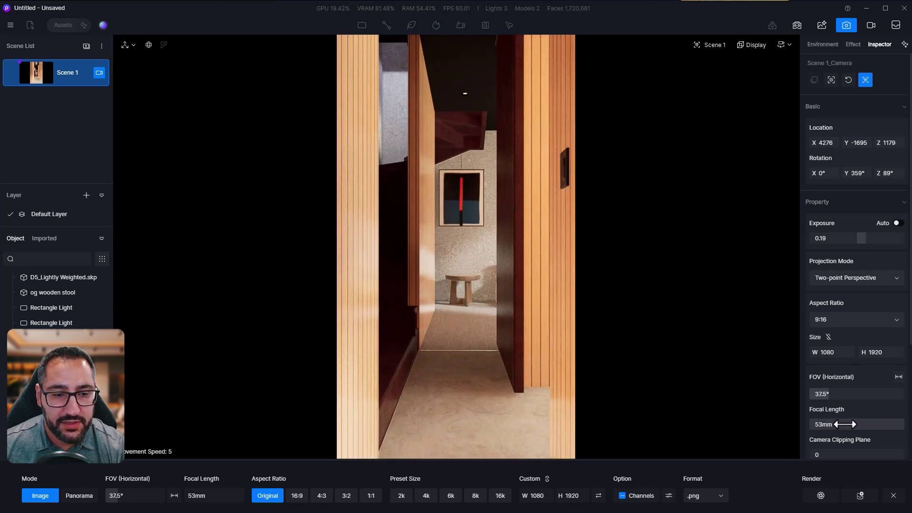
pyautogui.click(845, 424)
pyautogui.write('50')
pyautogui.press('Return')
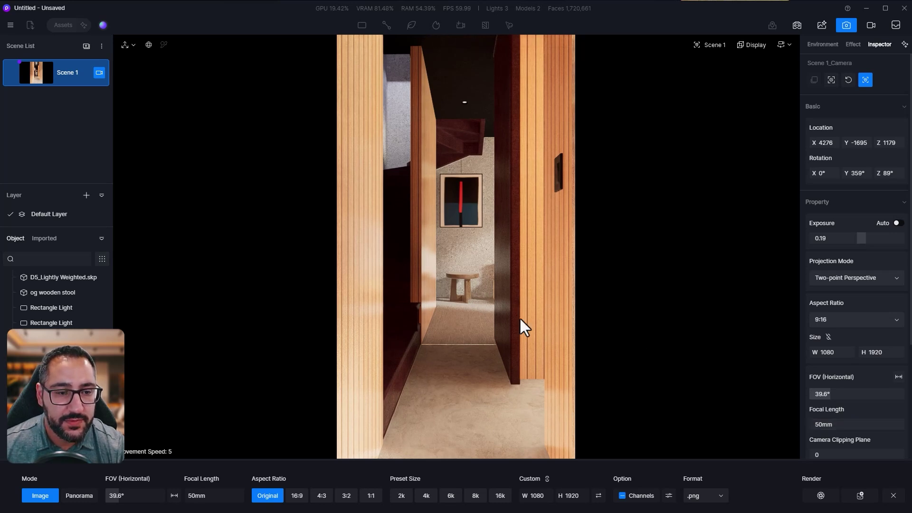
# Update Scene 1 with the current view and set the render output to the 4k preset with Channels enabled
pyautogui.click(12, 72)
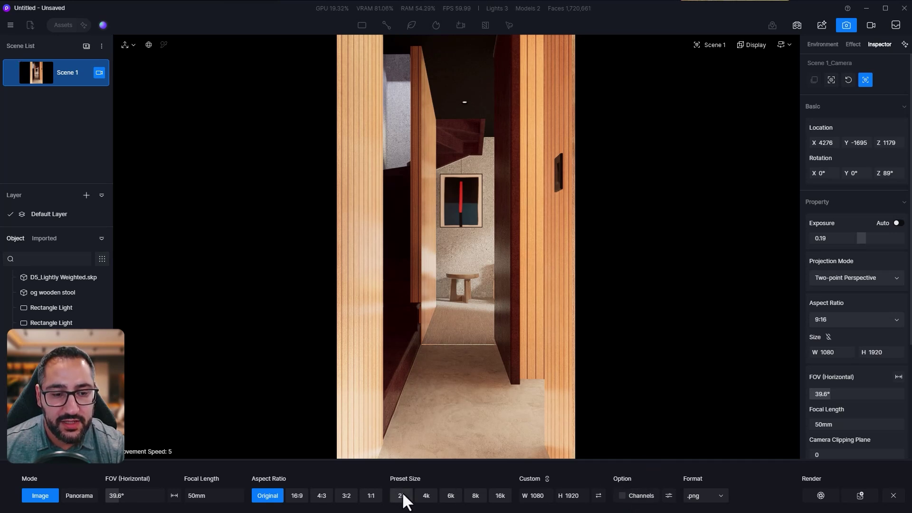
pyautogui.click(422, 498)
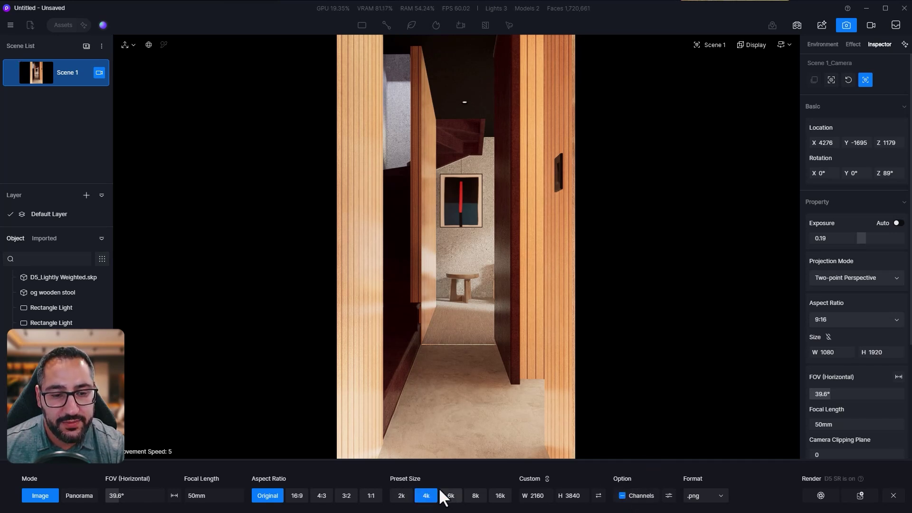
# Render the 4k image as YT 4k.png, compare it with the ArchDaily reference photo and close the finished render
pyautogui.click(820, 495)
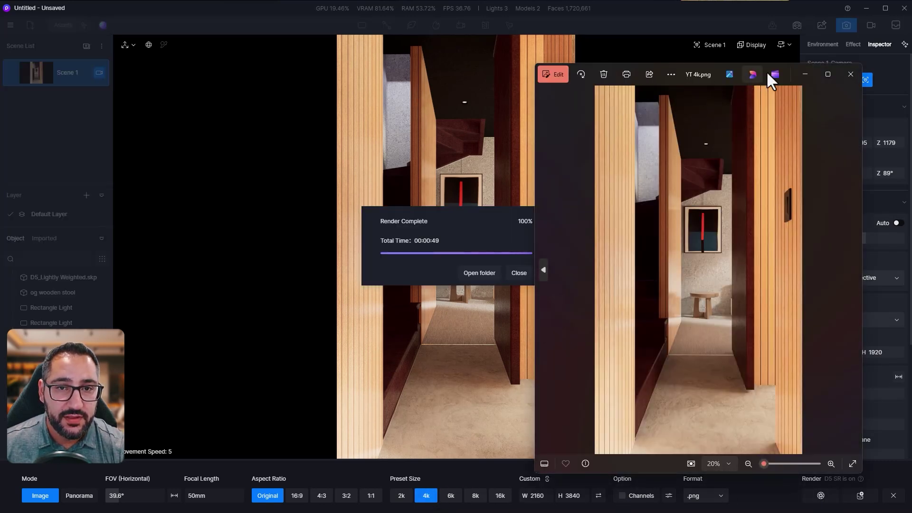
pyautogui.moveTo(609, 64); pyautogui.dragTo(166, 45)
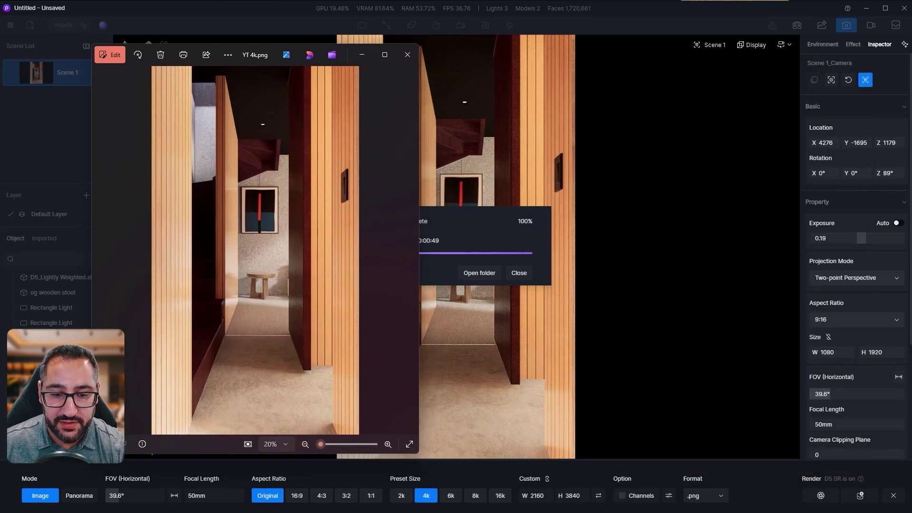
pyautogui.hotkey('alt', 'Tab')
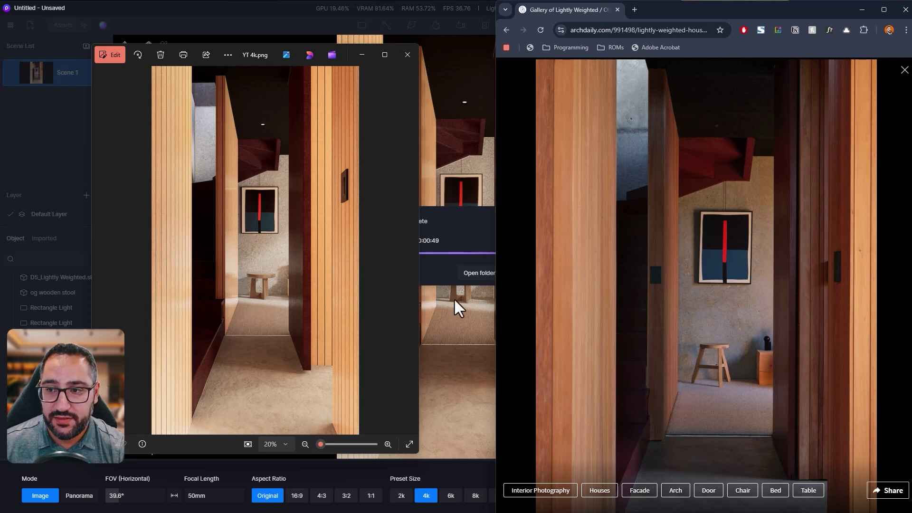
pyautogui.click(471, 216)
pyautogui.click(521, 271)
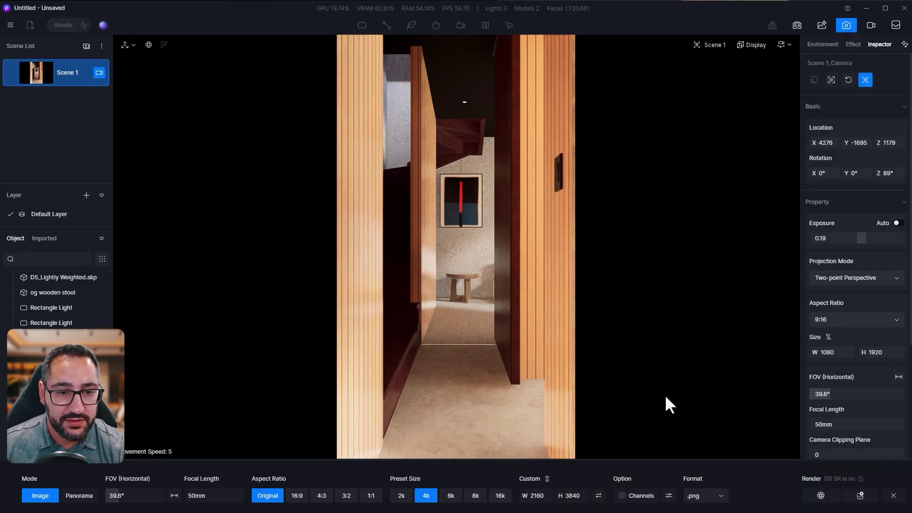
# Set the post-processing exposure to 0.1 and update Scene 1 with the new setting
pyautogui.click(853, 44)
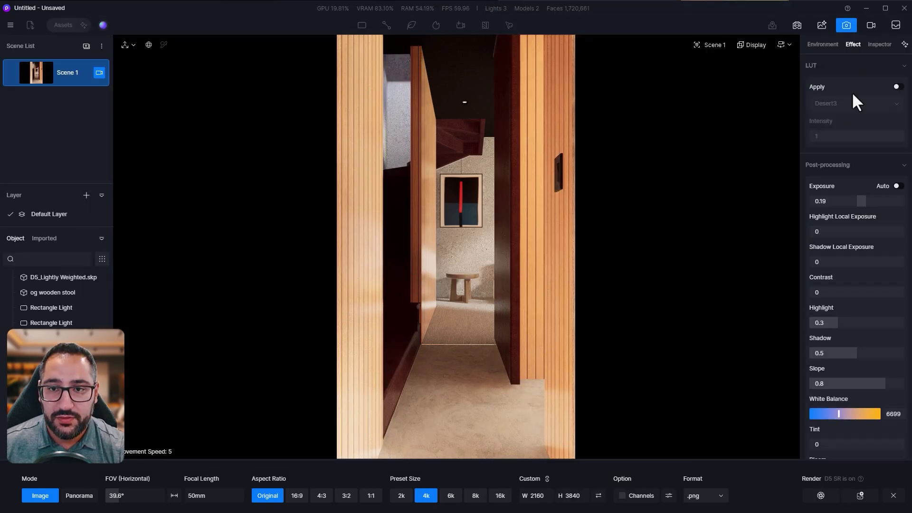
pyautogui.click(866, 202)
pyautogui.write('0')
pyautogui.press('Return')
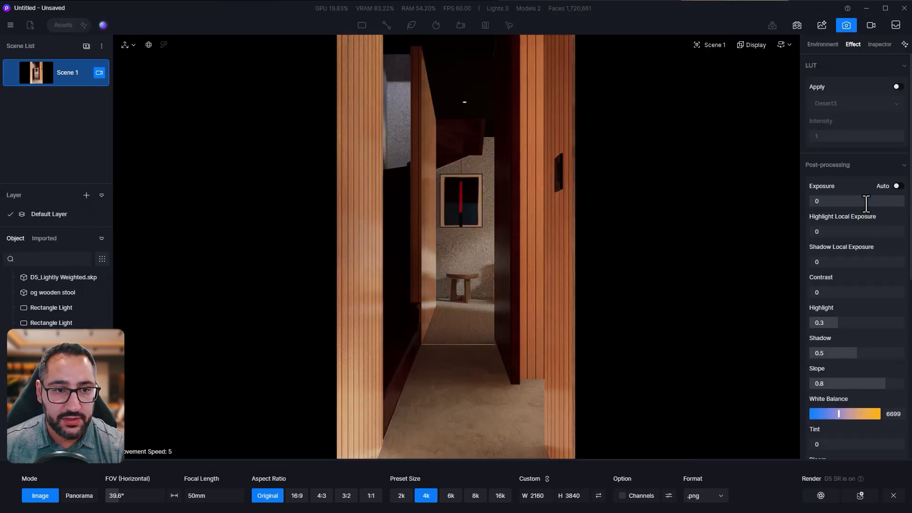
pyautogui.write('.1')
pyautogui.press('Return')
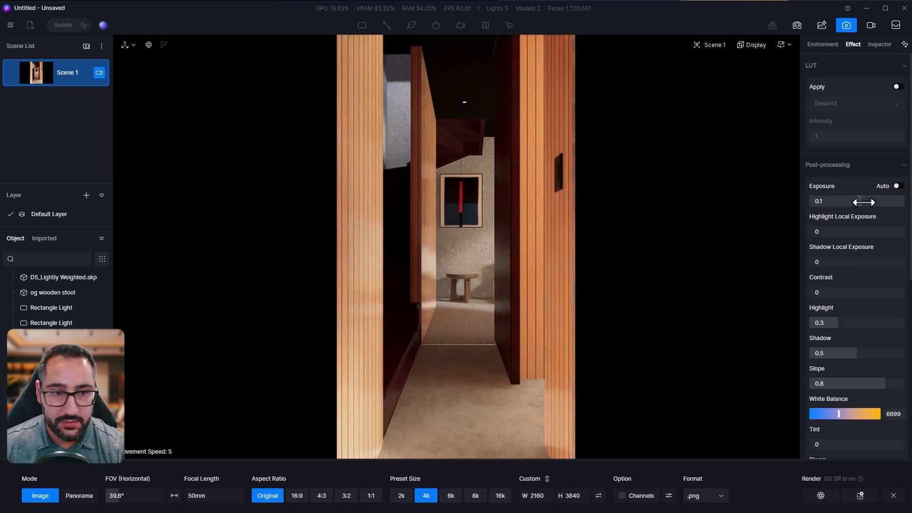
pyautogui.click(893, 496)
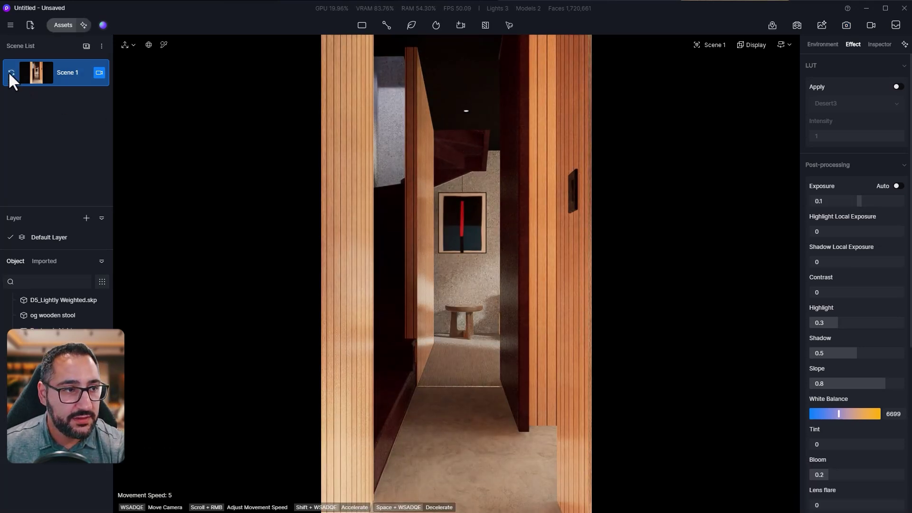
pyautogui.click(11, 77)
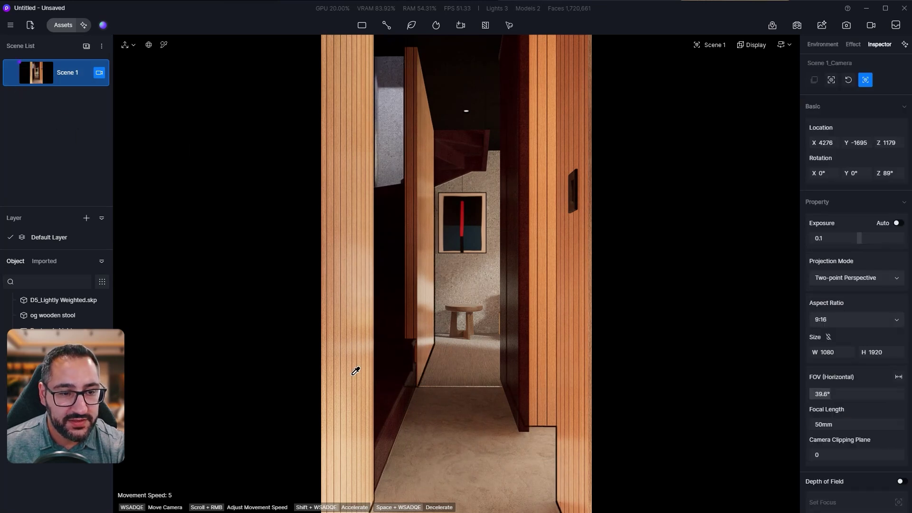
# Lower the base color map saturation of the Wood Plank material on the door beside the hallway
pyautogui.click(408, 331)
pyautogui.scroll(-3, 823, 375)
pyautogui.scroll(4, 888, 201)
pyautogui.click(884, 186)
pyautogui.click(898, 199)
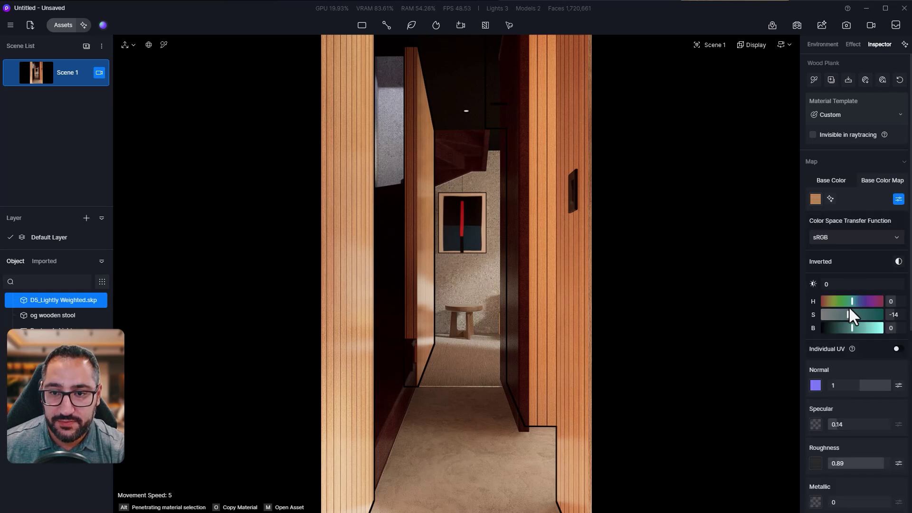
pyautogui.moveTo(848, 308)
pyautogui.mouseDown()
pyautogui.moveTo(816, 314)
pyautogui.moveTo(840, 313)
pyautogui.mouseUp()
# Set the custom sun's sunlight intensity to 0.35
pyautogui.click(831, 44)
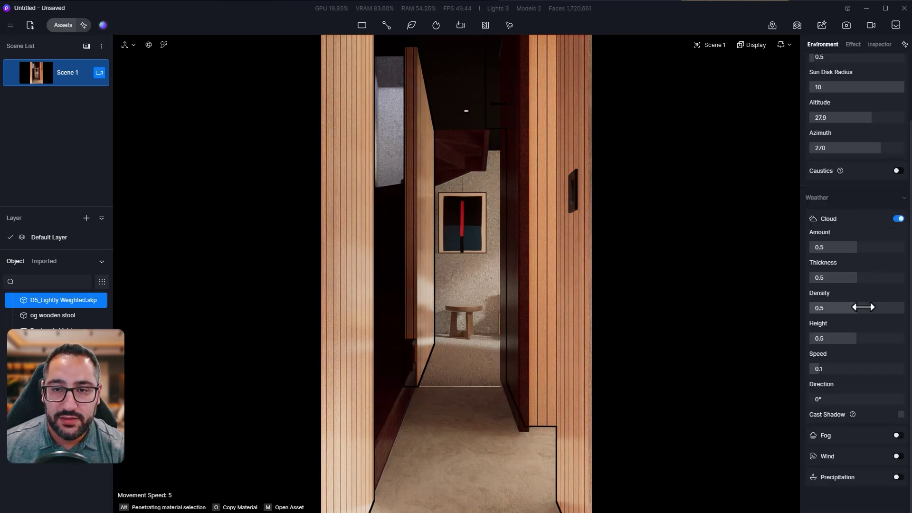
pyautogui.click(844, 136)
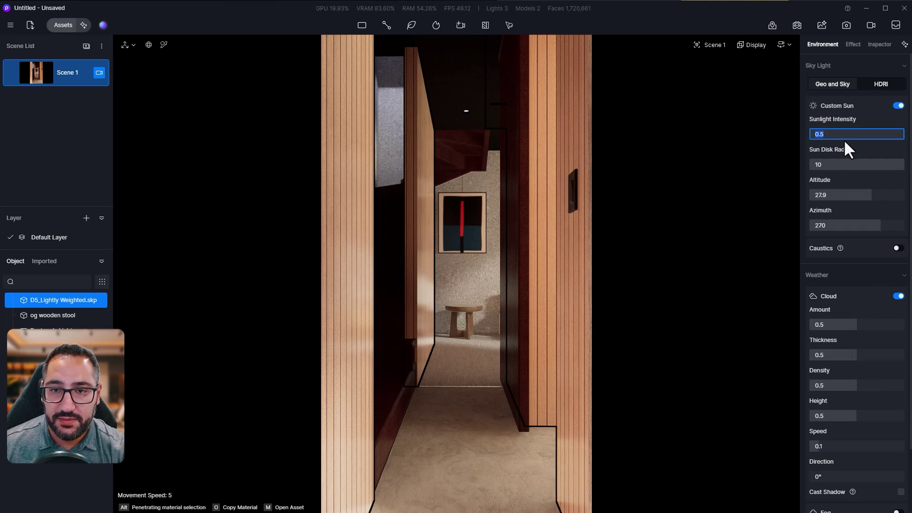
pyautogui.write('.35')
pyautogui.press('Return')
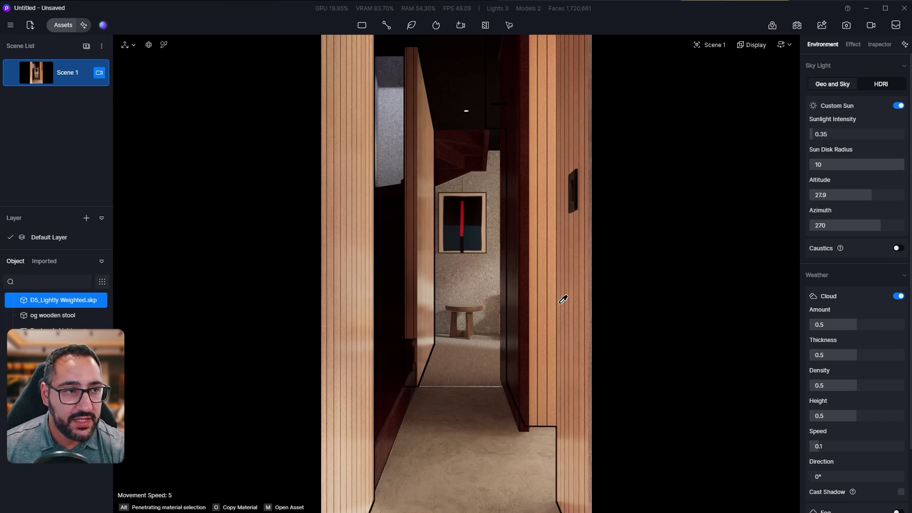
# Leave the Scene 1 camera and set the intensity of the rectangle light at the glass doors to 12 cd/m²
pyautogui.click(99, 73)
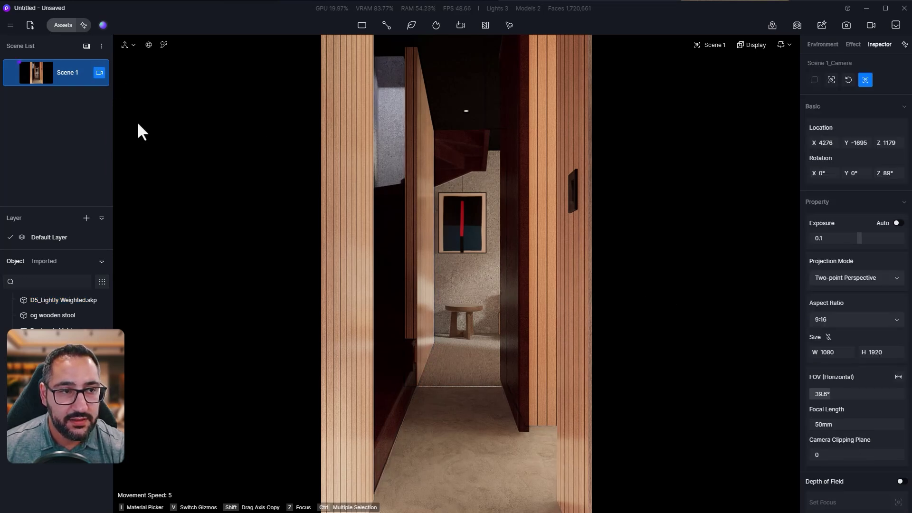
pyautogui.click(98, 73)
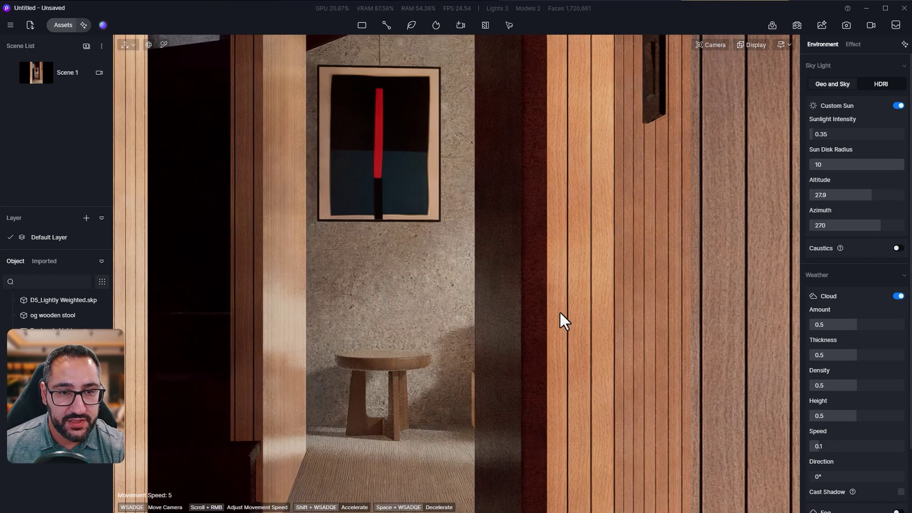
pyautogui.moveTo(559, 312); pyautogui.dragTo(501, 275, button='right')
pyautogui.click(574, 190)
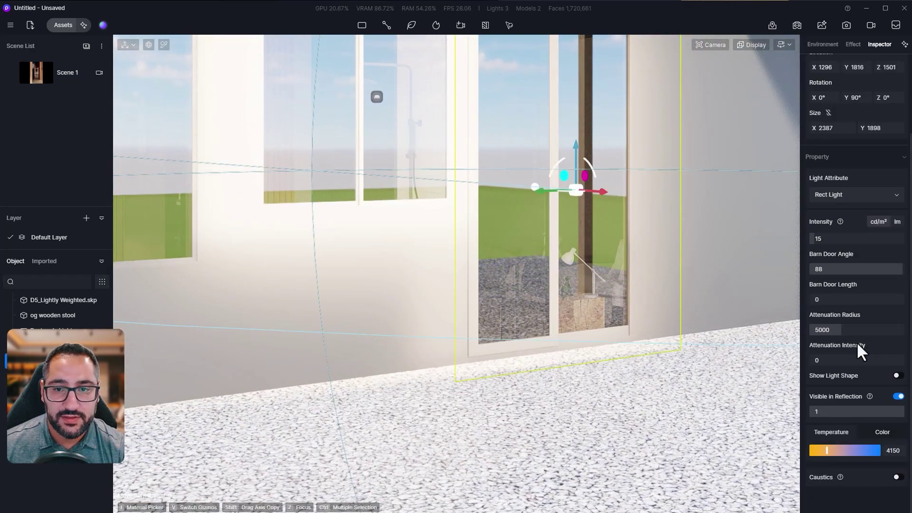
pyautogui.click(845, 239)
pyautogui.write('12')
pyautogui.press('Return')
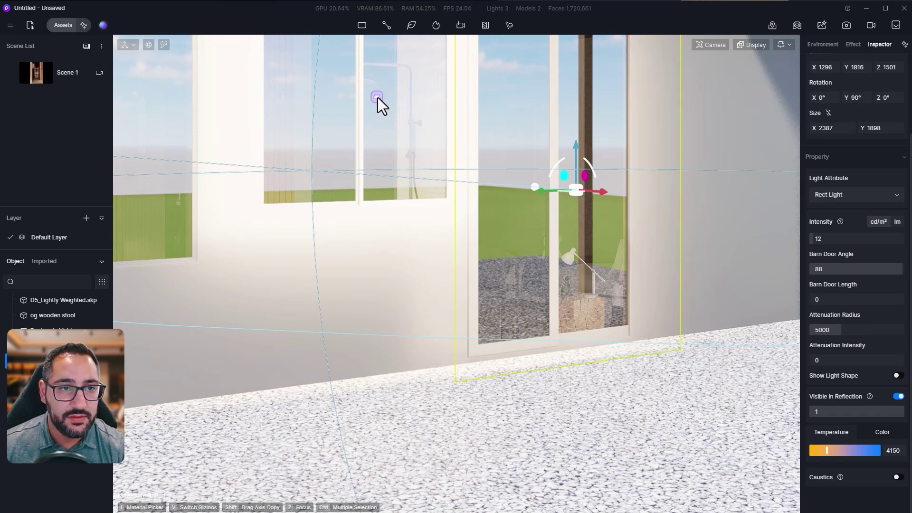
# Set the intensity of the other light, behind the window beside the glass doors, to 75
pyautogui.click(378, 98)
pyautogui.click(844, 239)
pyautogui.write('75')
pyautogui.press('Return')
# Raise the tilted rectangle light at the upper windows to Z 4799 and return to the Scene 1 view
pyautogui.press('e')
pyautogui.moveTo(593, 249); pyautogui.dragTo(561, 198, button='right')
pyautogui.click(477, 261)
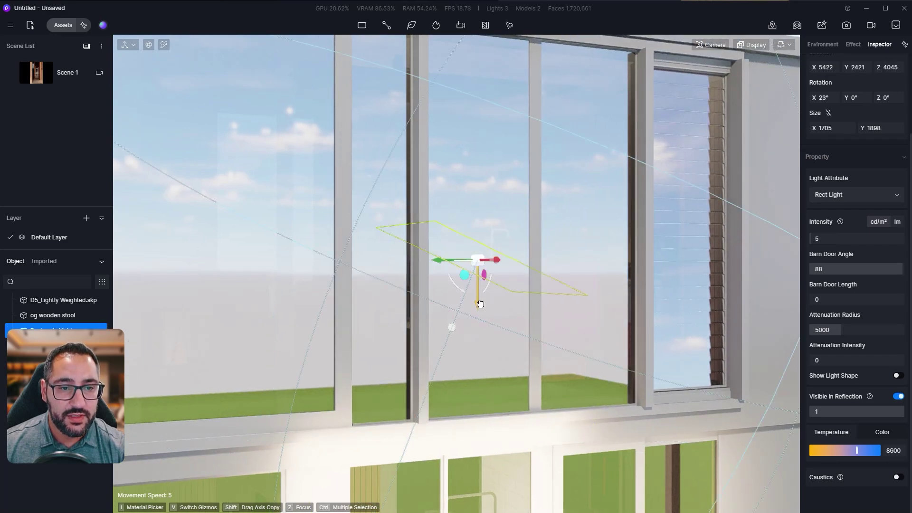
pyautogui.moveTo(480, 303); pyautogui.dragTo(489, 254)
pyautogui.moveTo(489, 254); pyautogui.dragTo(798, 280, button='right')
pyautogui.press('w')
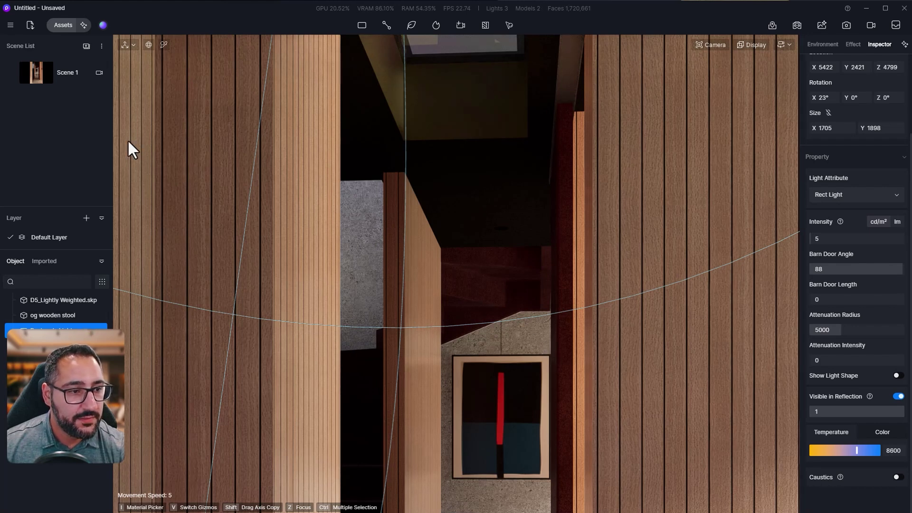
pyautogui.click(59, 71)
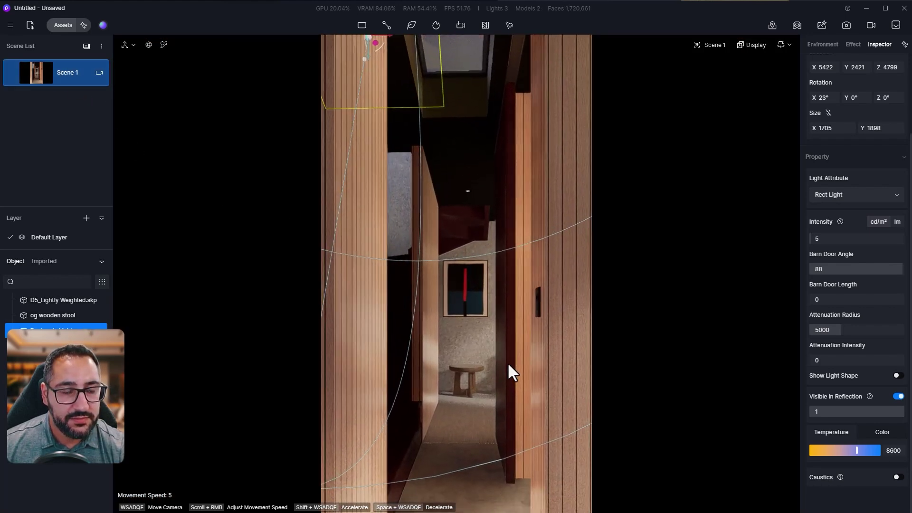
pyautogui.press('Escape')
# Render the adjusted Scene 1 again at 4k and compare the result side by side with the ArchDaily photo
pyautogui.click(846, 25)
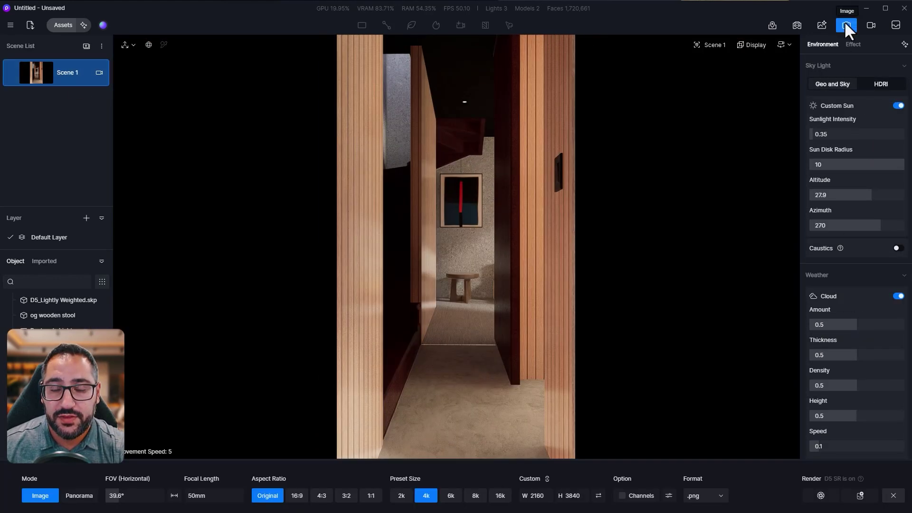
pyautogui.click(830, 498)
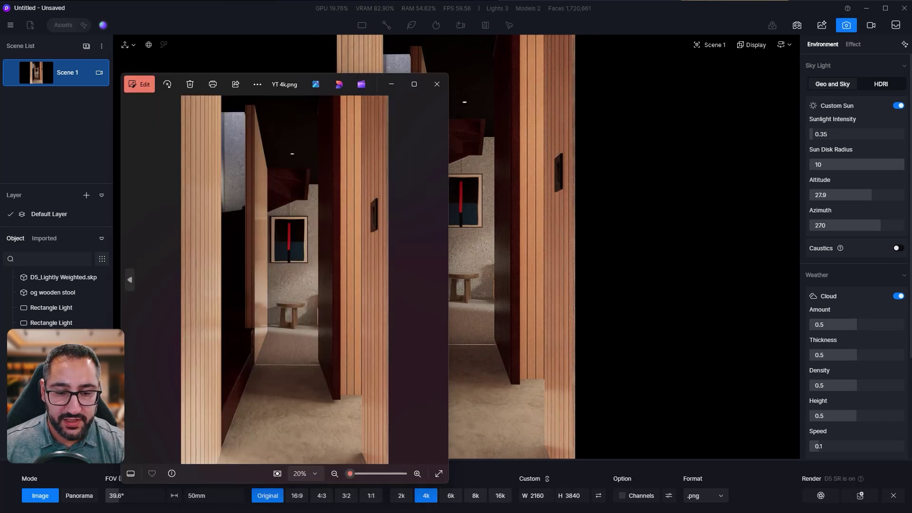
pyautogui.hotkey('alt', 'Tab')
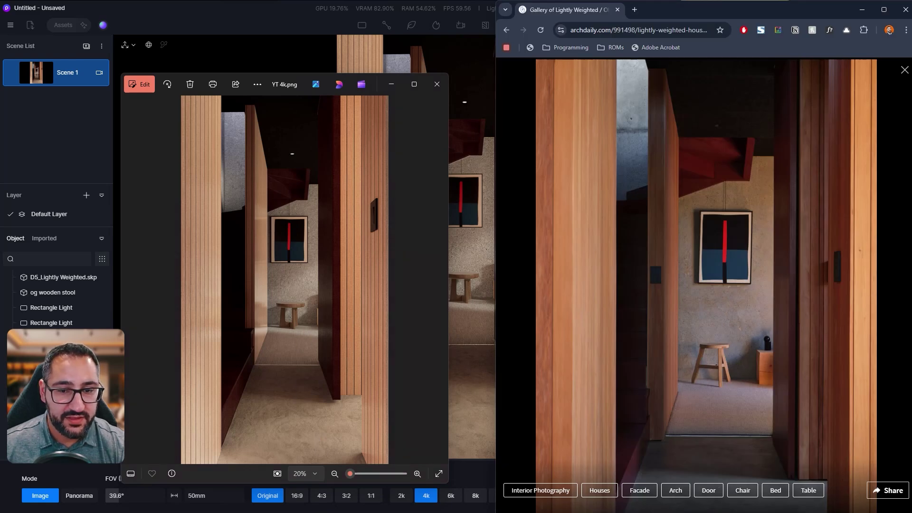
pyautogui.click(474, 281)
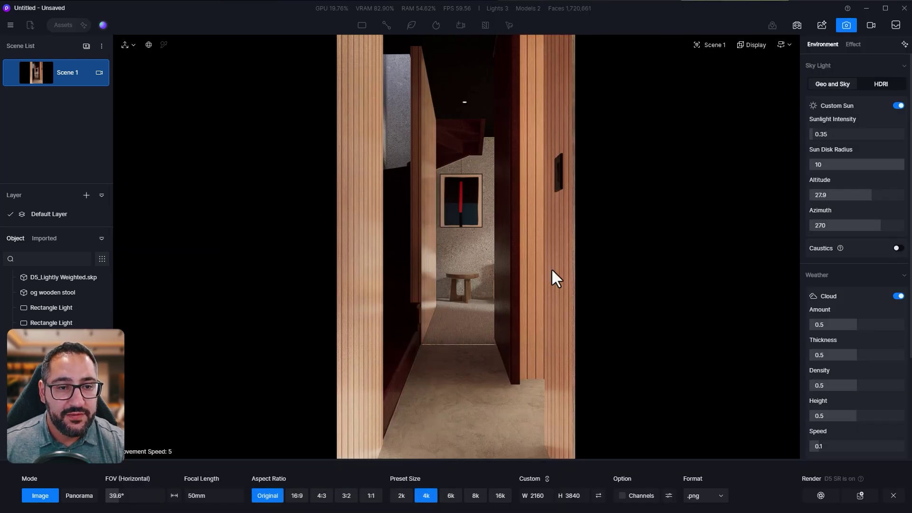
# Open the post-processing effect settings for Scene 1 and exit the image render mode
pyautogui.click(850, 43)
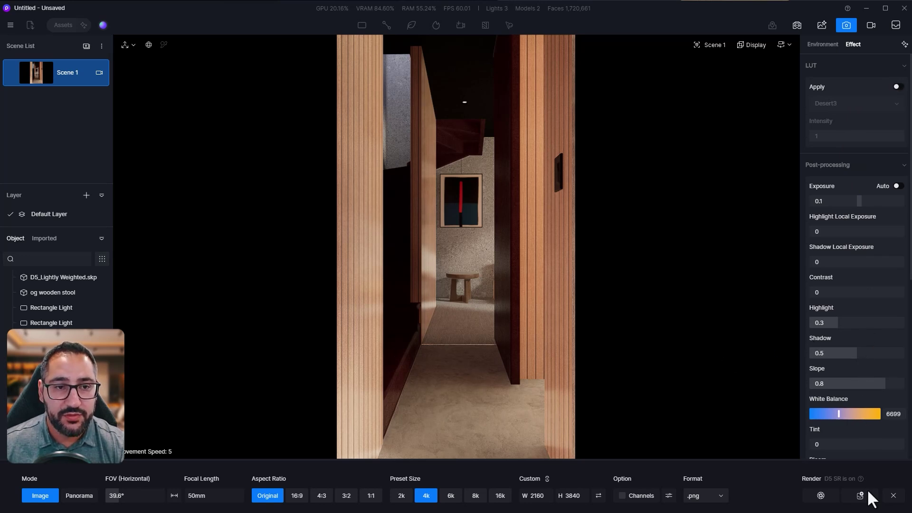
pyautogui.click(893, 495)
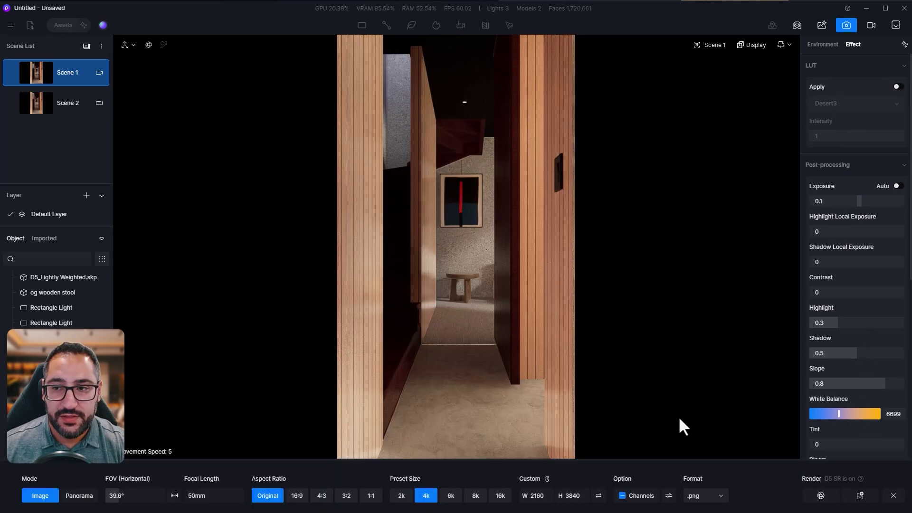